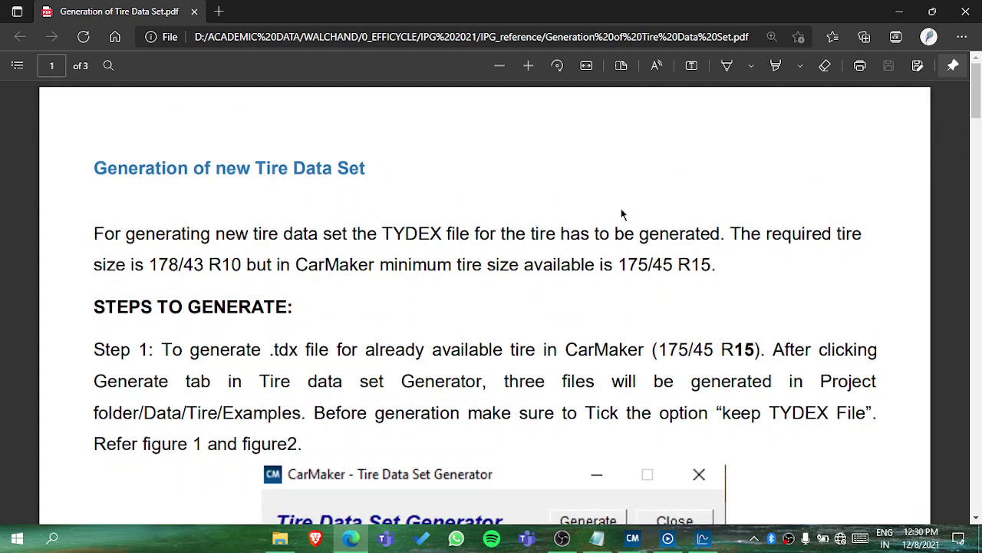
# - Read steps 1 to 3 of the tire data set guide, comparing the generated files with the project's Examples folder
pyautogui.scroll(-7, 456, 398)
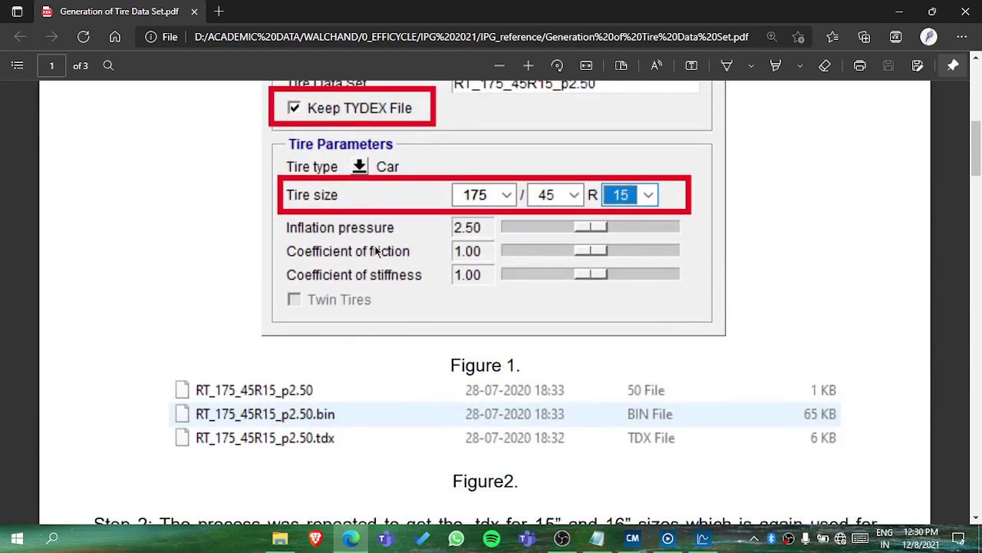
pyautogui.scroll(-3, 376, 253)
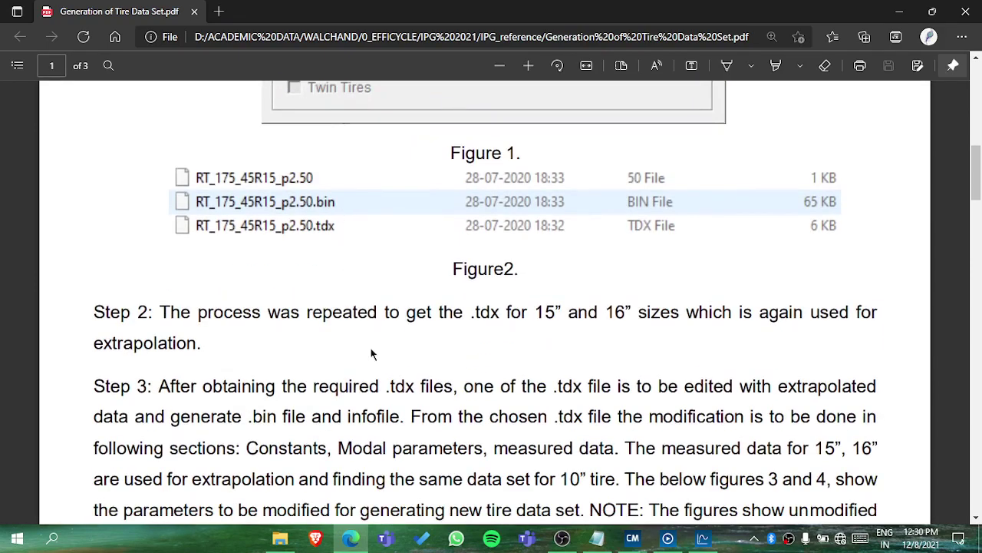
pyautogui.click(284, 537)
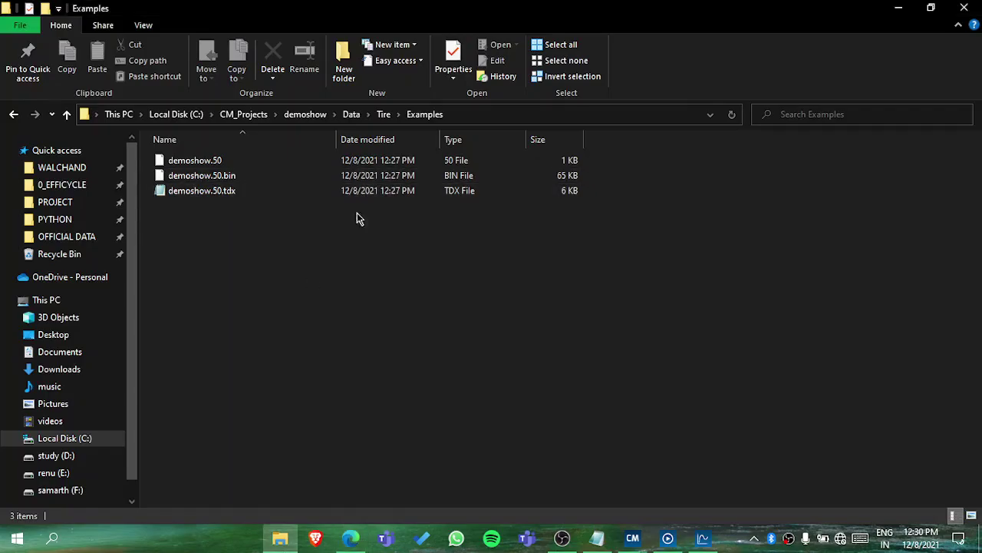
pyautogui.click(349, 538)
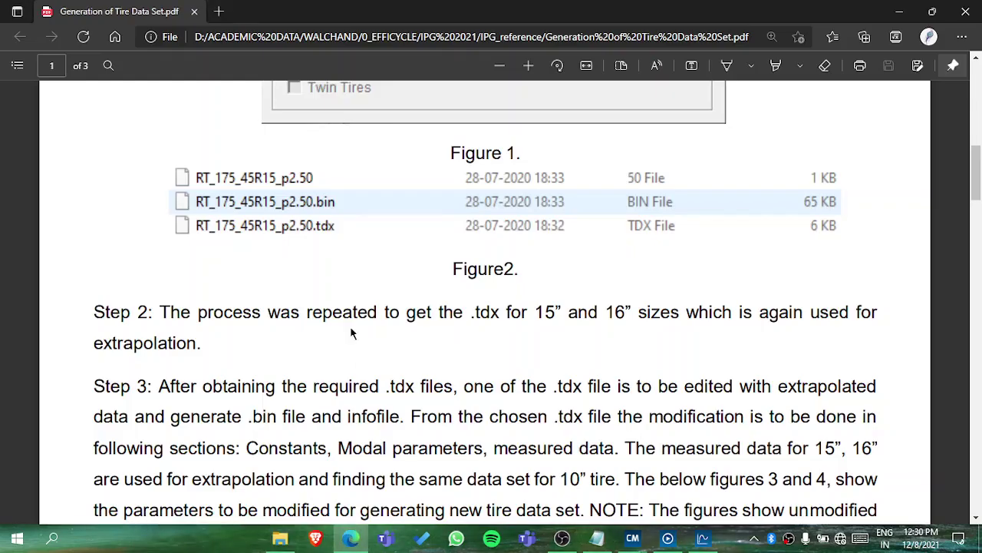
pyautogui.scroll(-2, 350, 333)
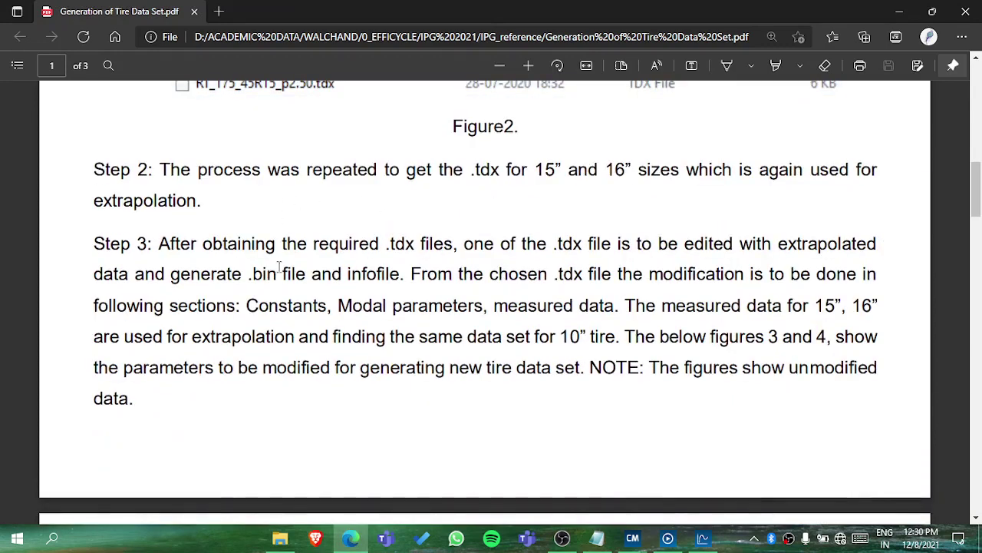
pyautogui.scroll(-1, 571, 273)
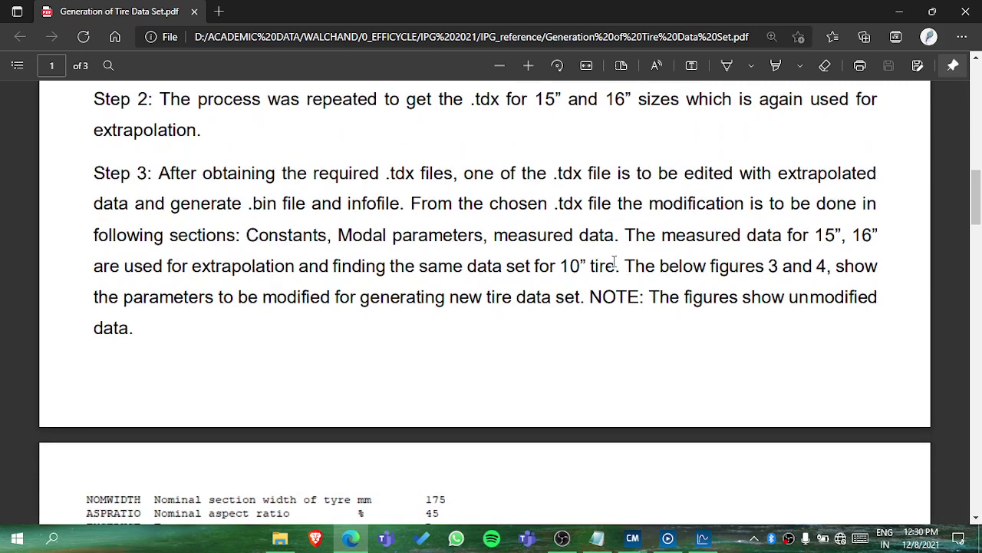
pyautogui.scroll(-4, 292, 266)
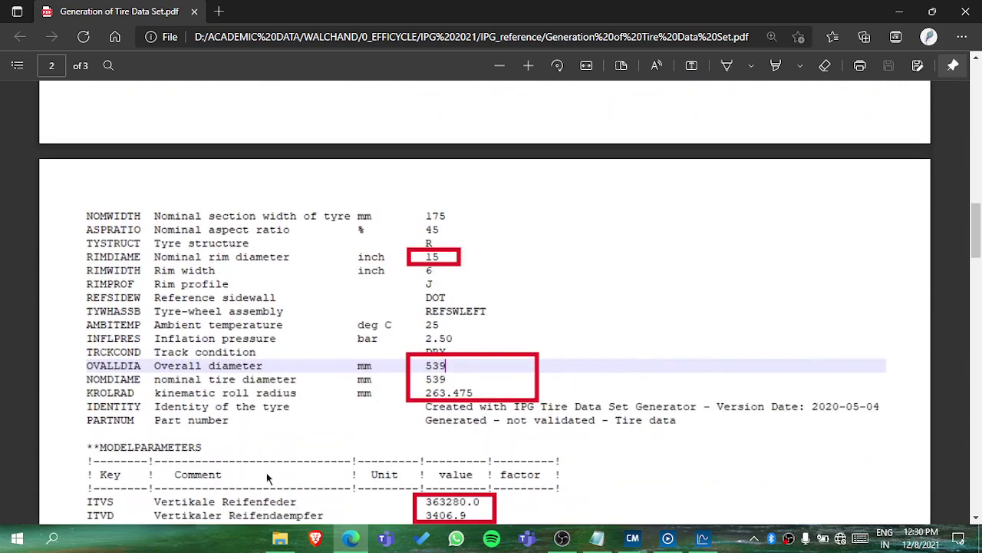
# - Switch to File Explorer and open demoshow.50.tdx from the Examples folder in Notepad, making Notepad the default for .tdx files
pyautogui.click(280, 538)
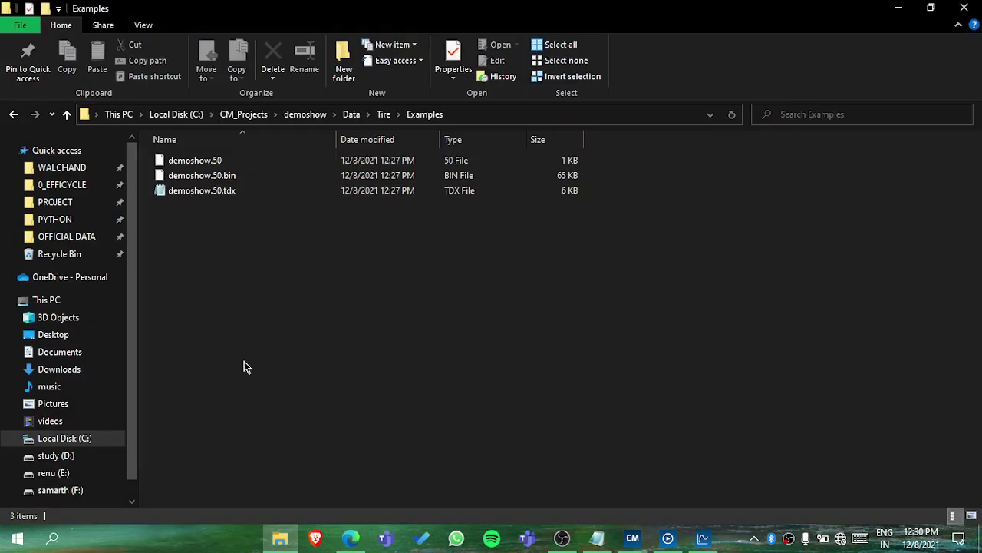
pyautogui.doubleClick(214, 198)
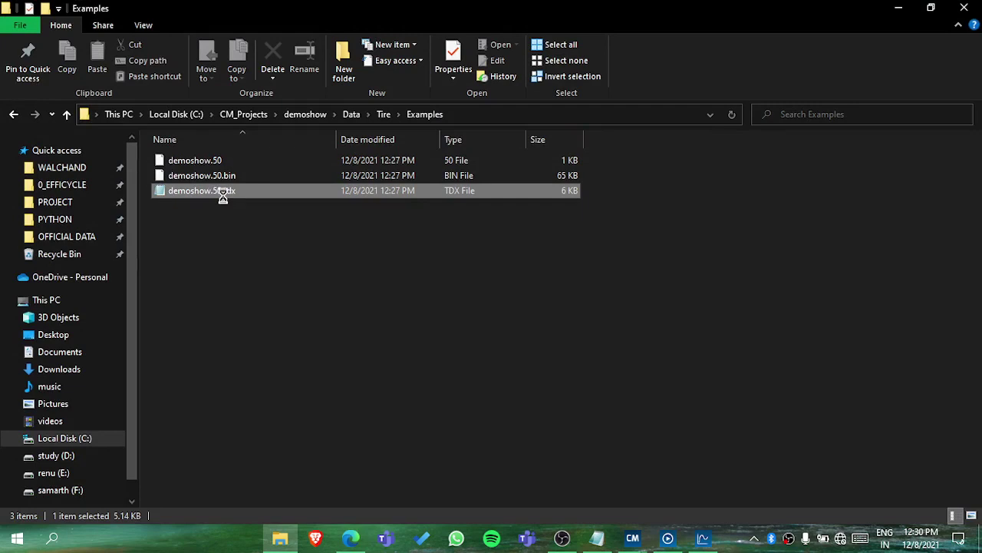
pyautogui.rightClick(216, 195)
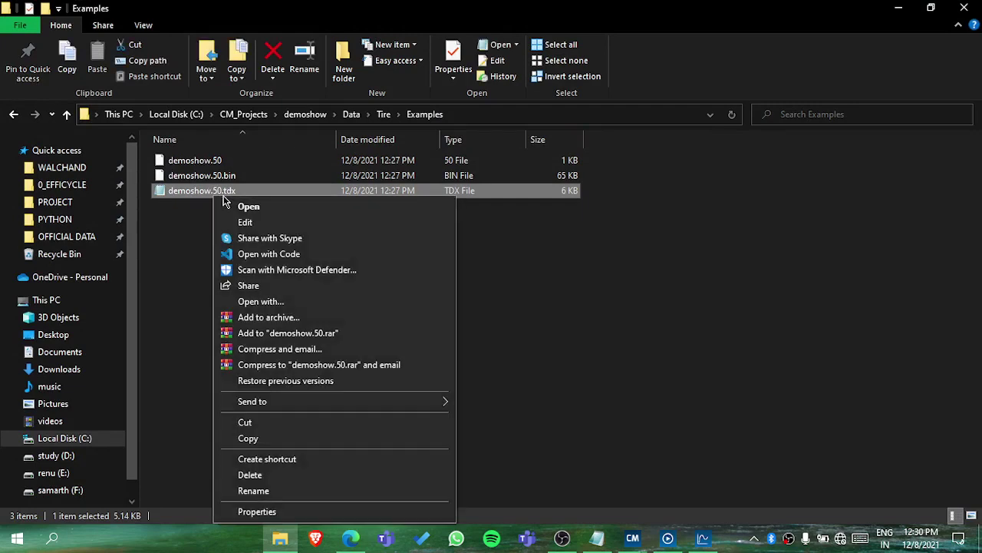
pyautogui.click(261, 302)
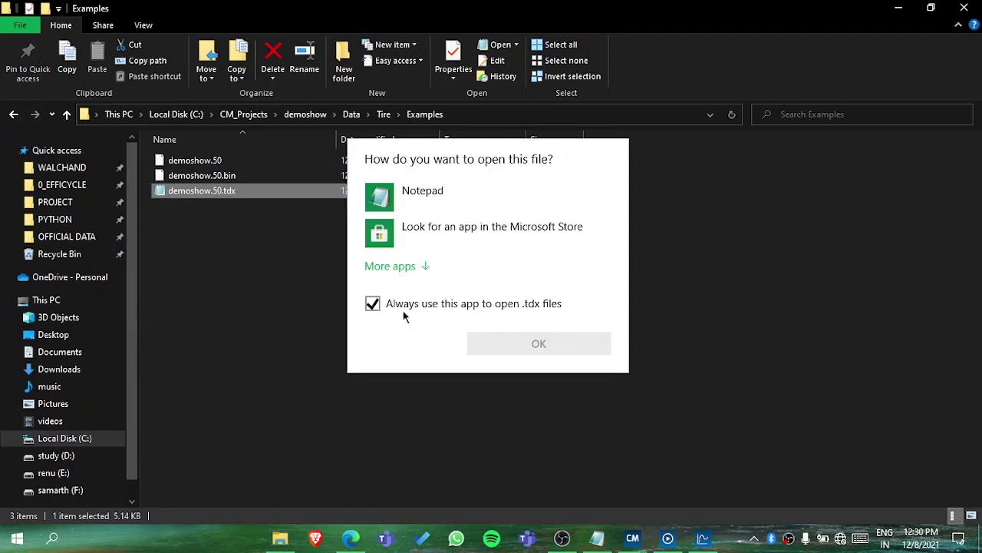
pyautogui.click(399, 195)
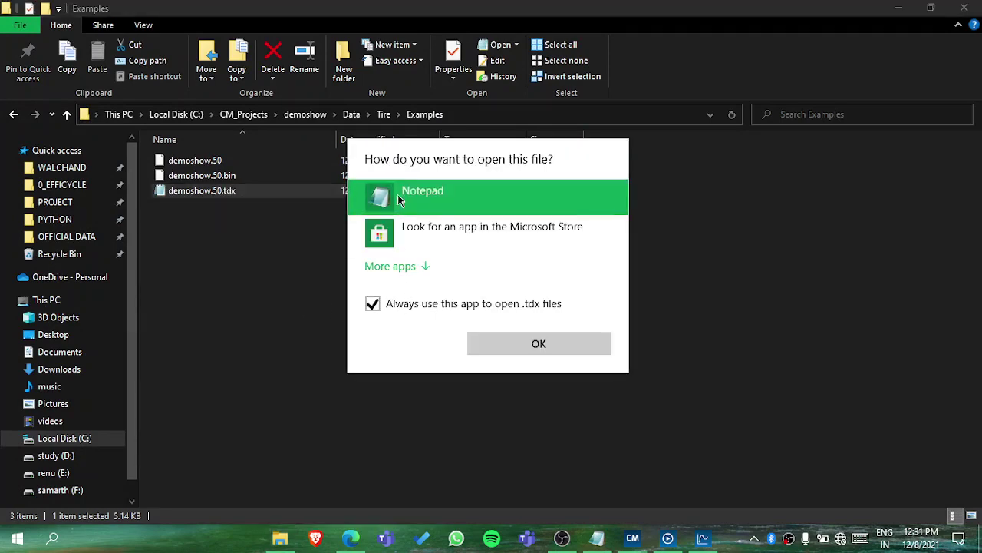
pyautogui.click(539, 343)
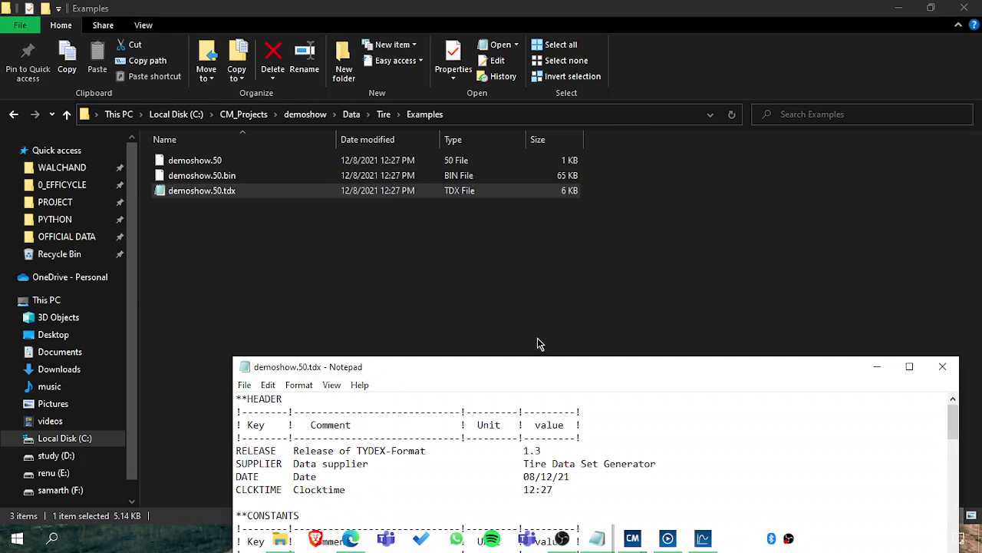
pyautogui.moveTo(540, 364); pyautogui.dragTo(489, 92)
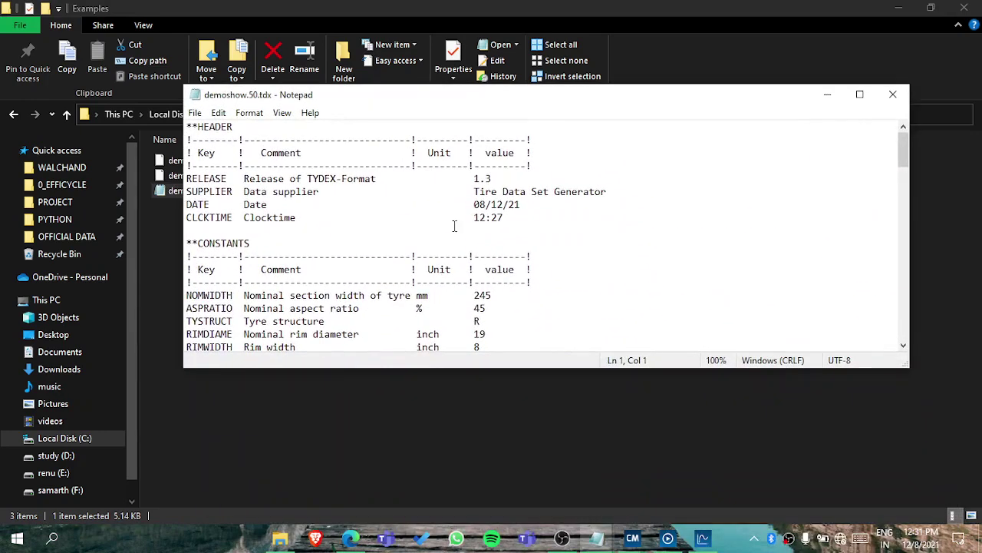
# - Examine the constants, model parameters, measurement channels and measured data in demoshow.50.tdx, and close the file
pyautogui.scroll(-2, 454, 225)
pyautogui.scroll(-2, 454, 226)
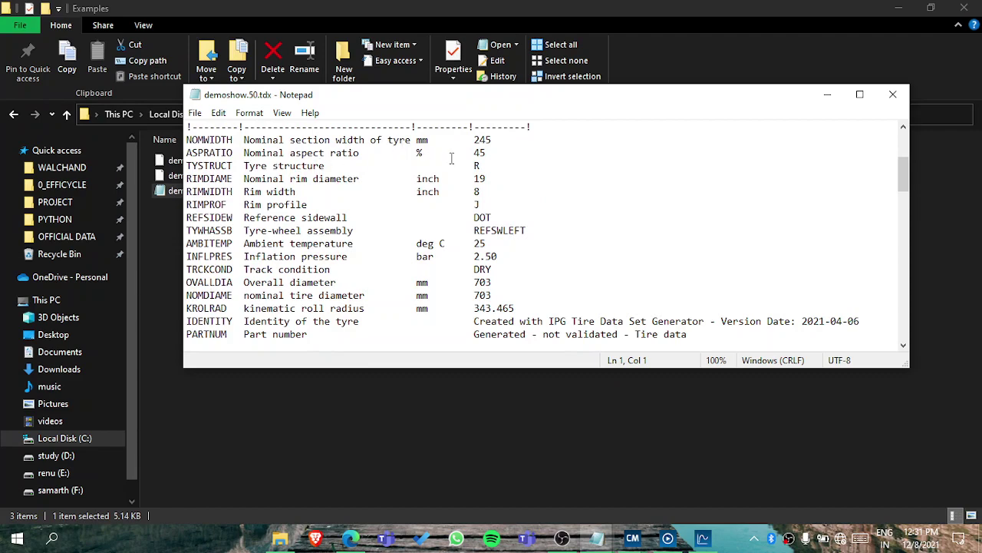
pyautogui.scroll(-15, 471, 227)
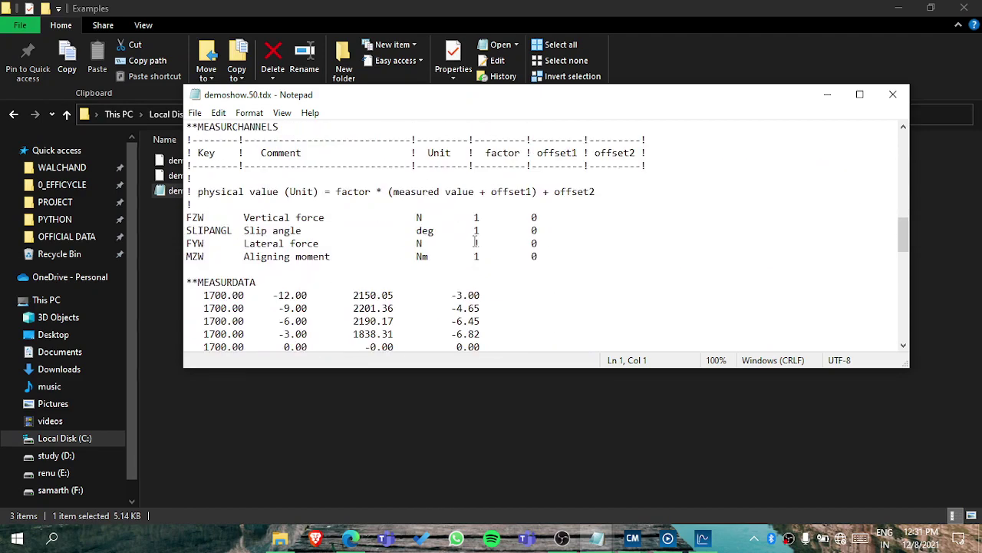
pyautogui.scroll(2, 383, 219)
pyautogui.scroll(1, 383, 218)
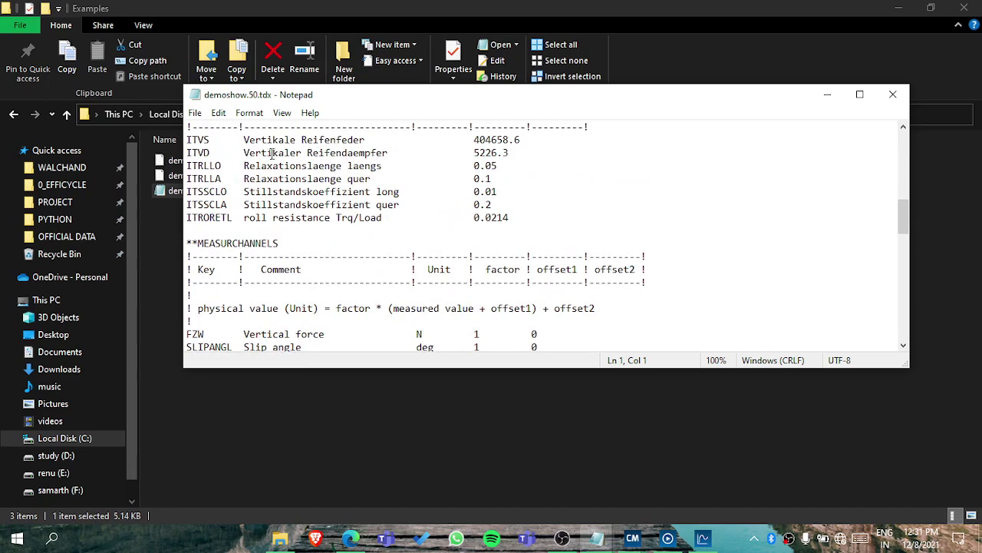
pyautogui.scroll(1, 421, 165)
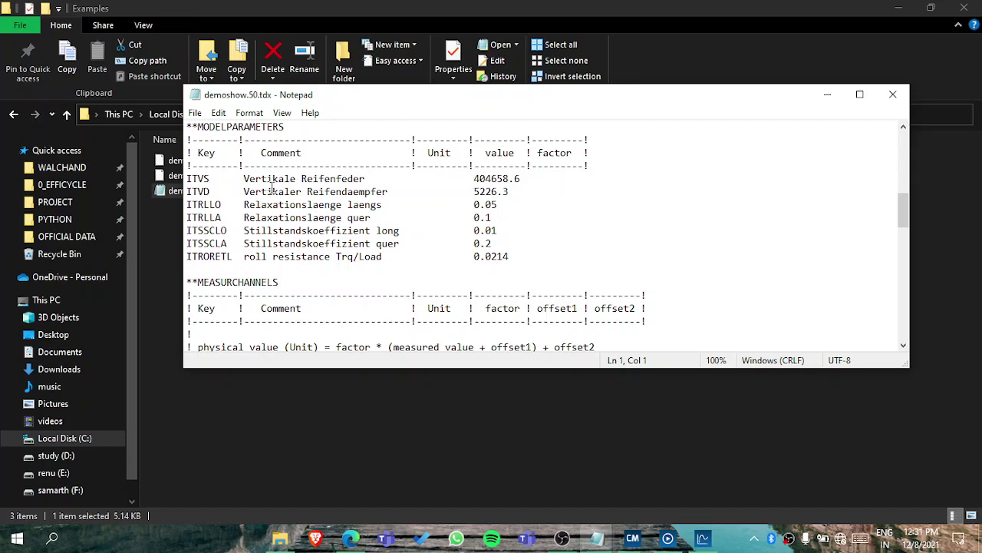
pyautogui.moveTo(366, 179); pyautogui.dragTo(292, 179)
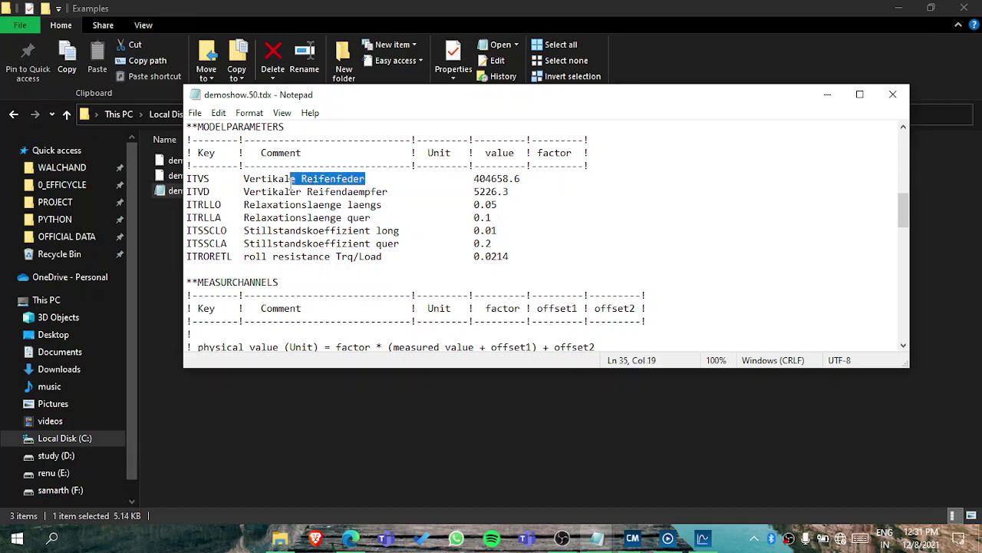
pyautogui.moveTo(393, 192); pyautogui.dragTo(306, 192)
pyautogui.scroll(-15, 331, 234)
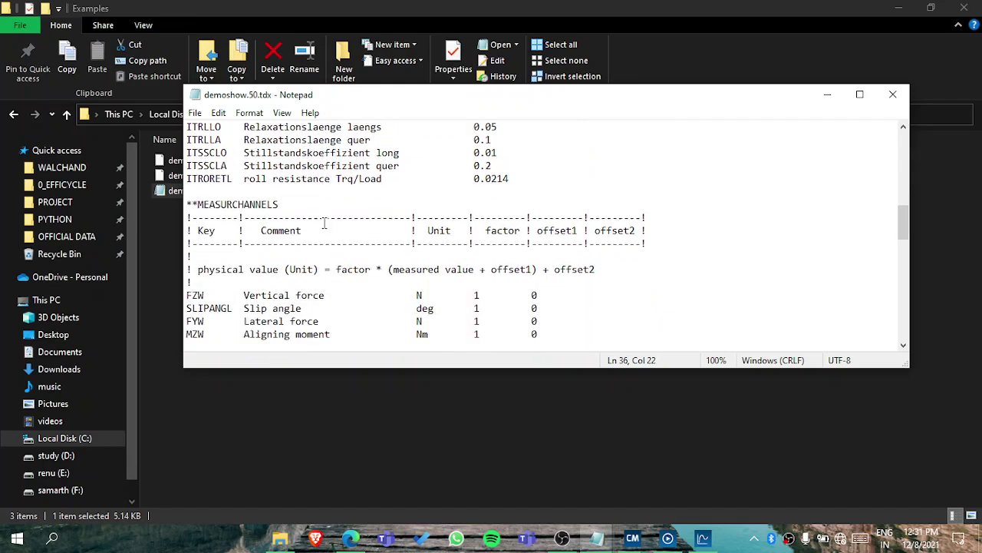
pyautogui.scroll(18, 331, 235)
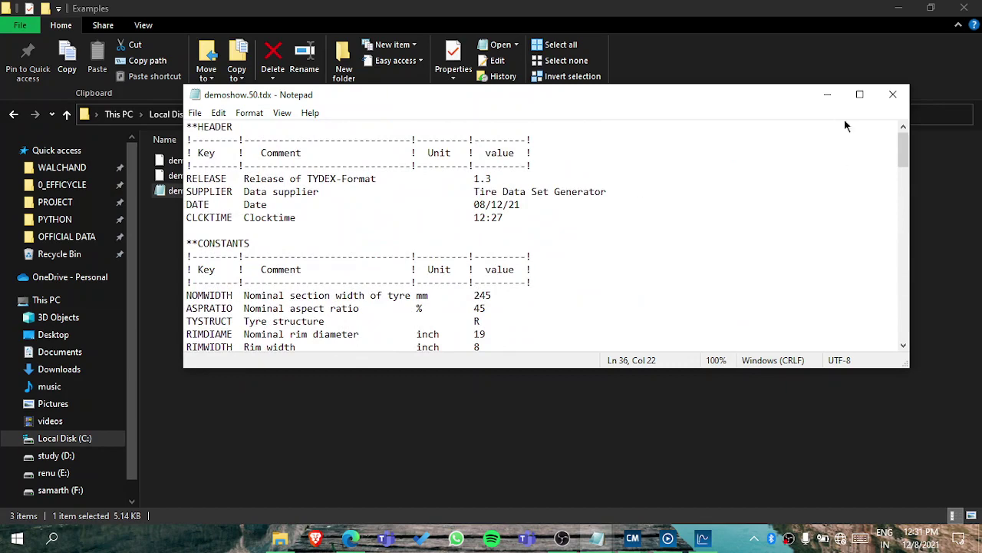
pyautogui.click(893, 95)
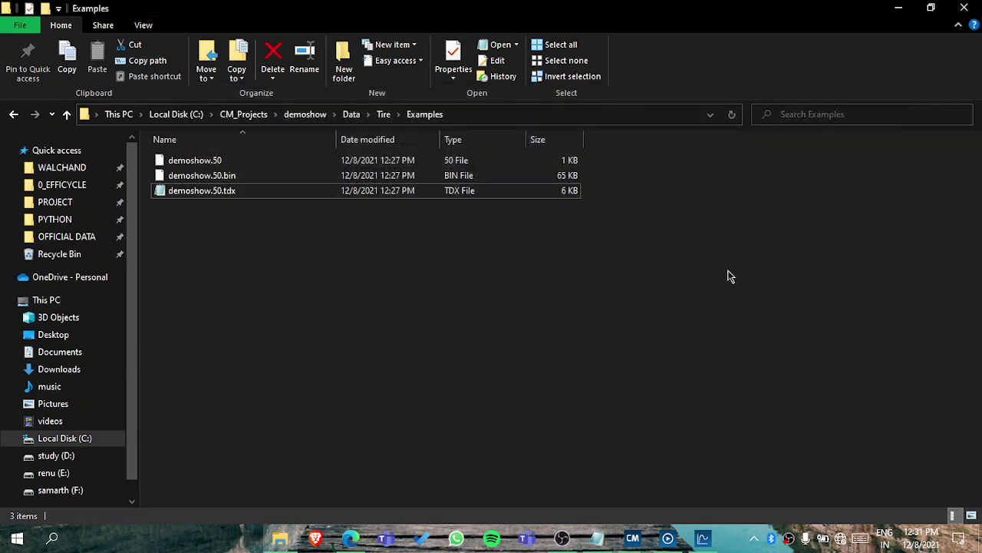
# - Return to the PDF guide in Edge and highlight "tireutil.exe" in the Step 4 instructions on page 3
pyautogui.click(350, 538)
pyautogui.scroll(-15, 329, 297)
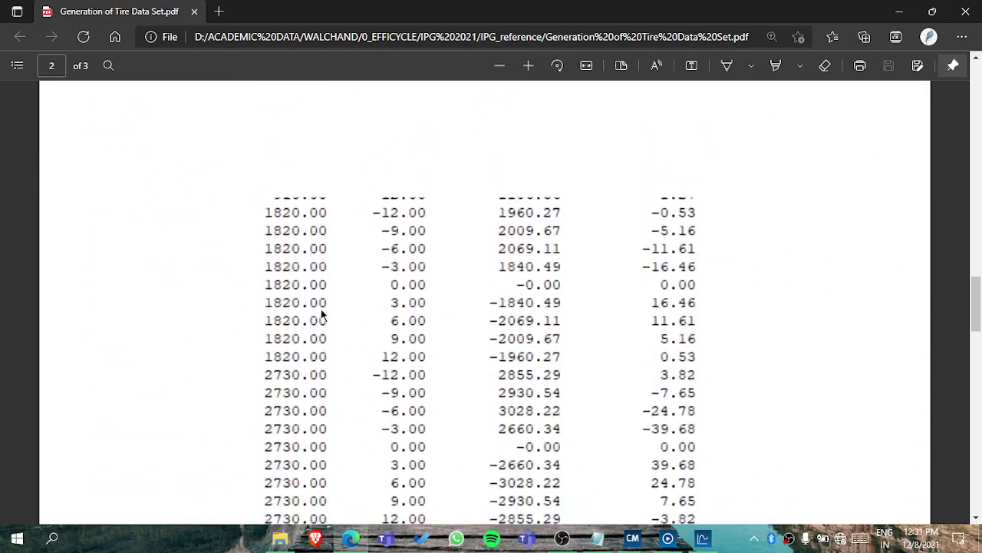
pyautogui.scroll(-4, 322, 311)
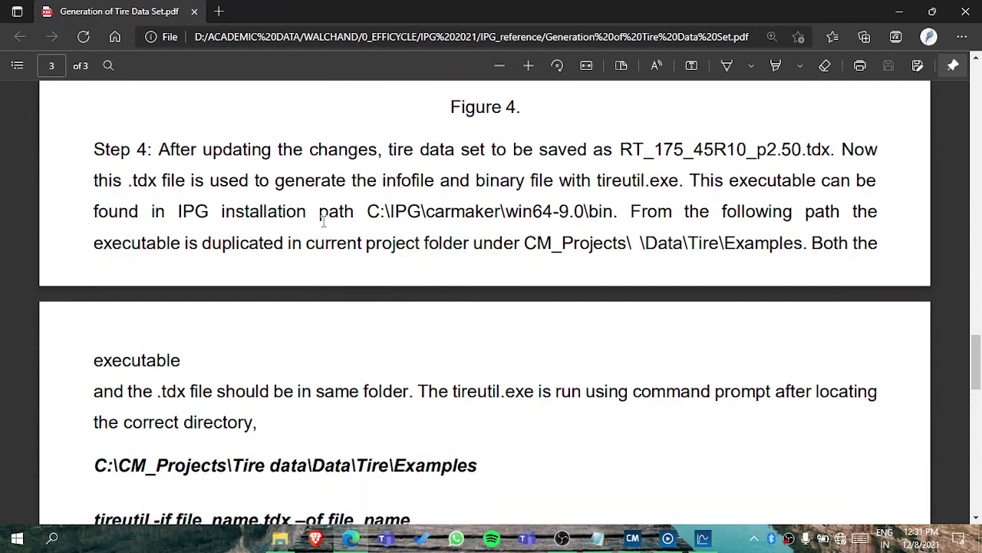
pyautogui.click(775, 65)
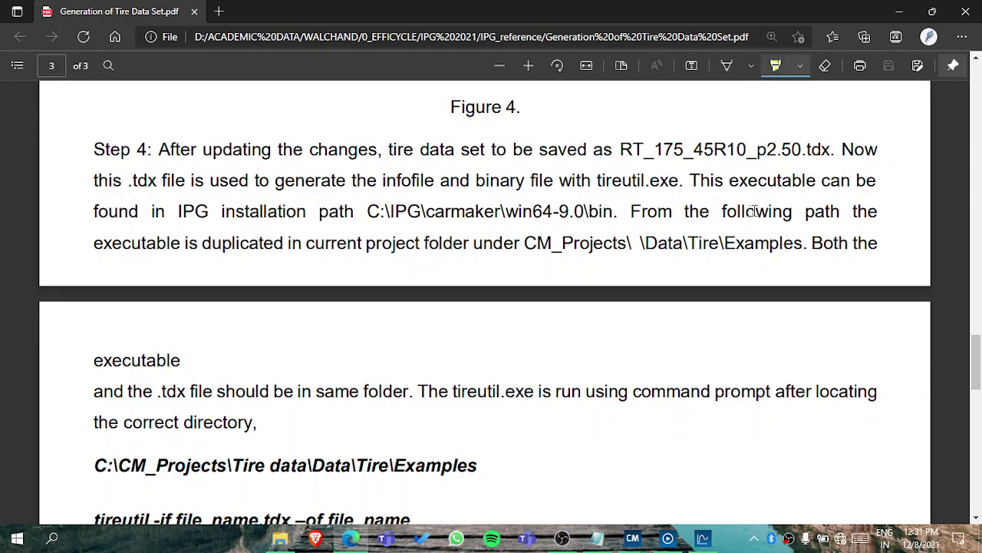
pyautogui.scroll(-1, 762, 230)
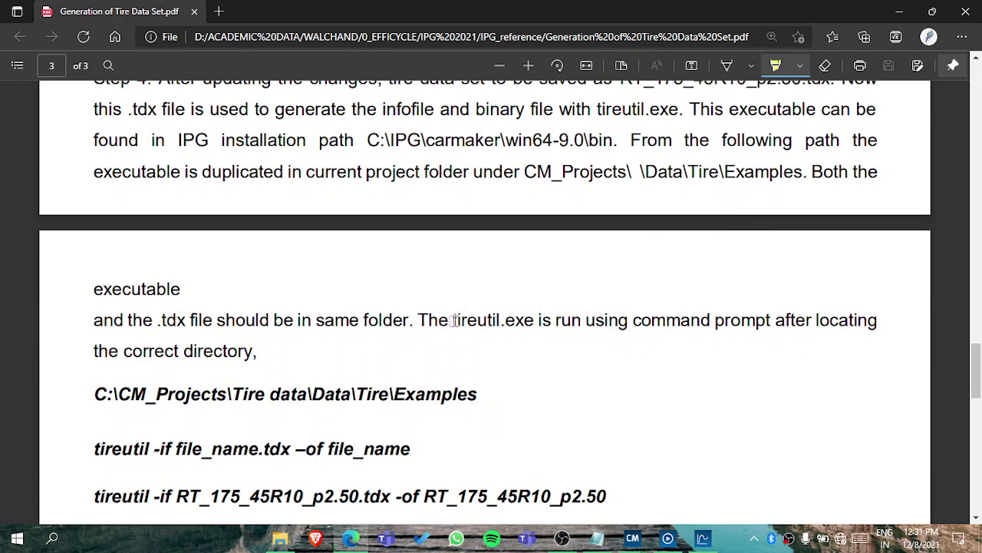
pyautogui.moveTo(454, 320); pyautogui.dragTo(533, 321)
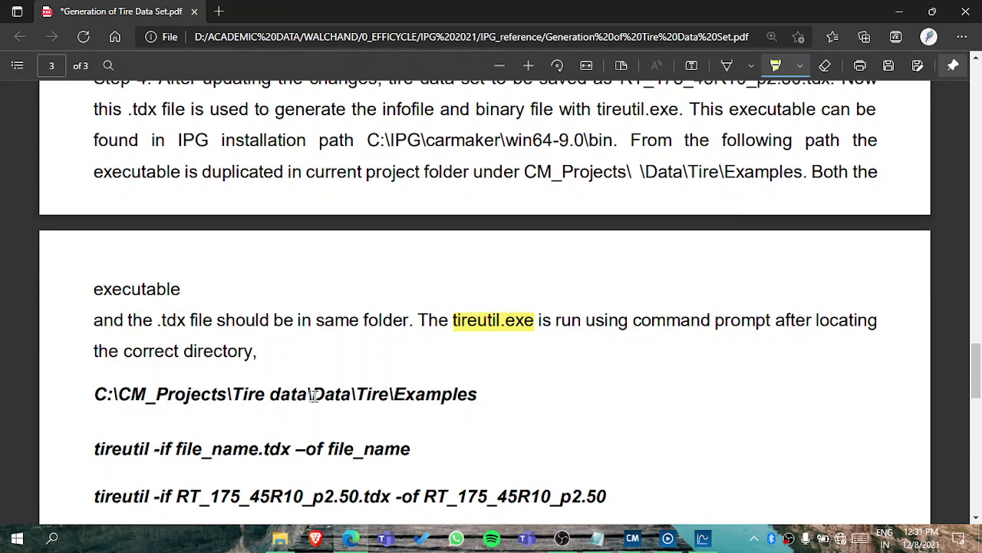
# - Highlight the installation path C:\IPG\carmaker\win64-9.0\bin and the project path CM_Projects\ \Data\Tire\Examples in Step 4
pyautogui.scroll(1, 299, 393)
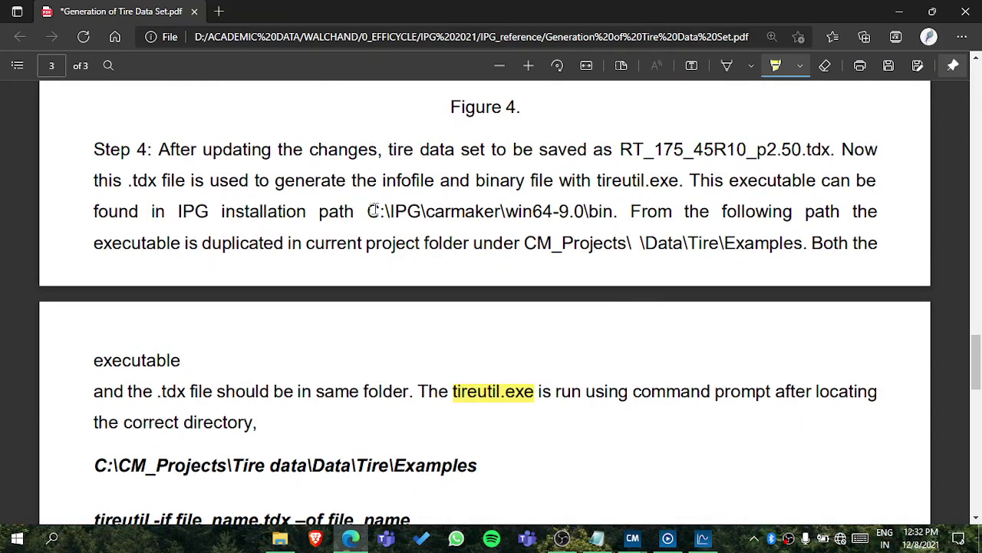
pyautogui.moveTo(365, 216); pyautogui.dragTo(615, 211)
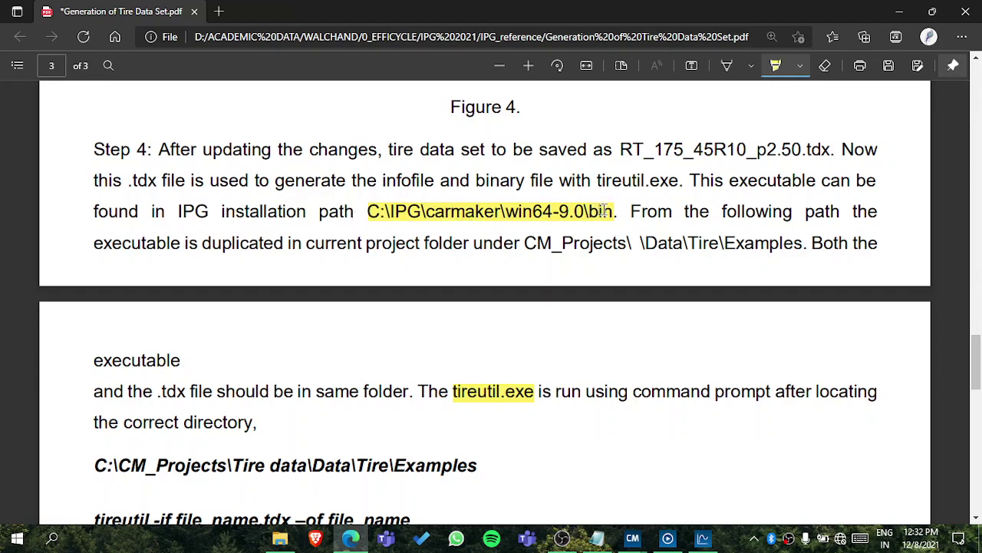
pyautogui.moveTo(526, 245); pyautogui.dragTo(803, 244)
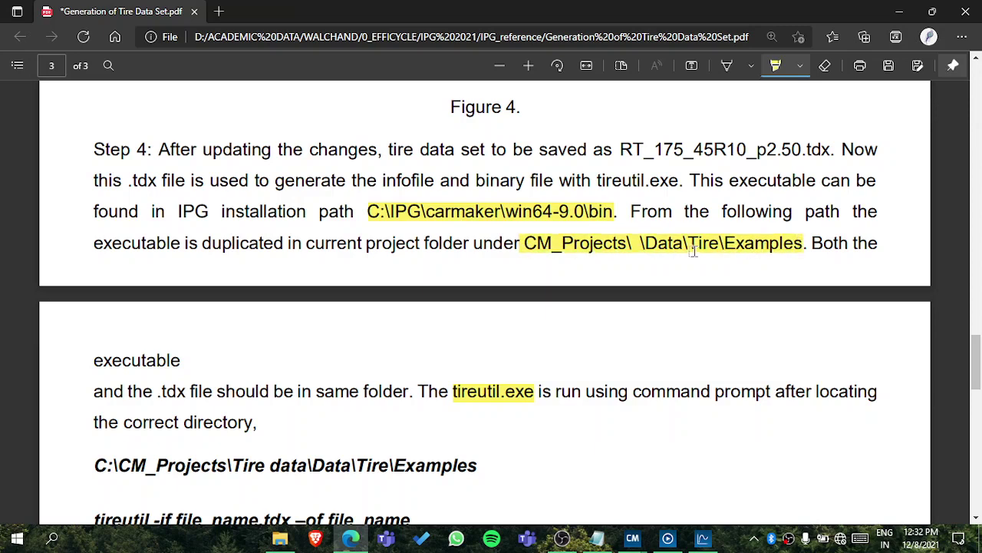
# - Review the tireutil command syntax for the input and output files and the Command Prompt example in the guide
pyautogui.scroll(-1, 707, 247)
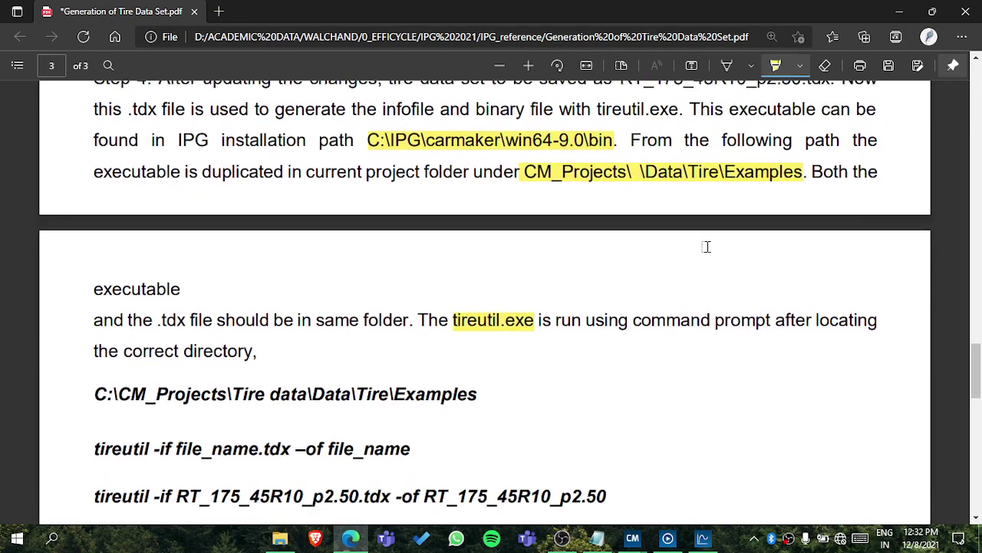
pyautogui.scroll(-2, 706, 246)
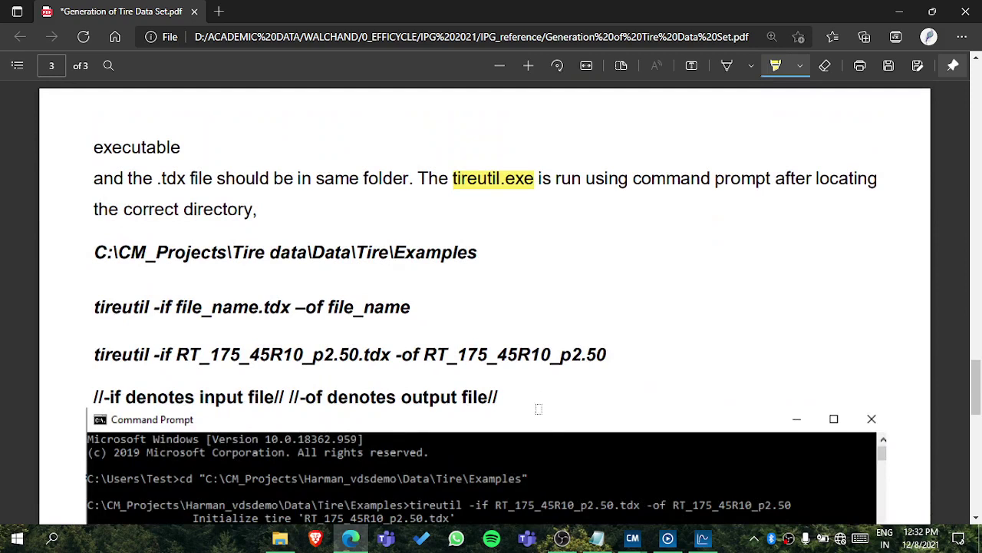
pyautogui.rightClick(794, 537)
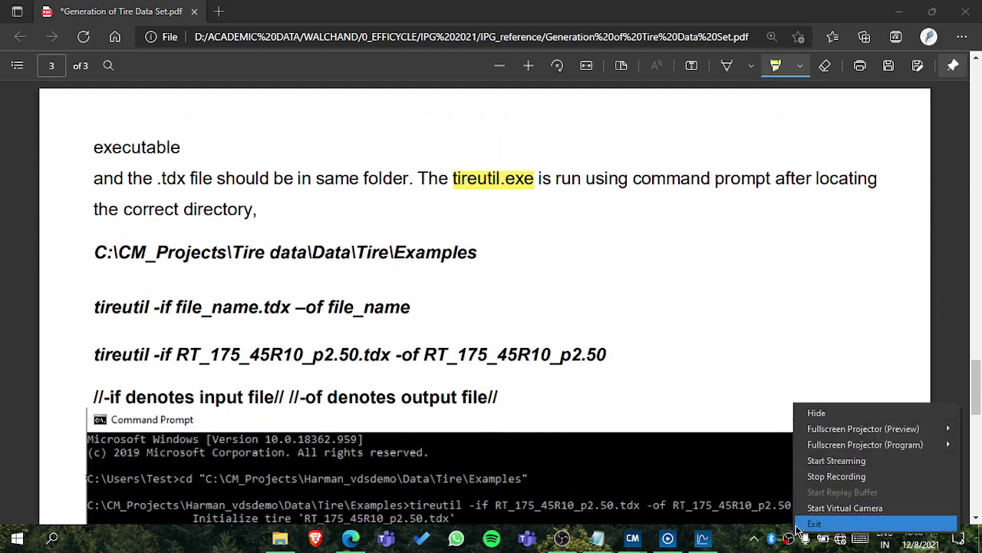
pyautogui.click(627, 389)
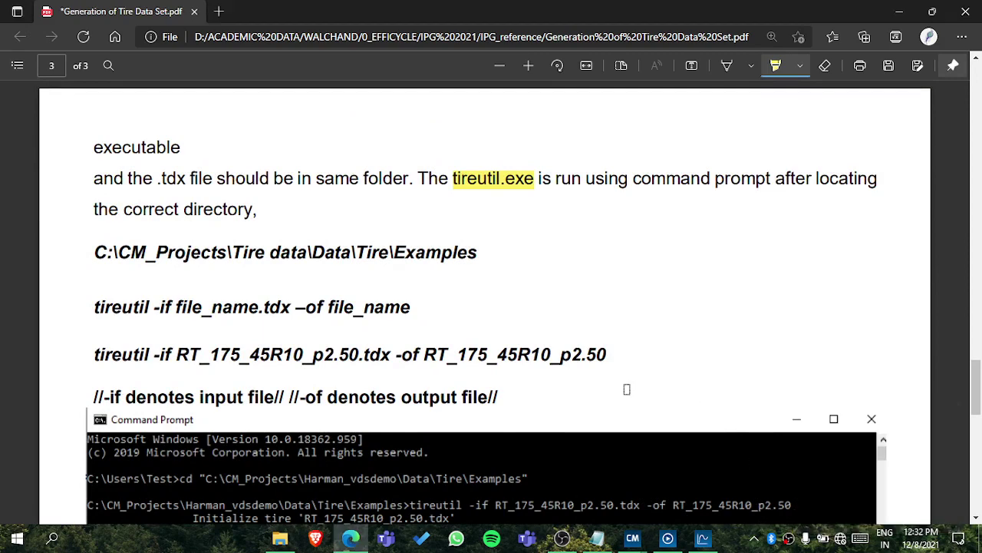
pyautogui.scroll(-1, 513, 201)
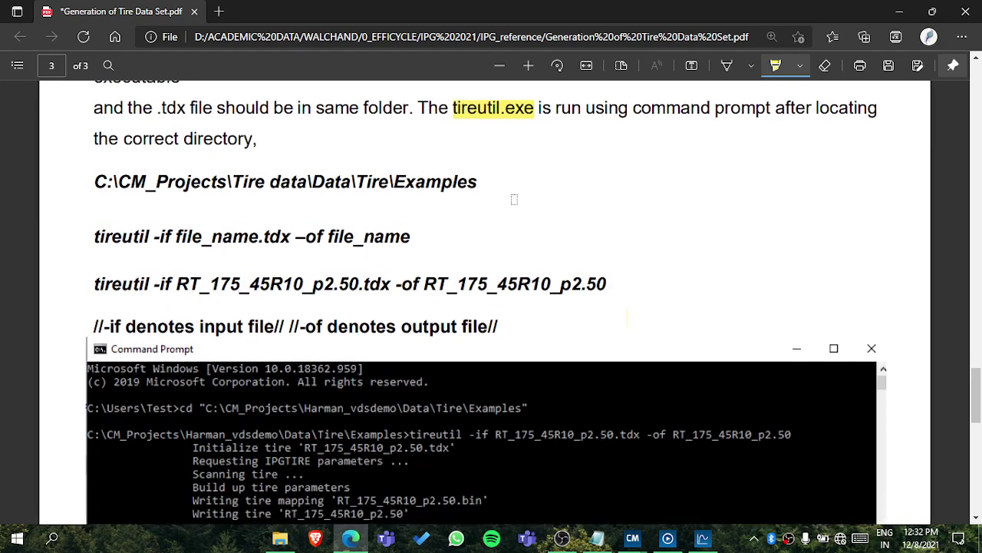
# - Compare the guide's tireutil command syntax and Command Prompt example with the demoshow.50 files in the project's Data\Tire\Examples folder
pyautogui.scroll(-1, 358, 175)
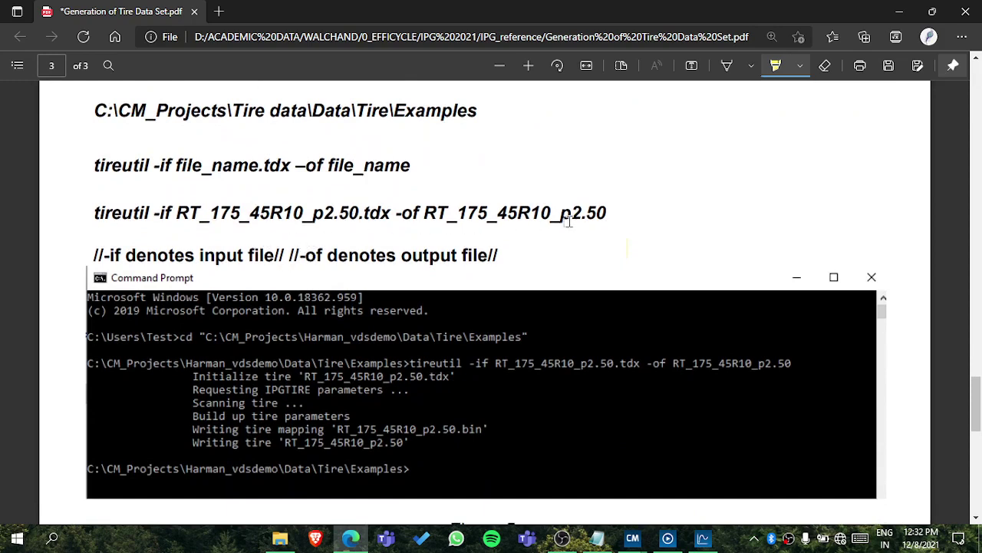
pyautogui.click(280, 537)
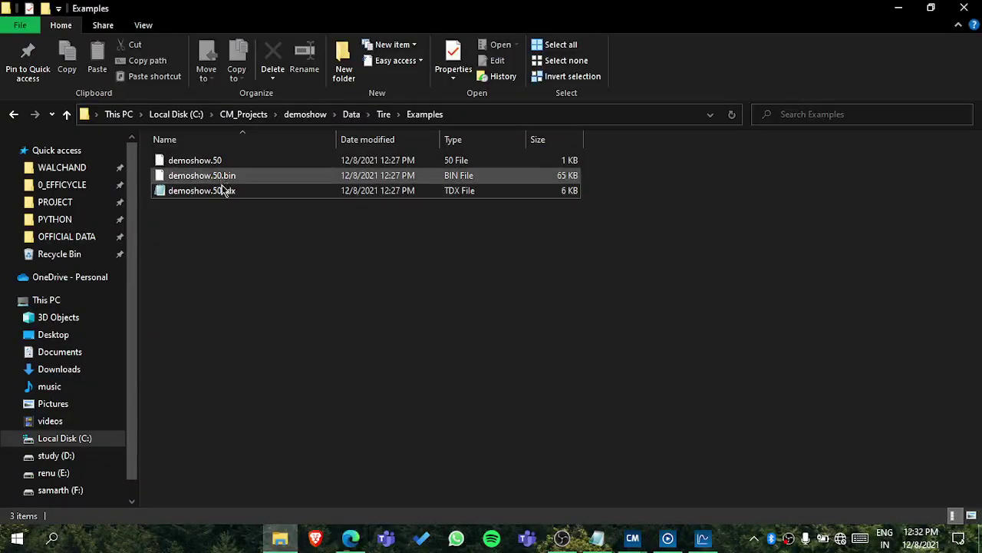
pyautogui.click(289, 531)
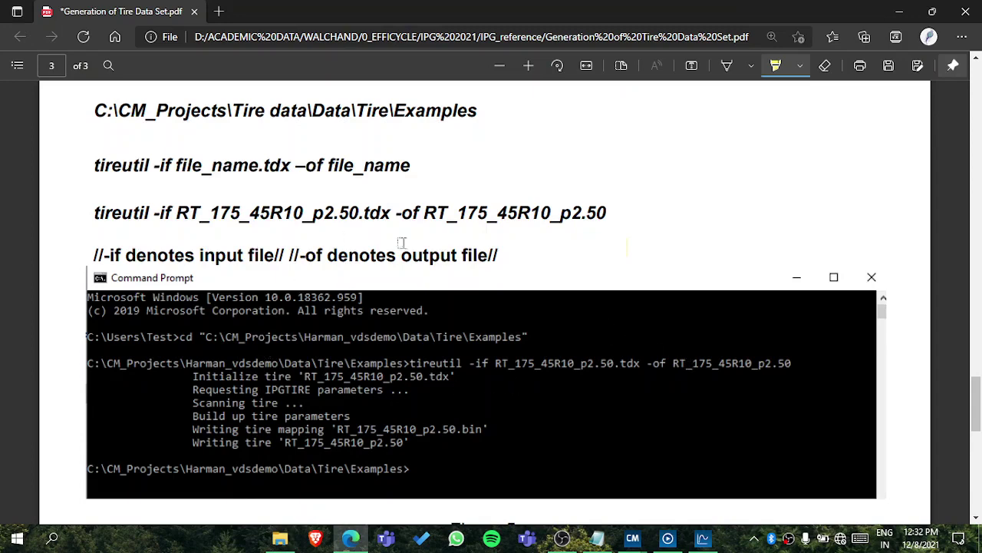
pyautogui.scroll(1, 105, 212)
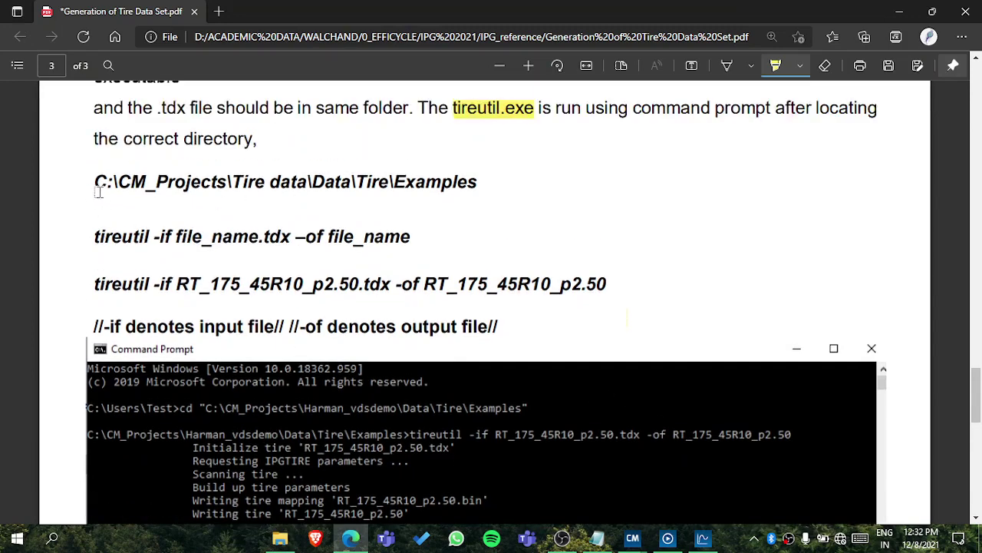
pyautogui.scroll(-2, 242, 248)
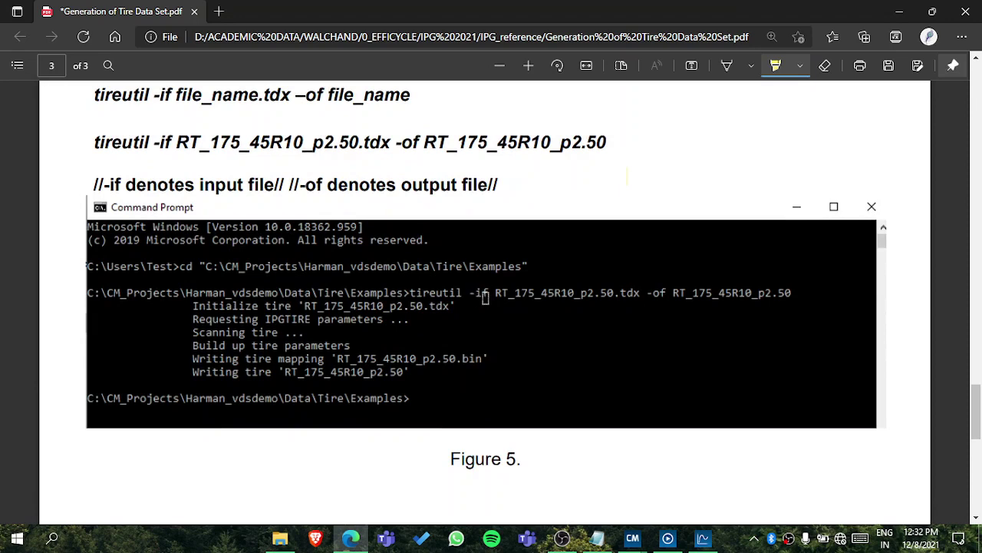
pyautogui.scroll(1, 471, 297)
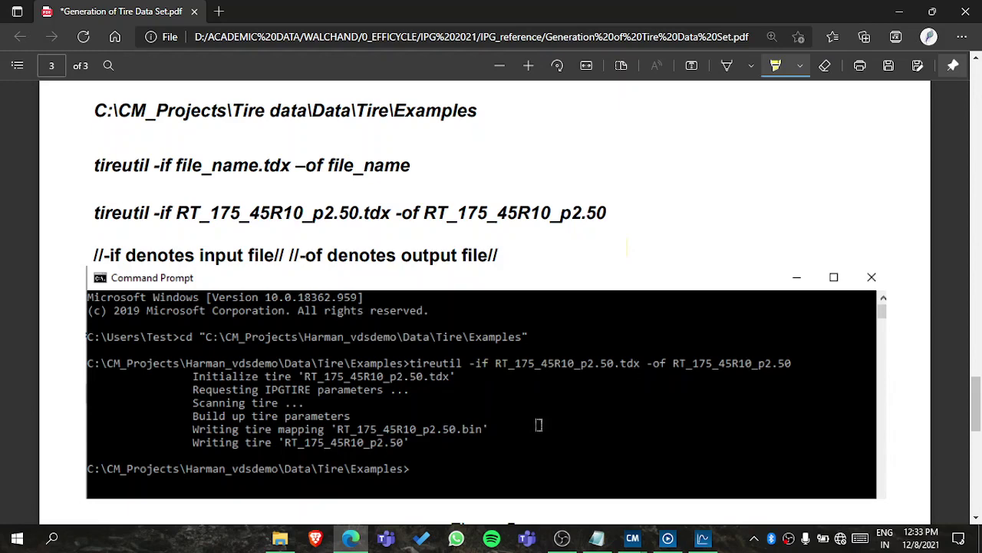
pyautogui.click(280, 537)
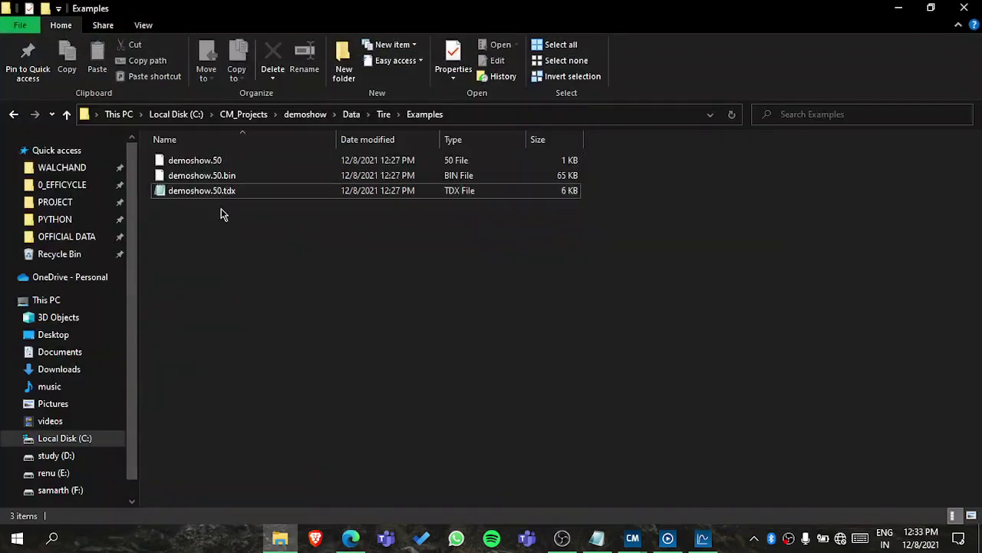
pyautogui.click(351, 538)
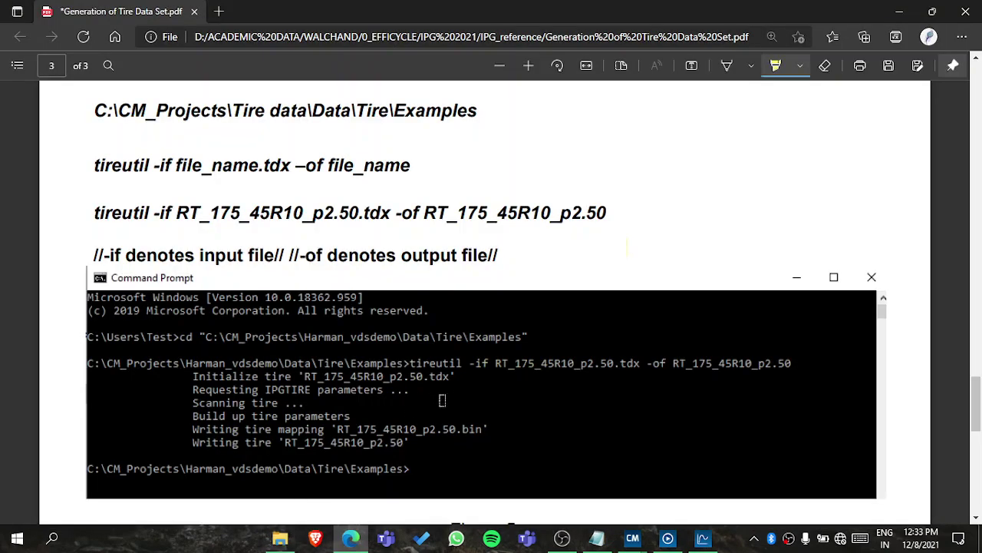
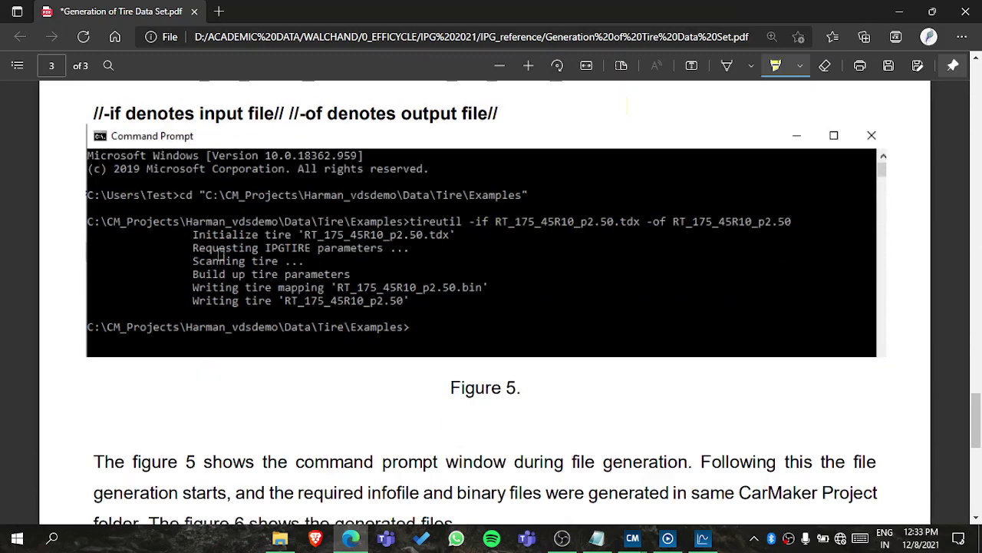
# - Review the command output in Figure 5, the generated files in Figure 6 and the Step 4 paths in the guide
pyautogui.scroll(-3, 392, 322)
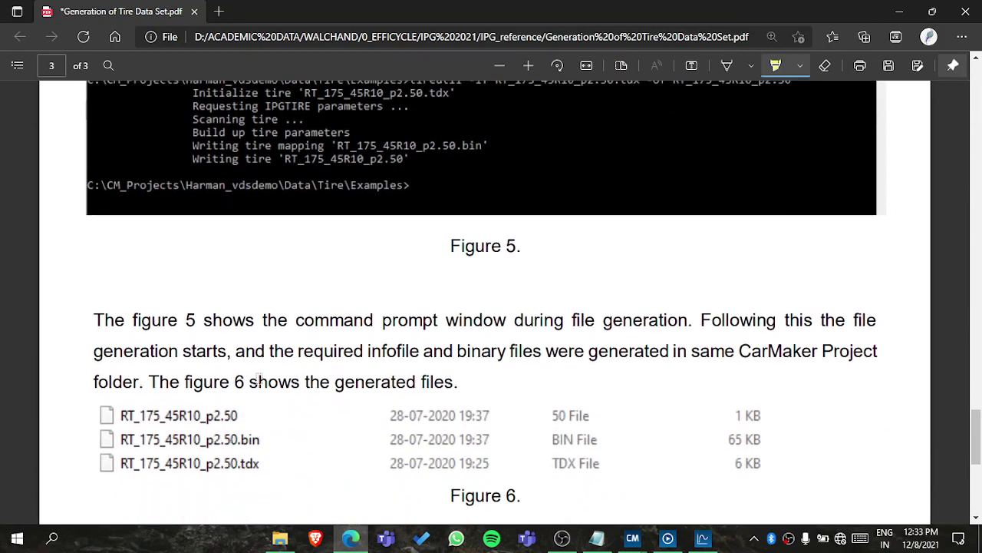
pyautogui.scroll(-3, 259, 379)
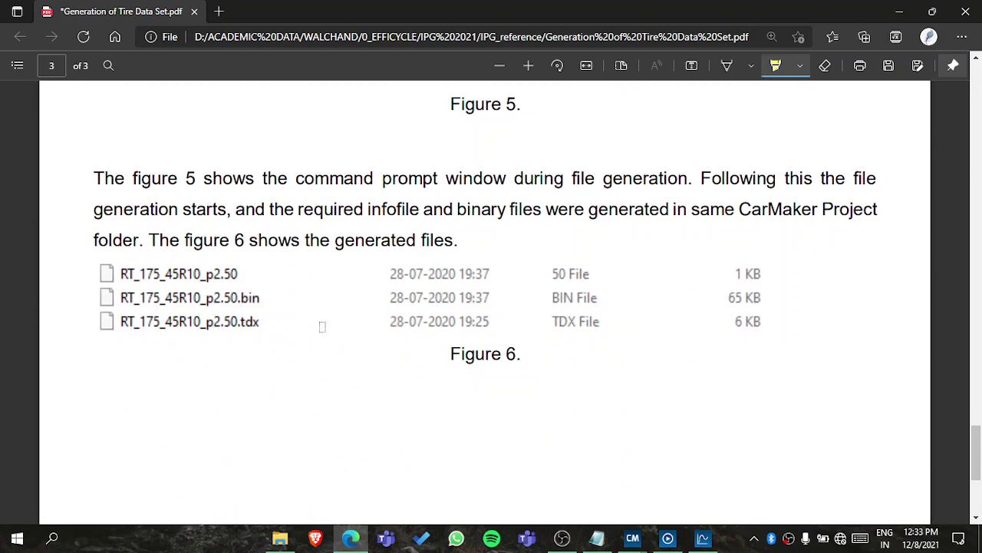
pyautogui.scroll(6, 322, 327)
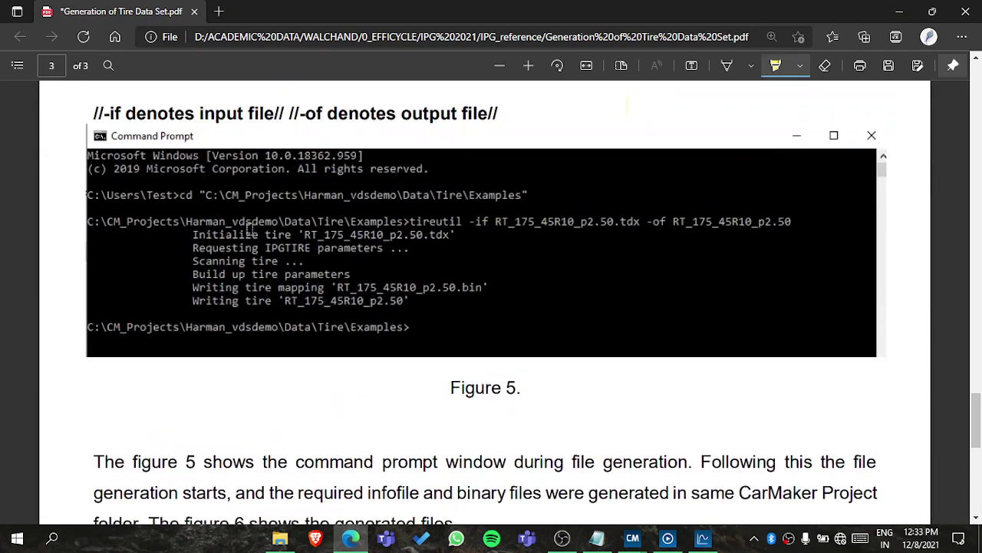
pyautogui.scroll(-7, 324, 311)
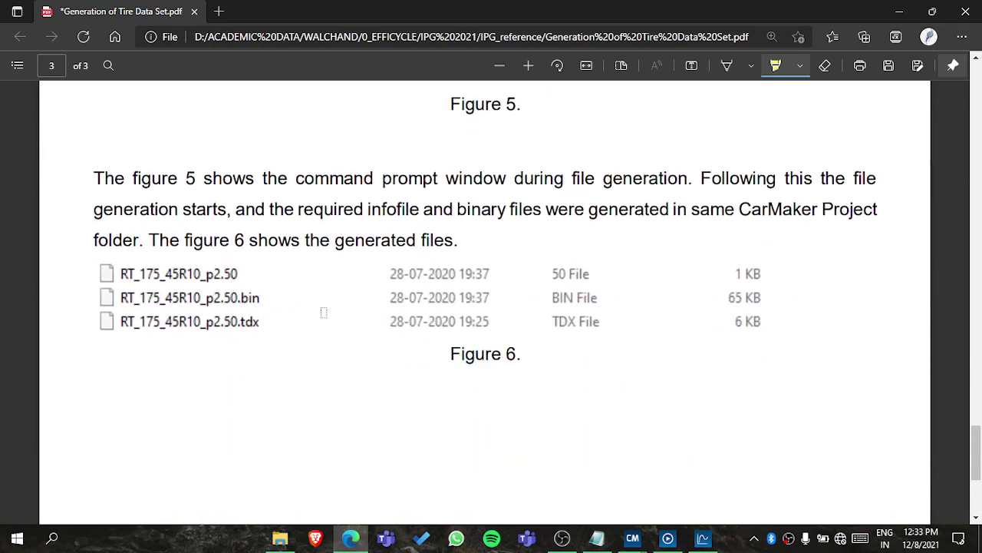
pyautogui.scroll(7, 324, 312)
pyautogui.scroll(14, 324, 312)
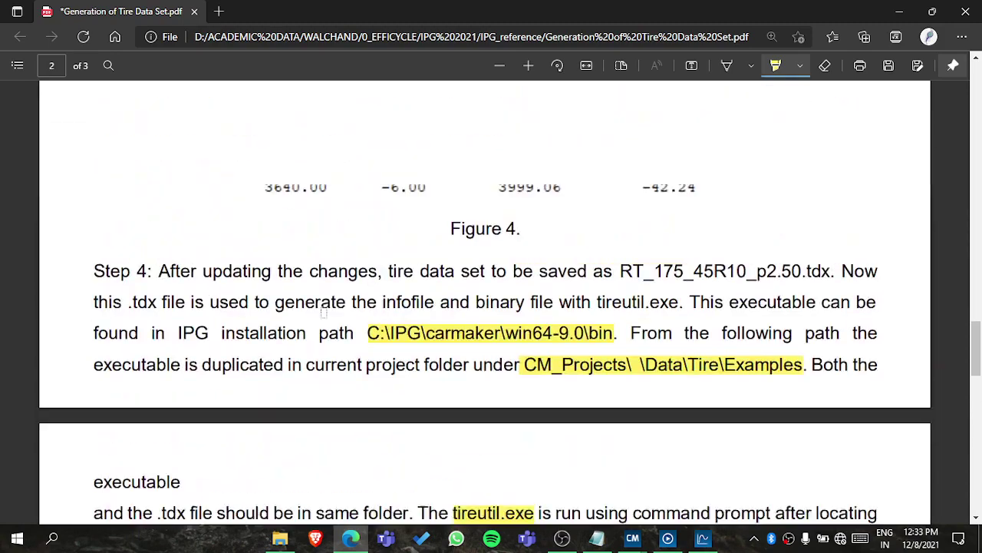
pyautogui.scroll(-9, 323, 311)
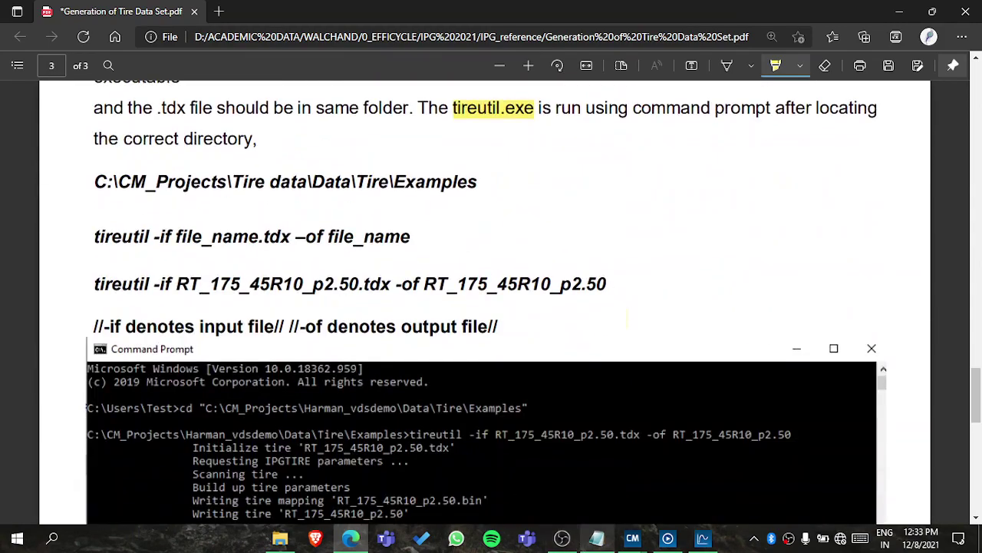
# - Switch to CarMaker, open the Scenario Editor maximized, and start a new road definition
pyautogui.click(633, 529)
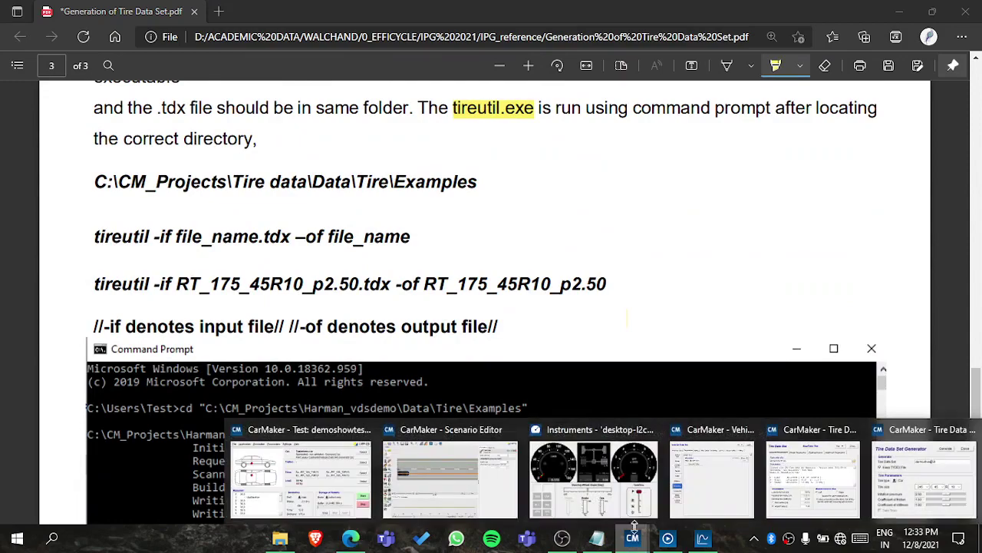
pyautogui.click(349, 461)
pyautogui.click(439, 115)
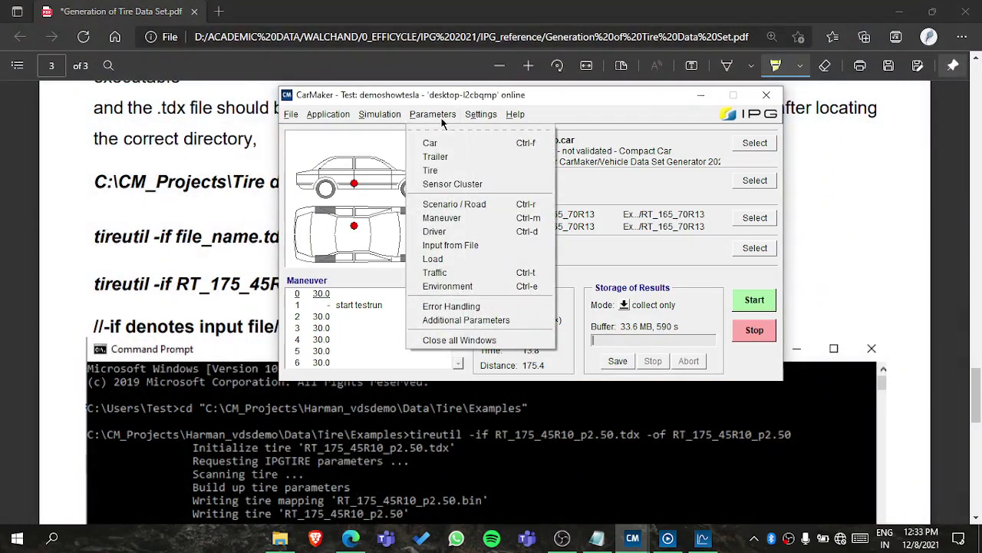
pyautogui.click(433, 210)
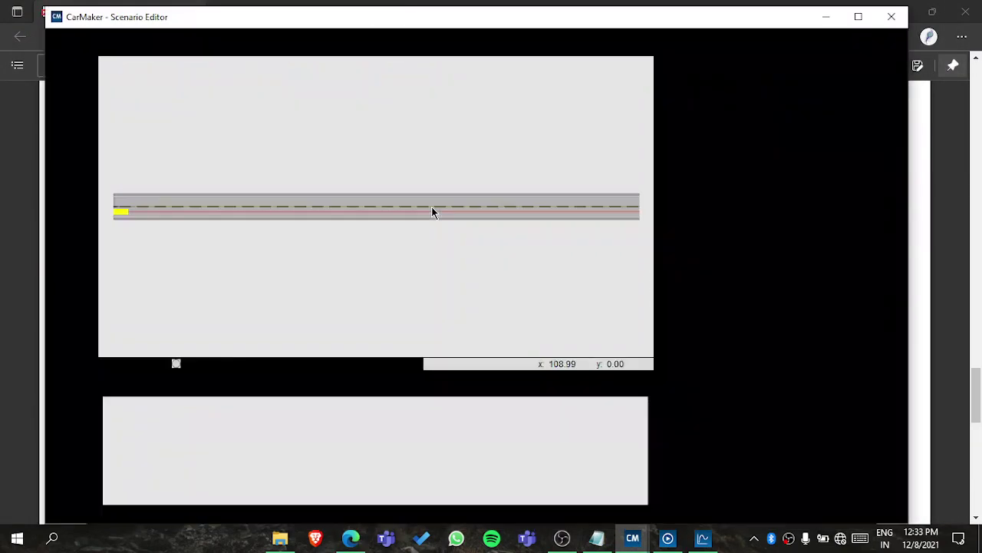
pyautogui.click(848, 16)
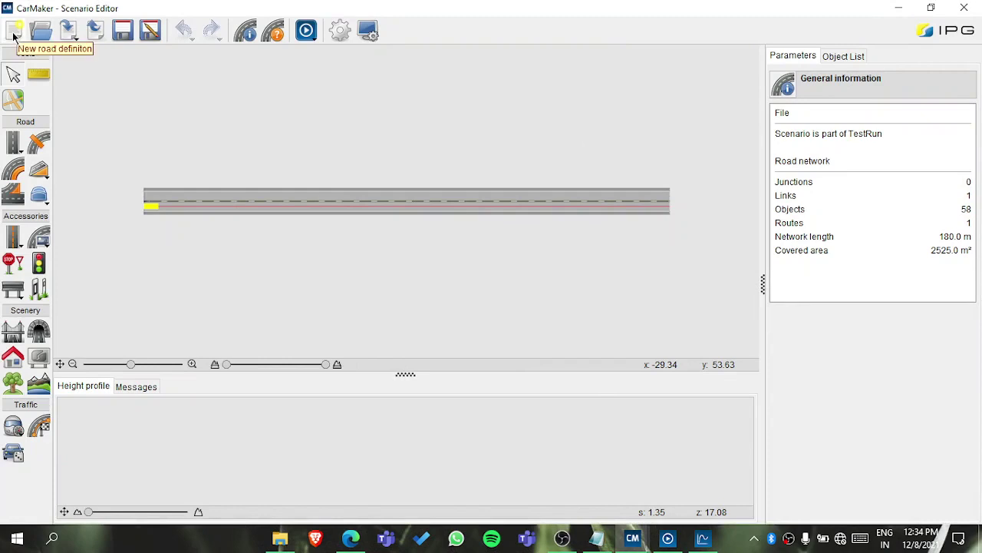
pyautogui.click(13, 32)
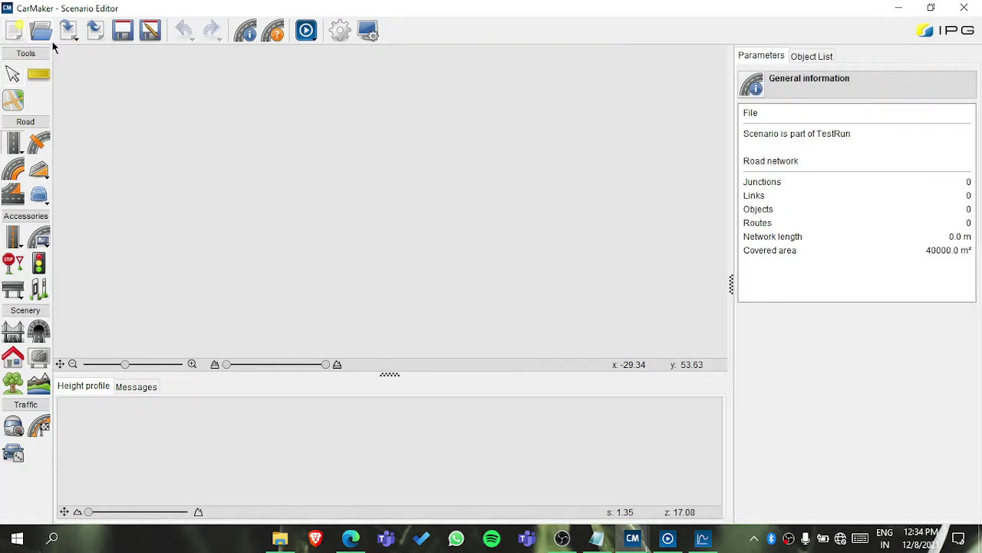
# - Browse the Examples folder of the product example roads for loading a road file, and cancel without loading one
pyautogui.click(47, 37)
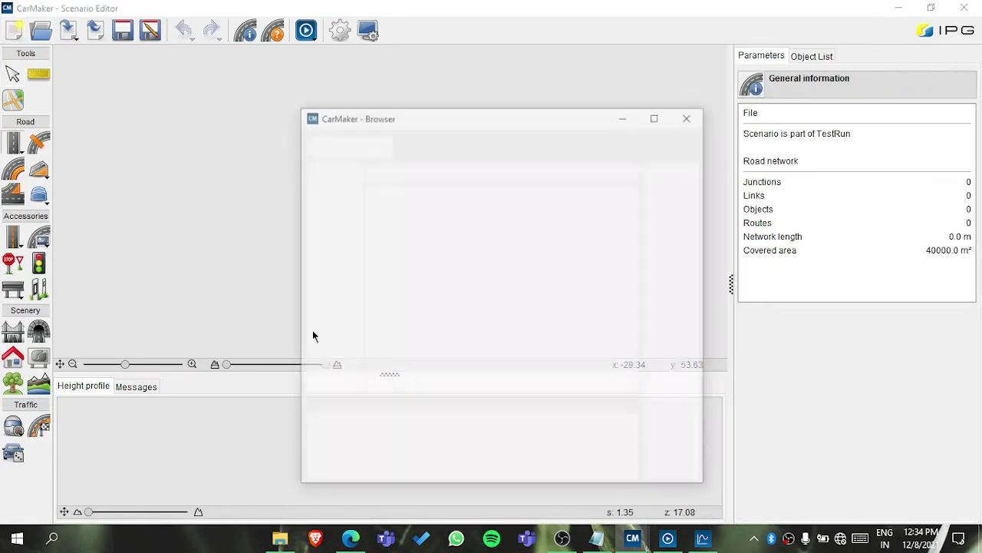
pyautogui.click(337, 254)
pyautogui.click(369, 214)
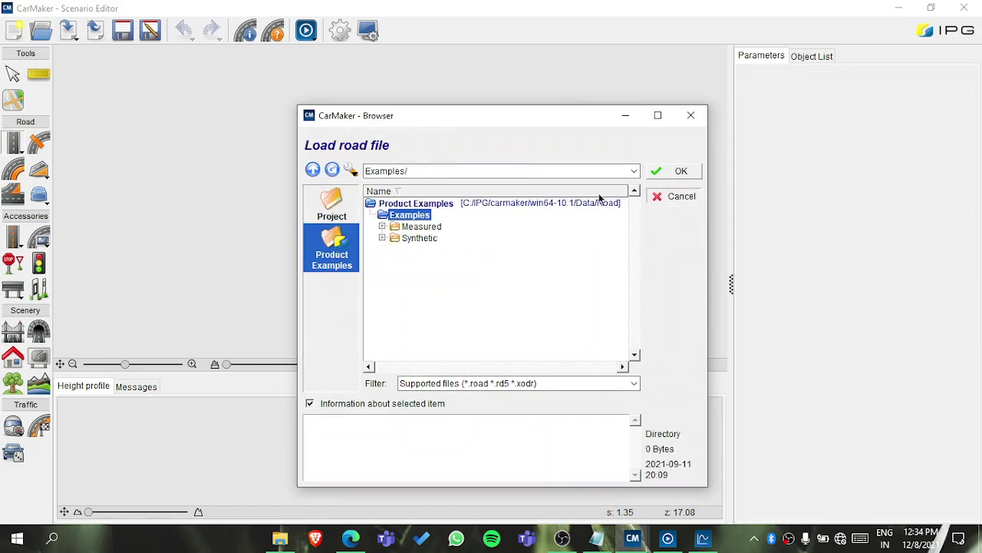
pyautogui.click(678, 195)
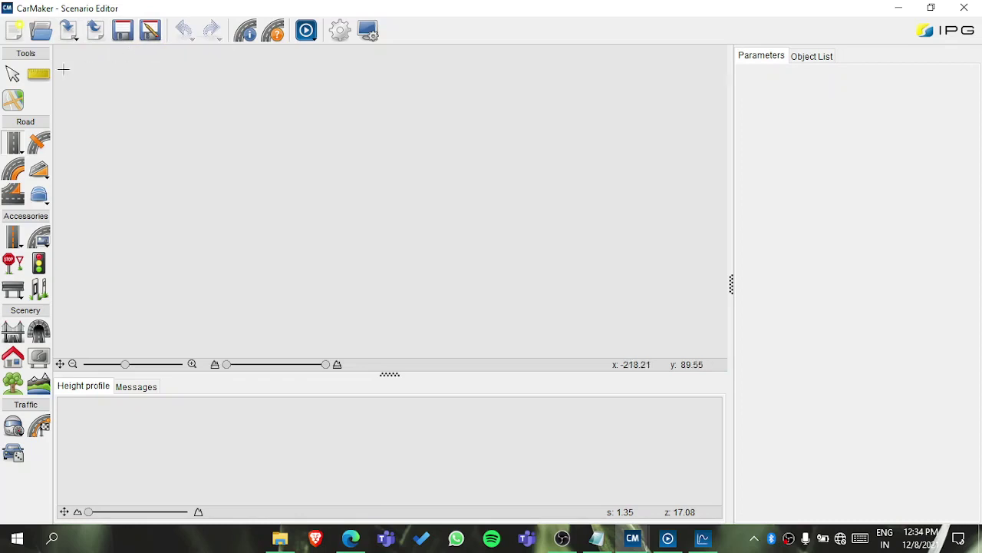
pyautogui.click(14, 75)
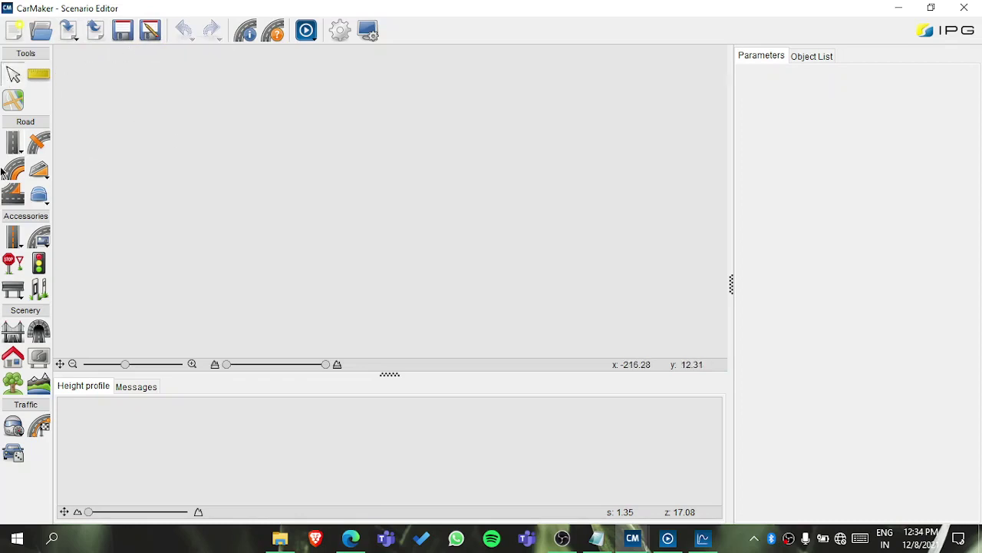
pyautogui.click(38, 74)
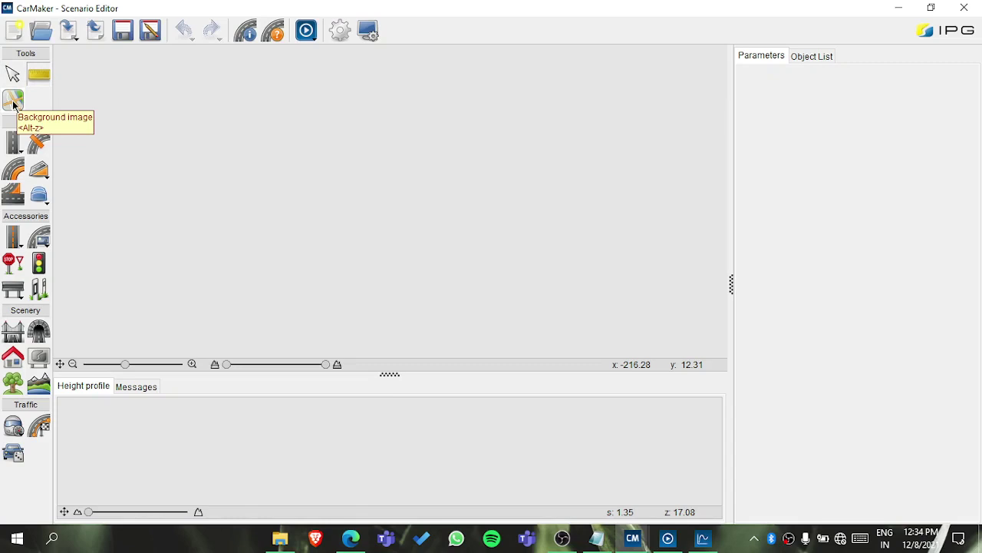
pyautogui.click(13, 102)
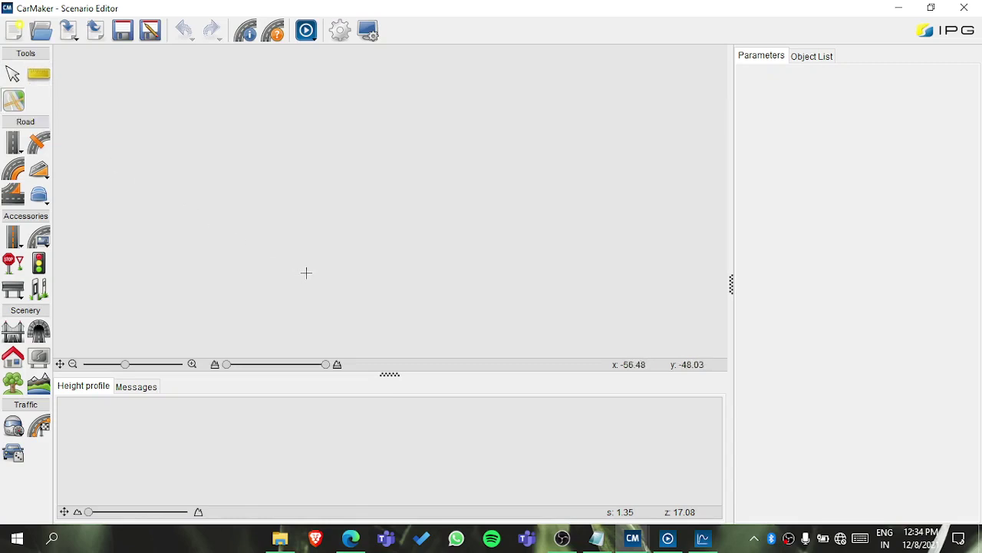
pyautogui.click(13, 143)
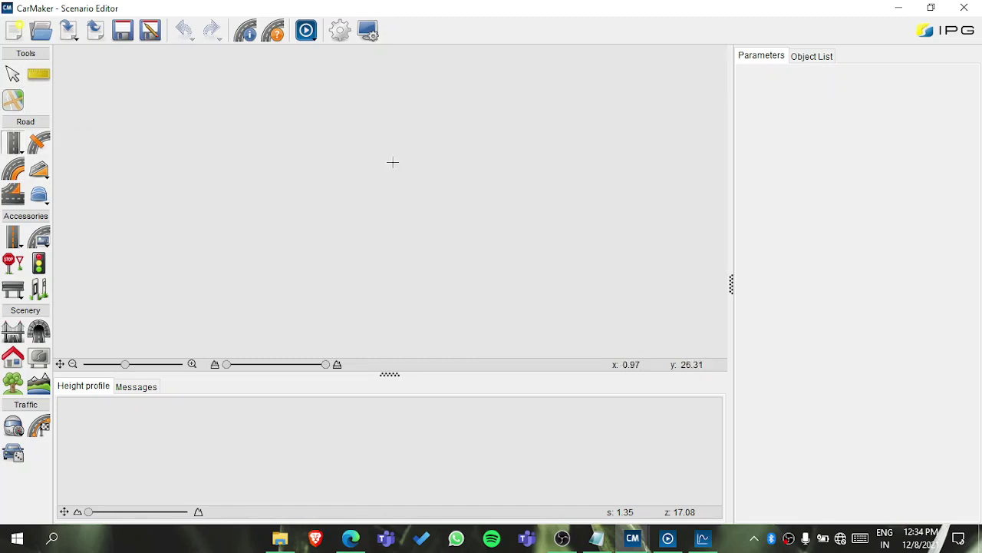
pyautogui.click(15, 148)
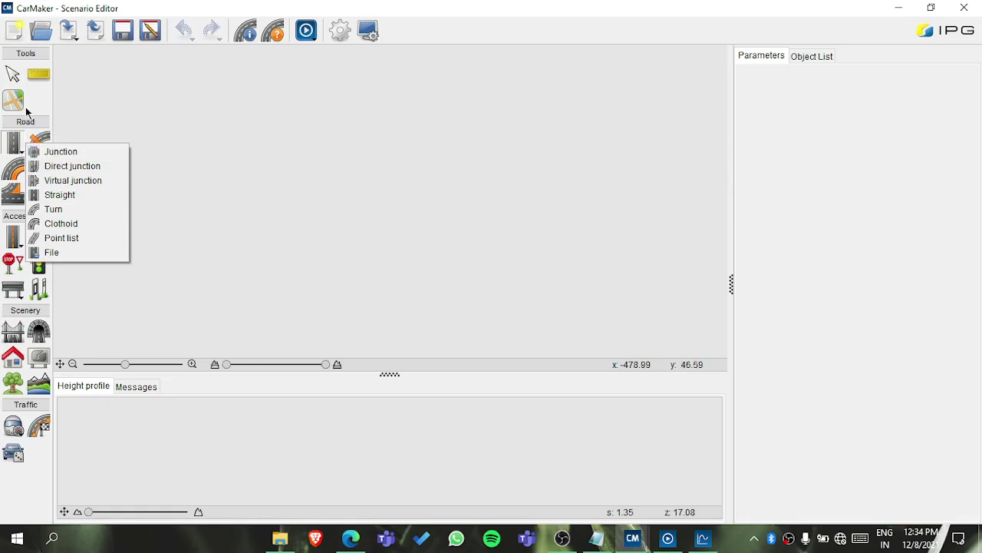
pyautogui.click(27, 112)
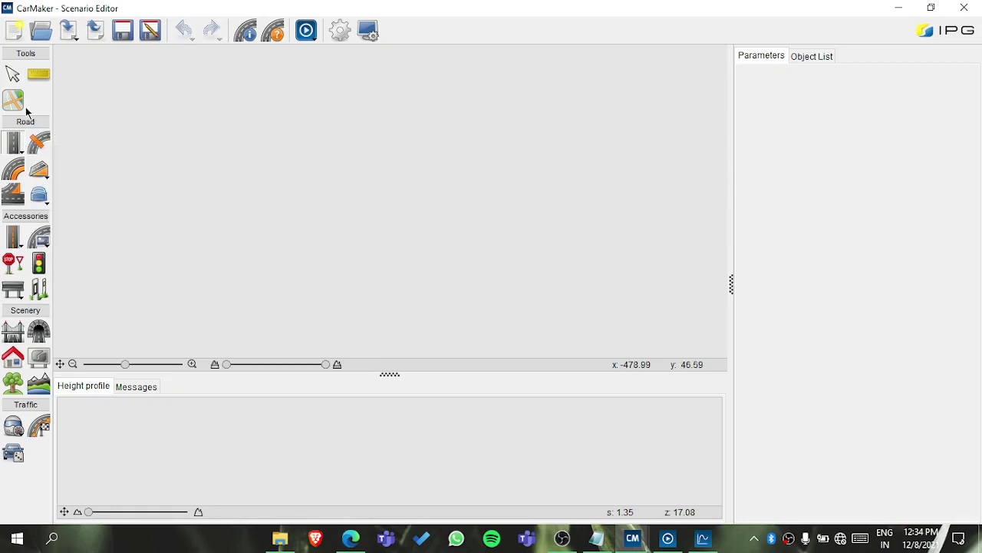
# - Draw a nearly horizontal straight road segment about 249 m long across the upper part of the empty scenario
pyautogui.click(14, 146)
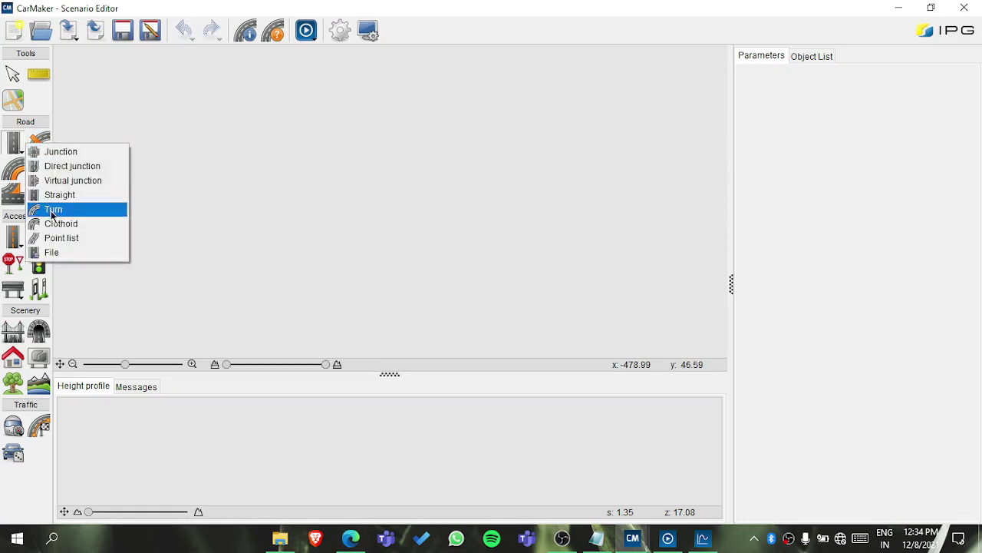
pyautogui.click(60, 195)
pyautogui.click(85, 157)
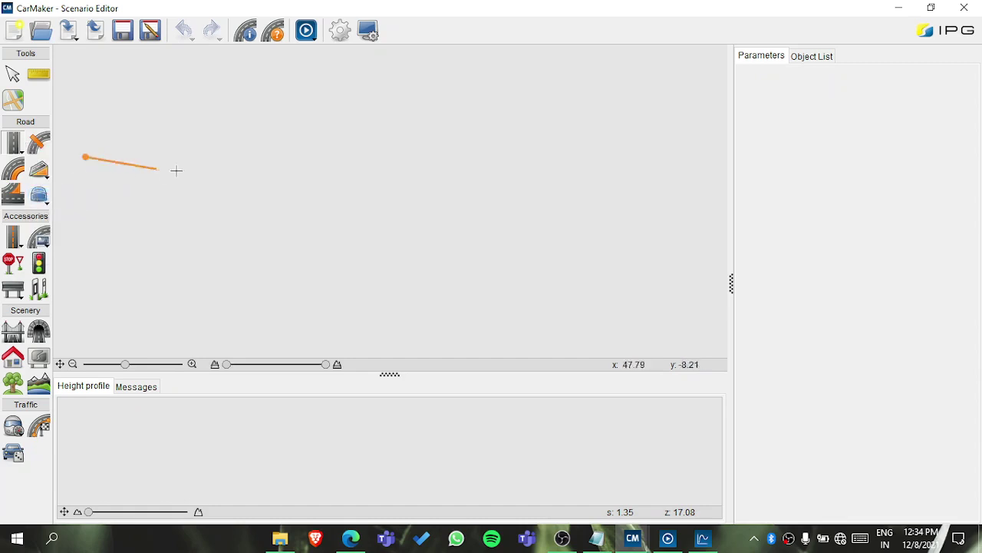
pyautogui.click(456, 148)
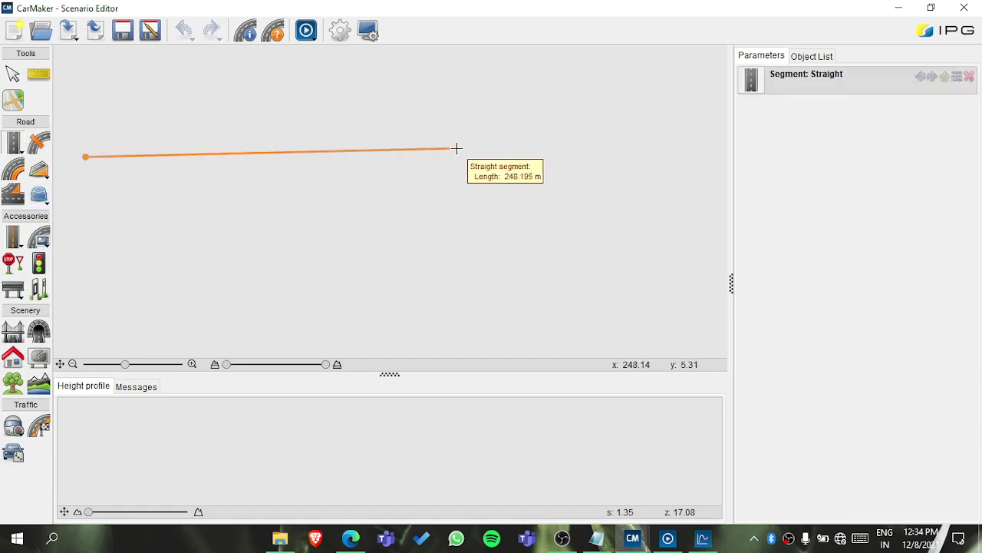
pyautogui.click(13, 146)
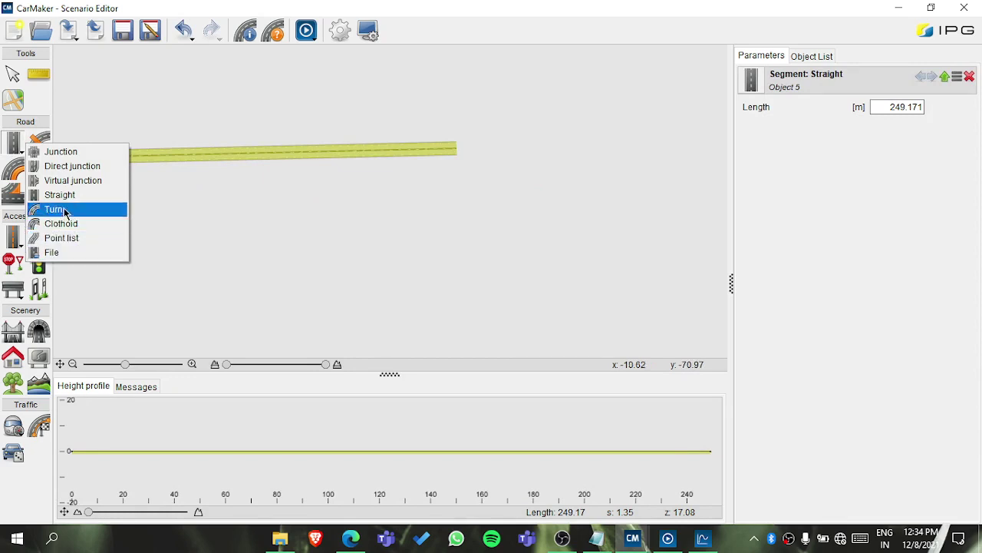
pyautogui.click(59, 152)
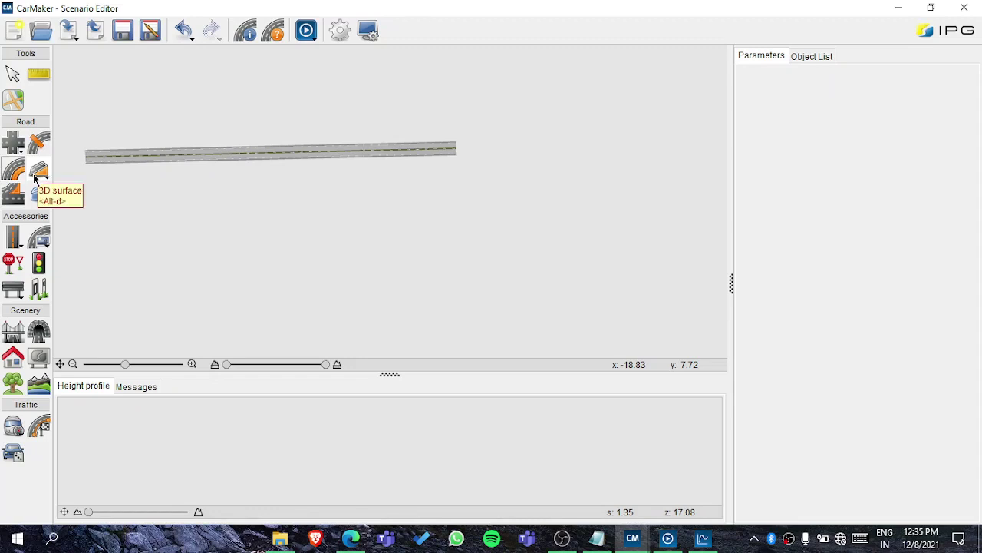
pyautogui.click(40, 177)
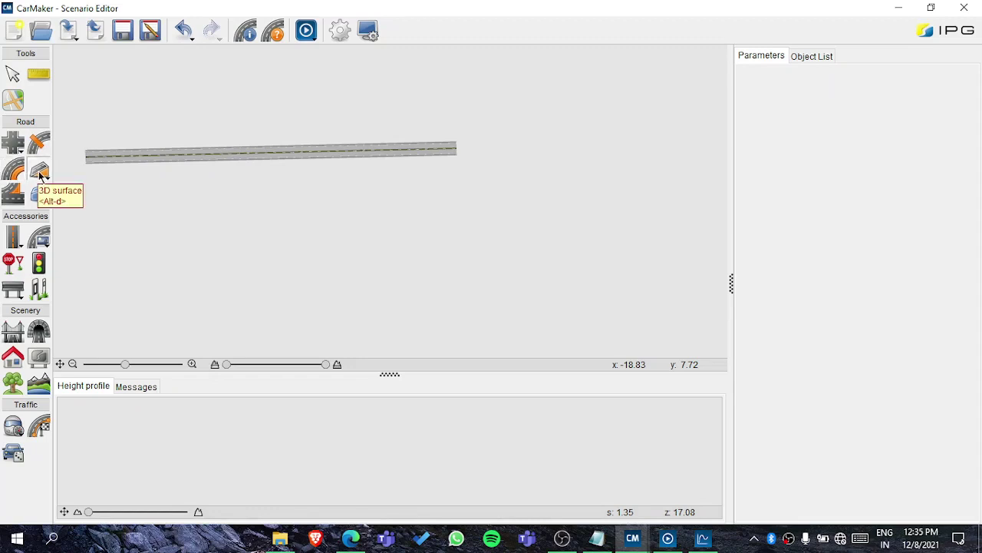
pyautogui.click(40, 176)
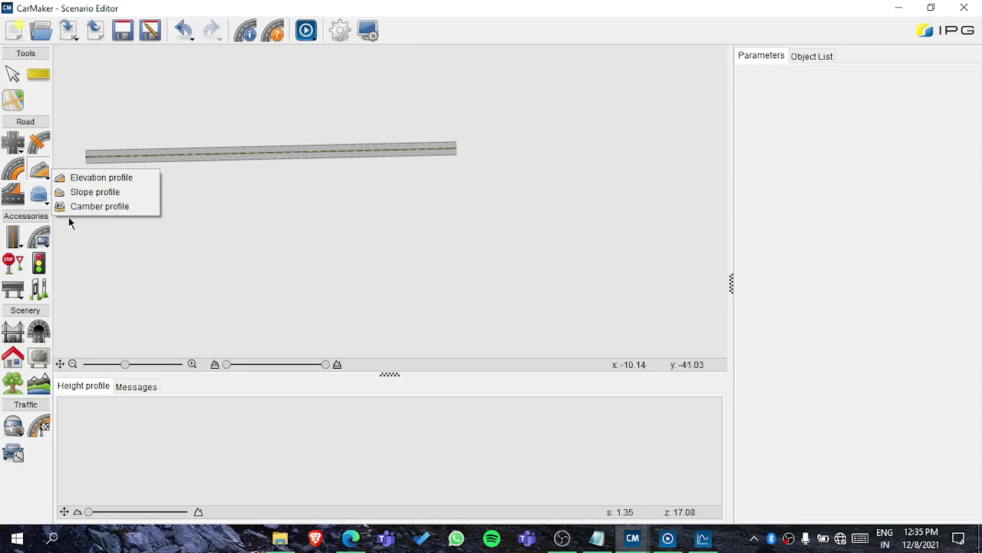
# - Place a friction bump in the lower lane from about 38 m to about 97 m along the road, 3 m wide with friction 0.5
pyautogui.click(48, 204)
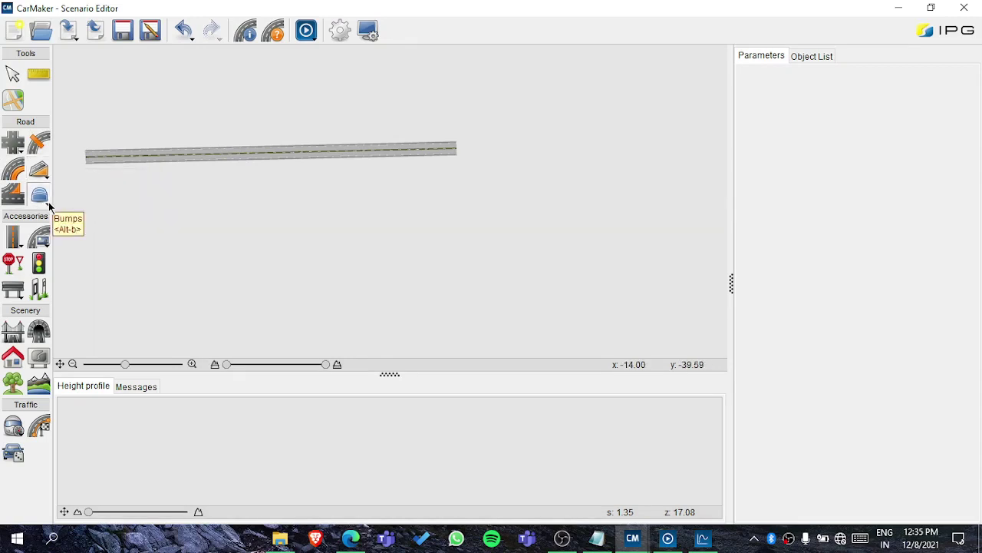
pyautogui.click(49, 203)
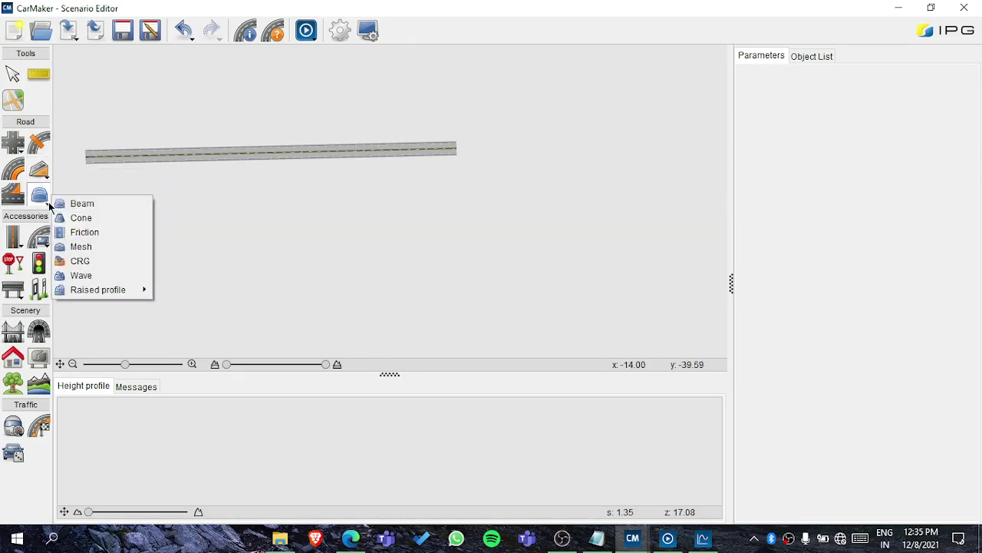
pyautogui.click(99, 232)
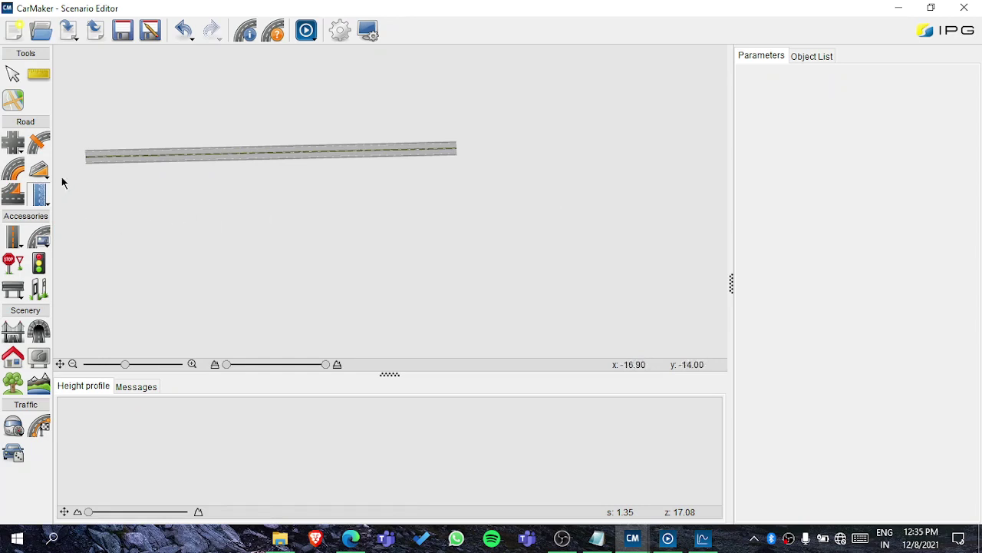
pyautogui.scroll(2, 112, 160)
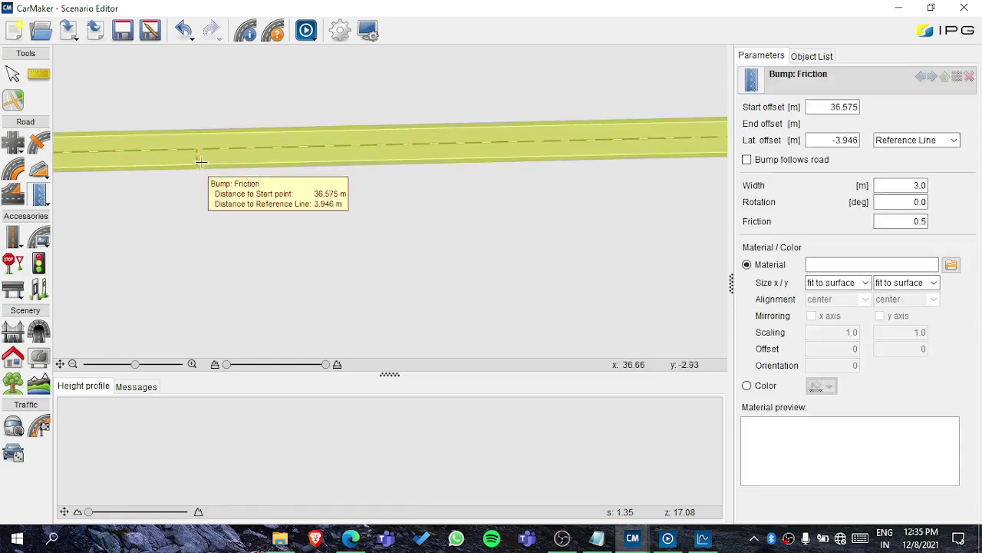
pyautogui.click(202, 153)
pyautogui.click(459, 145)
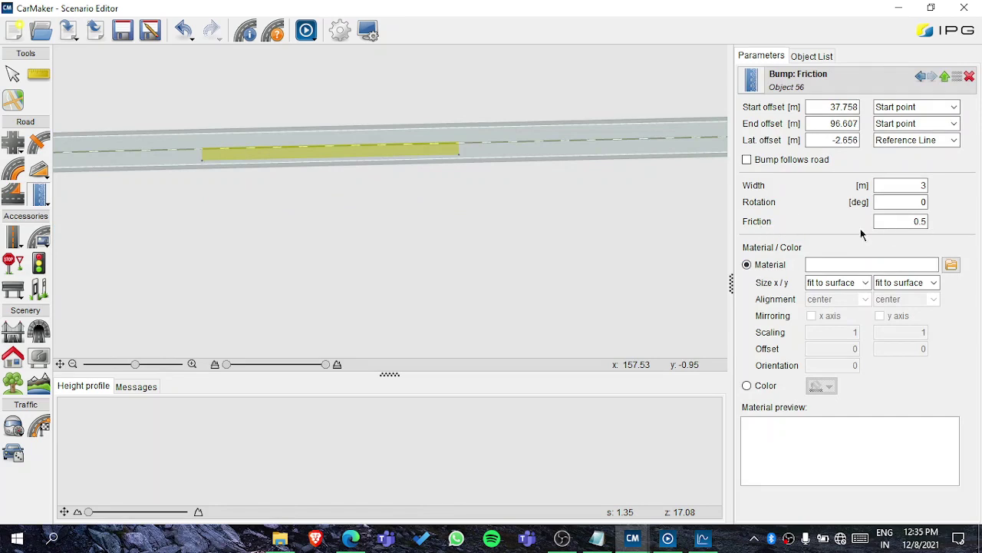
pyautogui.moveTo(906, 222); pyautogui.dragTo(947, 224)
pyautogui.moveTo(910, 185); pyautogui.dragTo(945, 185)
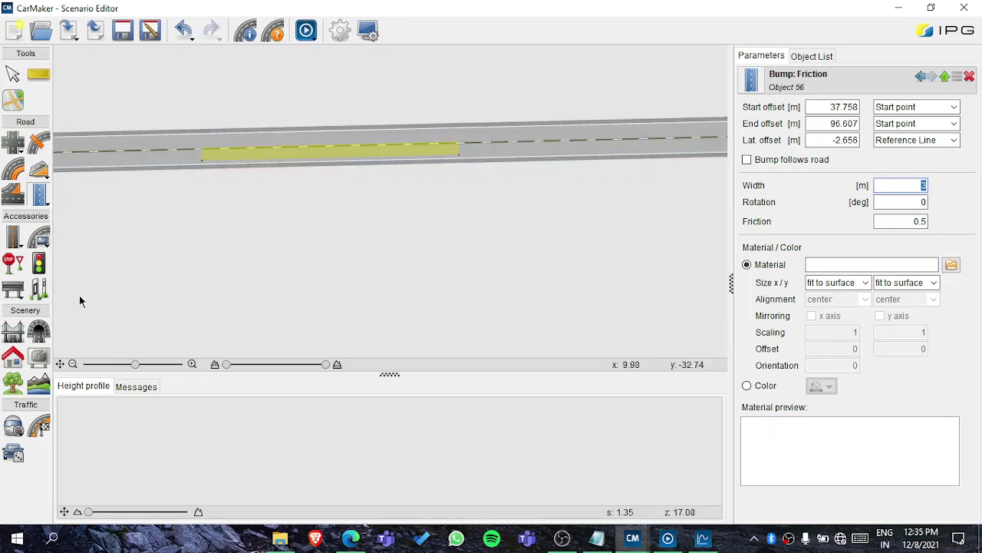
# - Place a beam bump in the lower lane about 119 m from the road's start, beyond the friction patch
pyautogui.click(46, 202)
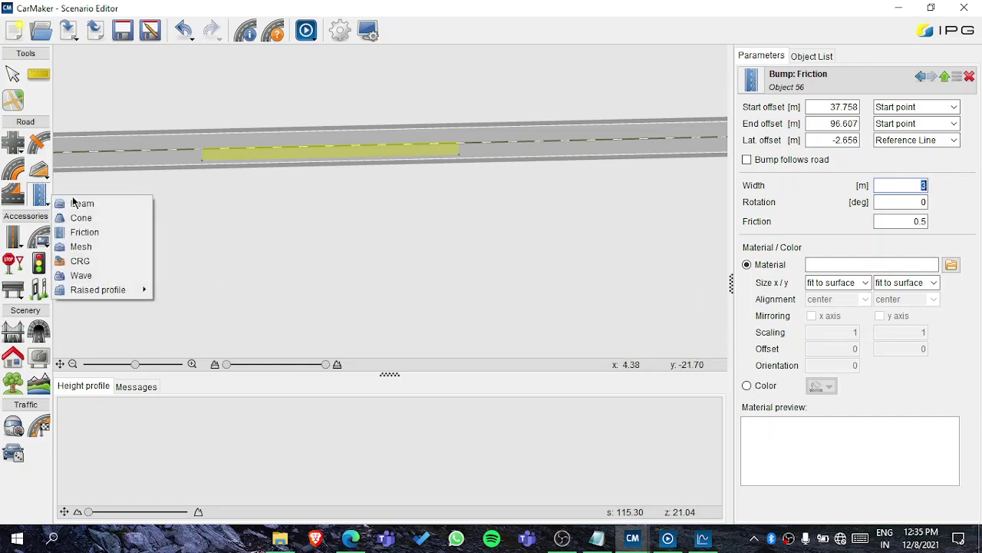
pyautogui.click(79, 205)
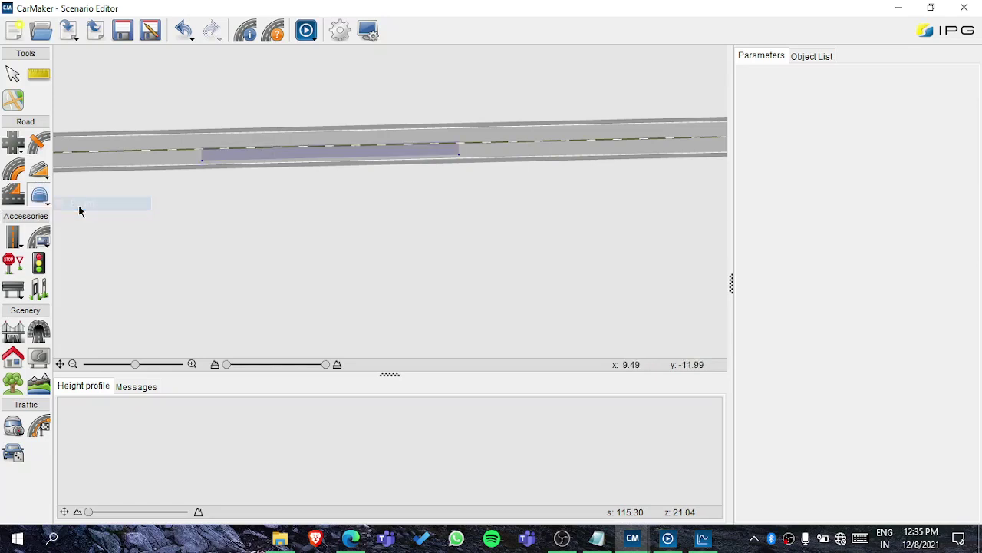
pyautogui.scroll(2, 504, 159)
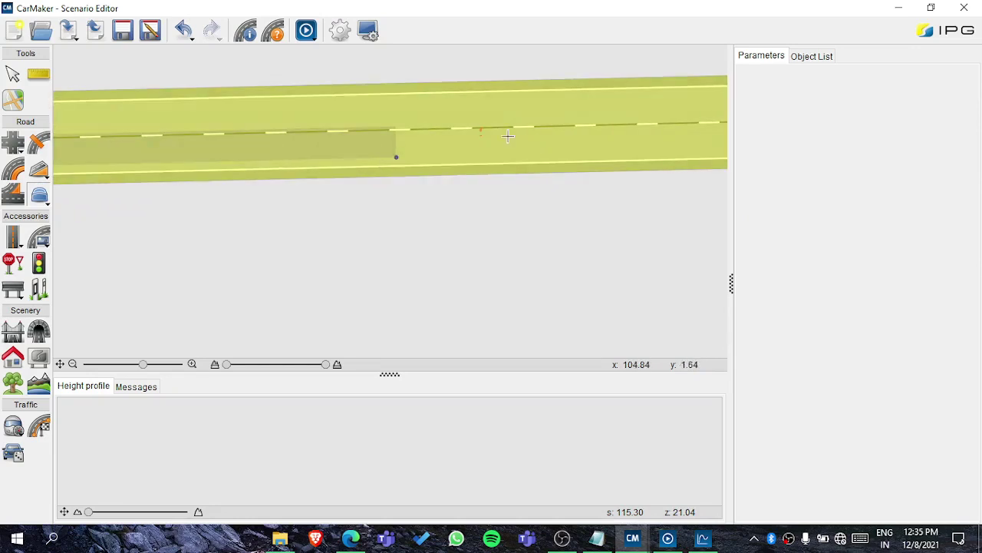
pyautogui.click(630, 150)
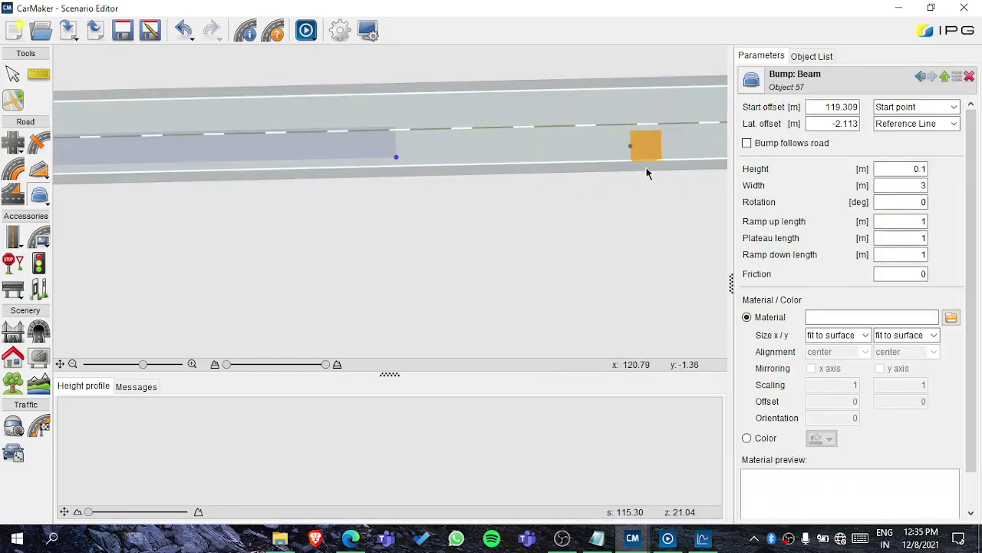
pyautogui.scroll(1, 646, 173)
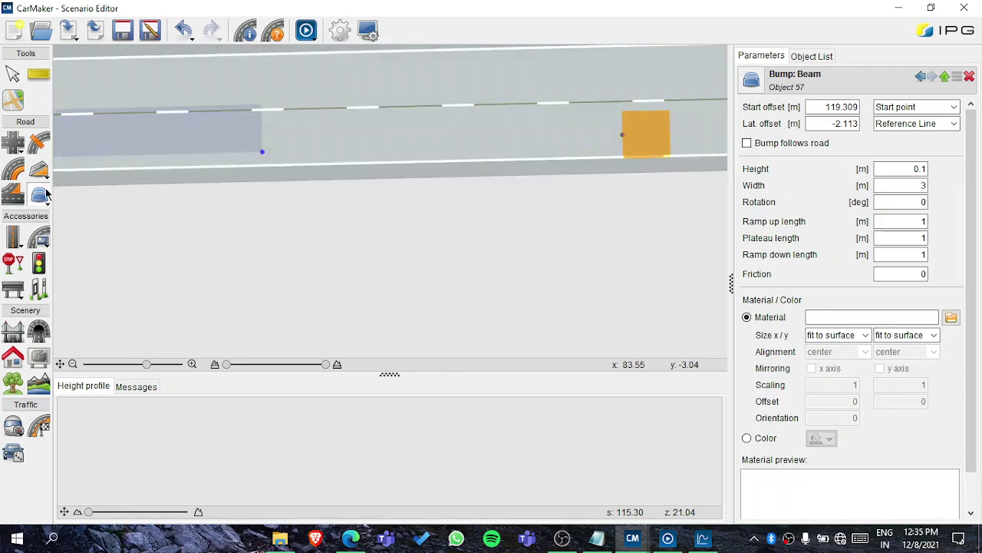
# - Add an elevation profile to the road with nodes about 129 m and 172 m from the start point, both at 0 m height
pyautogui.click(40, 169)
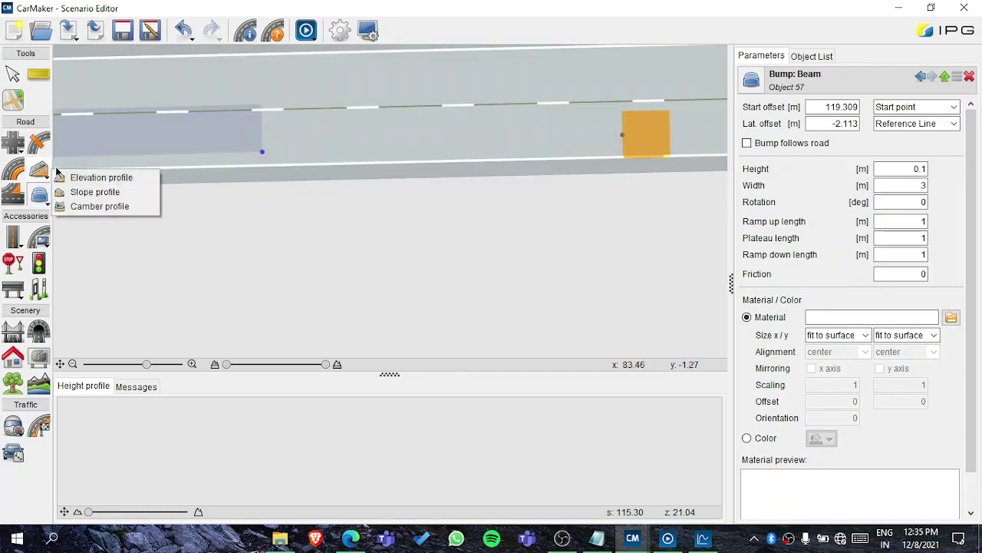
pyautogui.click(84, 176)
pyautogui.scroll(2, 282, 171)
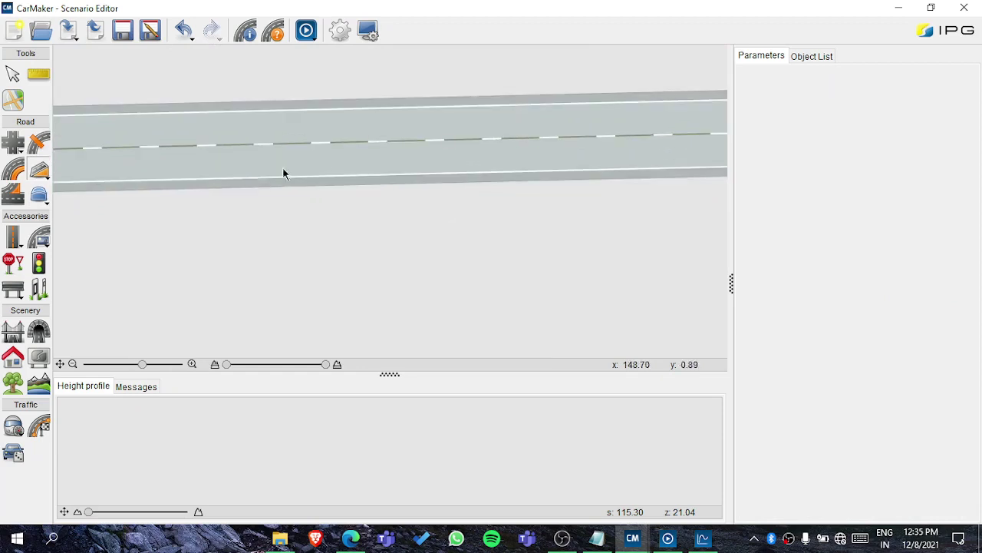
pyautogui.click(191, 156)
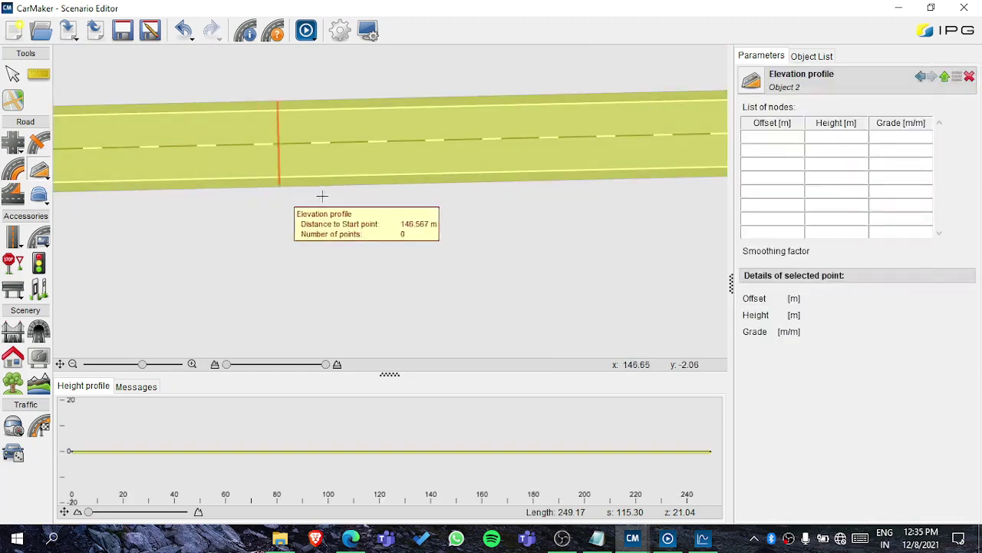
pyautogui.click(114, 147)
pyautogui.click(518, 137)
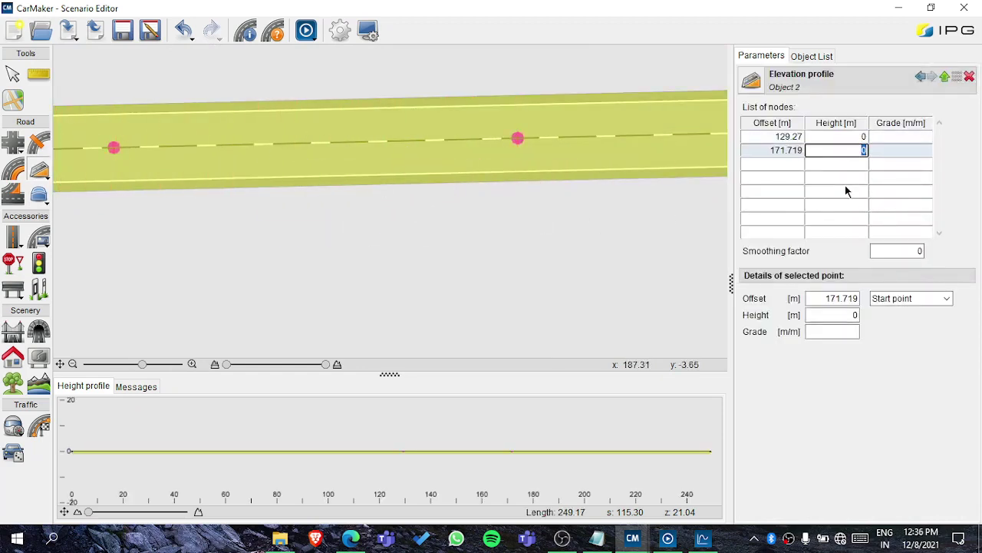
pyautogui.click(879, 152)
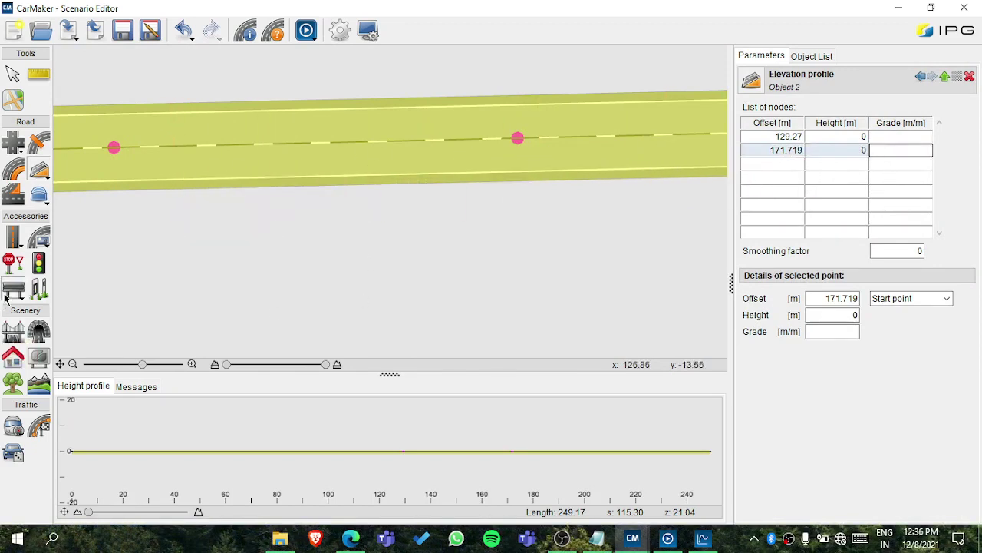
# - Place a tree strip beside the road's lower edge, from about 135 m to 152 m along it at a lateral offset of about -9.9 m
pyautogui.moveTo(7, 297)
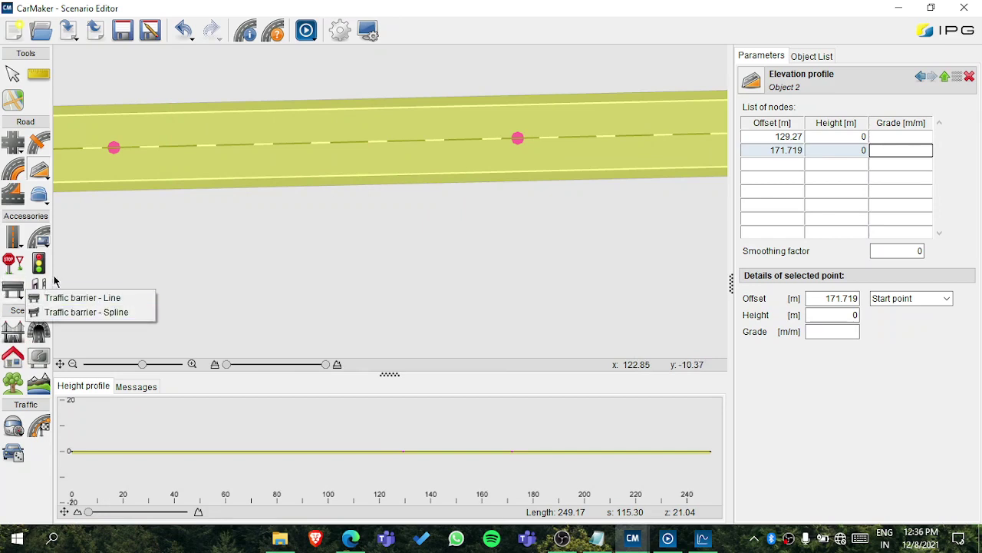
pyautogui.click(192, 230)
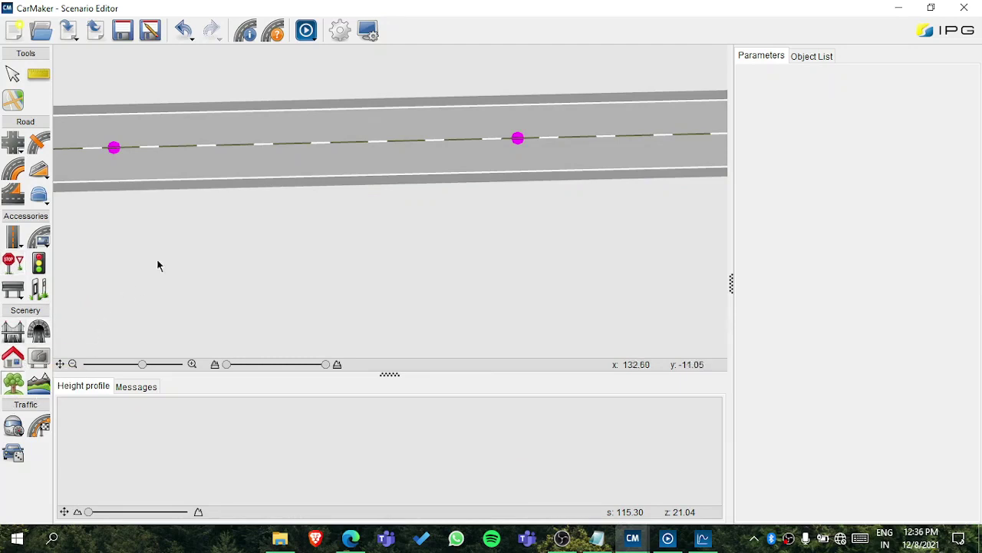
pyautogui.click(280, 181)
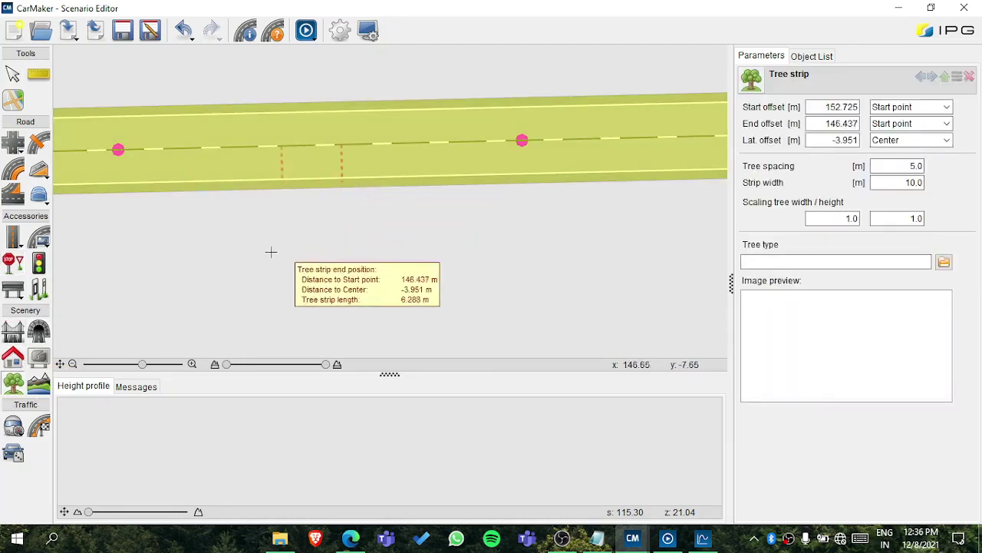
pyautogui.click(179, 202)
pyautogui.moveTo(219, 210); pyautogui.dragTo(228, 245)
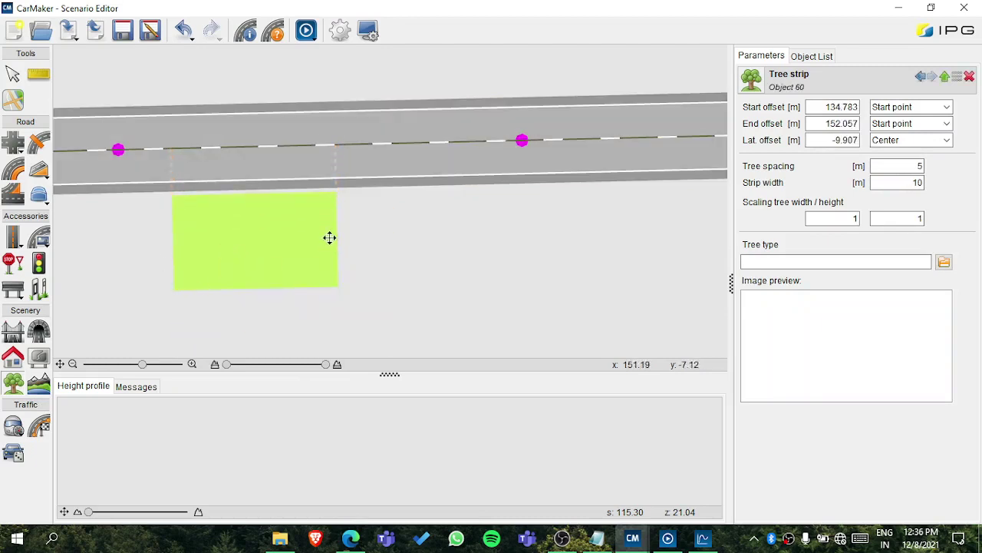
# - Generate a terrain around the road with a maximum height offset of 30 m
pyautogui.click(39, 390)
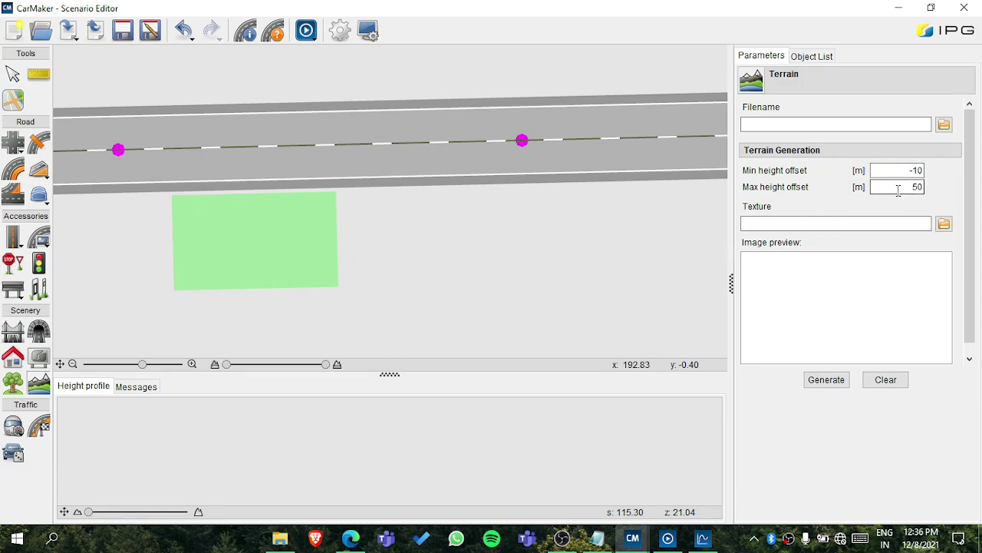
pyautogui.moveTo(898, 186); pyautogui.dragTo(961, 197)
pyautogui.write('30')
pyautogui.click(824, 379)
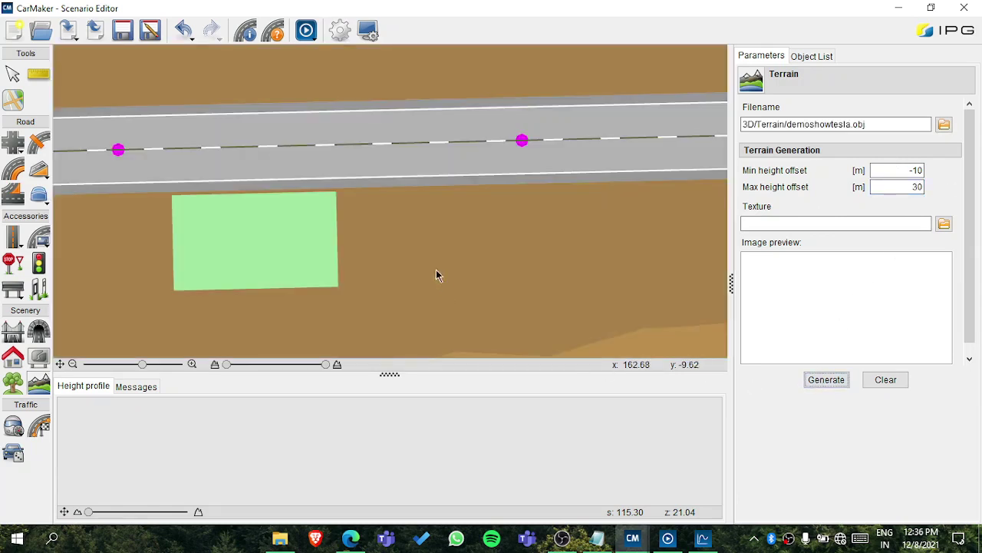
pyautogui.scroll(-3, 427, 254)
pyautogui.scroll(1, 427, 254)
pyautogui.scroll(-3, 428, 254)
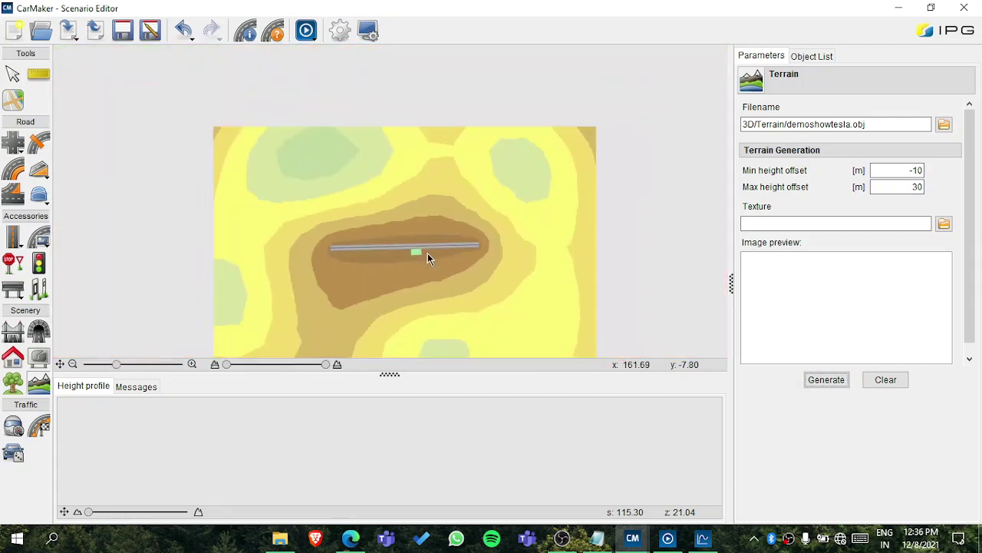
pyautogui.scroll(2, 427, 253)
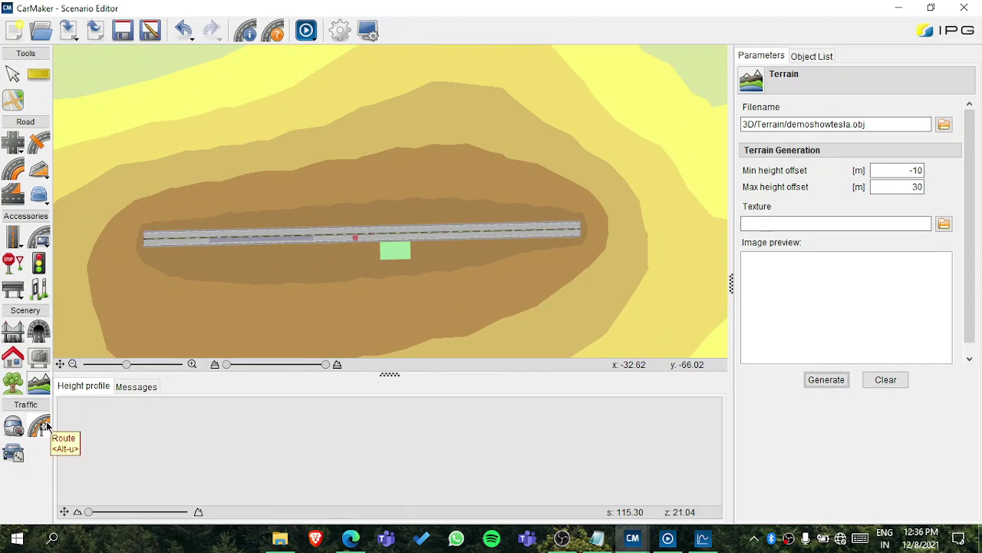
# - Define a route along the lower driving lane, starting at the beginning of the road
pyautogui.click(44, 426)
pyautogui.scroll(5, 146, 236)
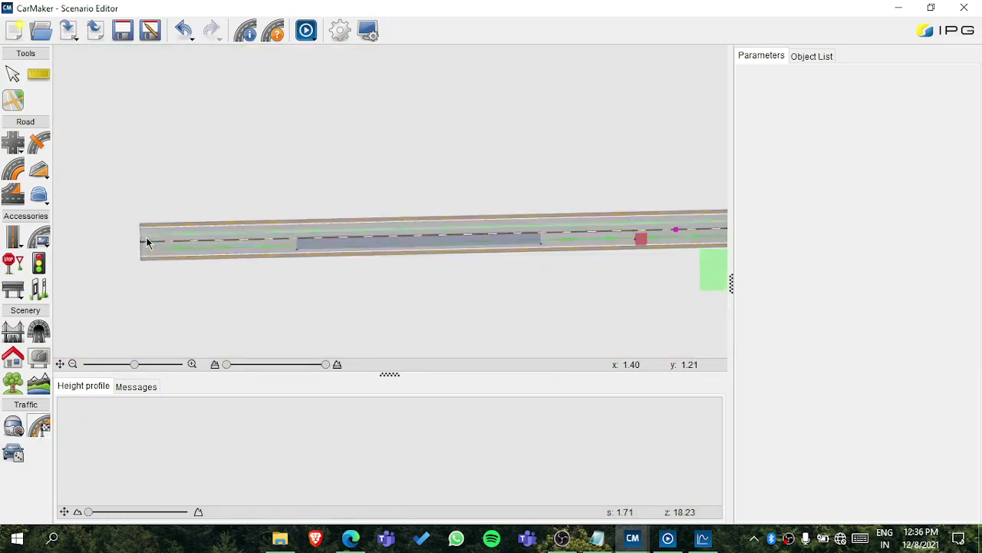
pyautogui.scroll(2, 173, 270)
pyautogui.scroll(3, 200, 261)
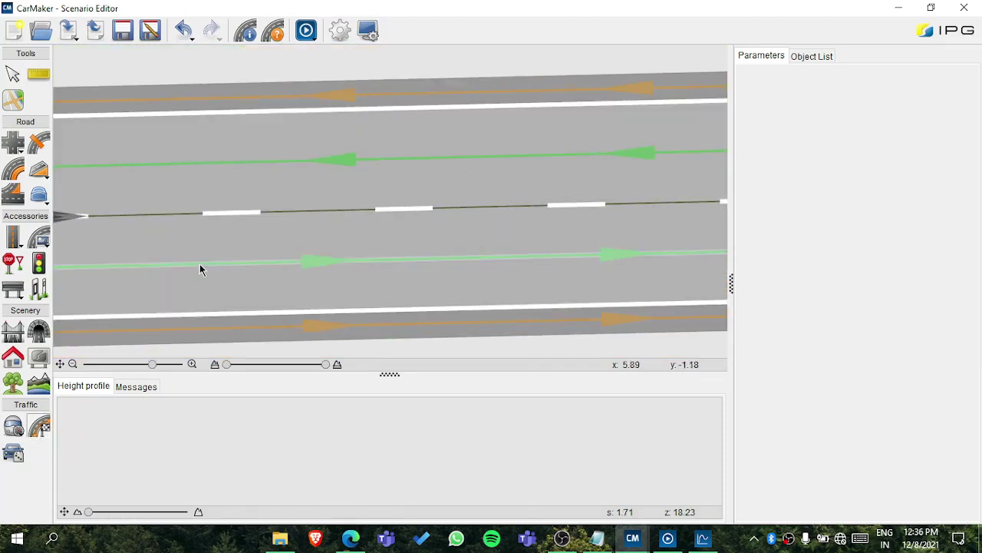
pyautogui.click(206, 269)
pyautogui.click(227, 262)
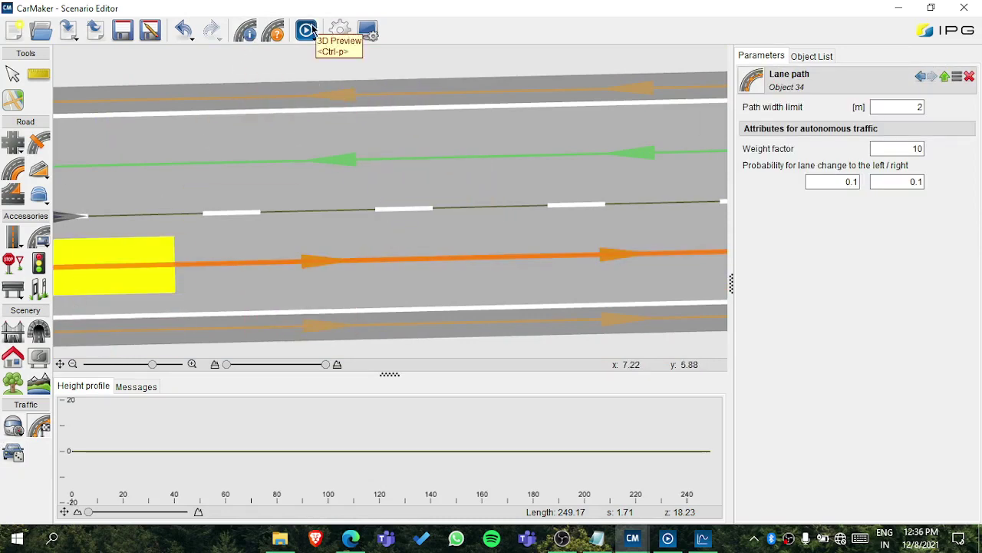
# - Open the 3D road preview and examine the friction patch, the beam bump and the tree strip along the road
pyautogui.click(306, 33)
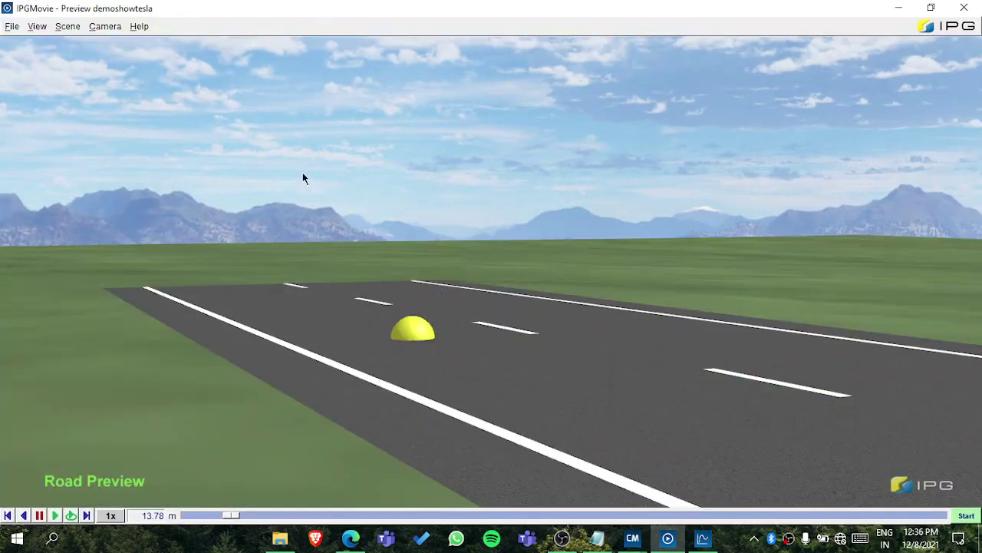
pyautogui.moveTo(402, 342); pyautogui.dragTo(471, 362)
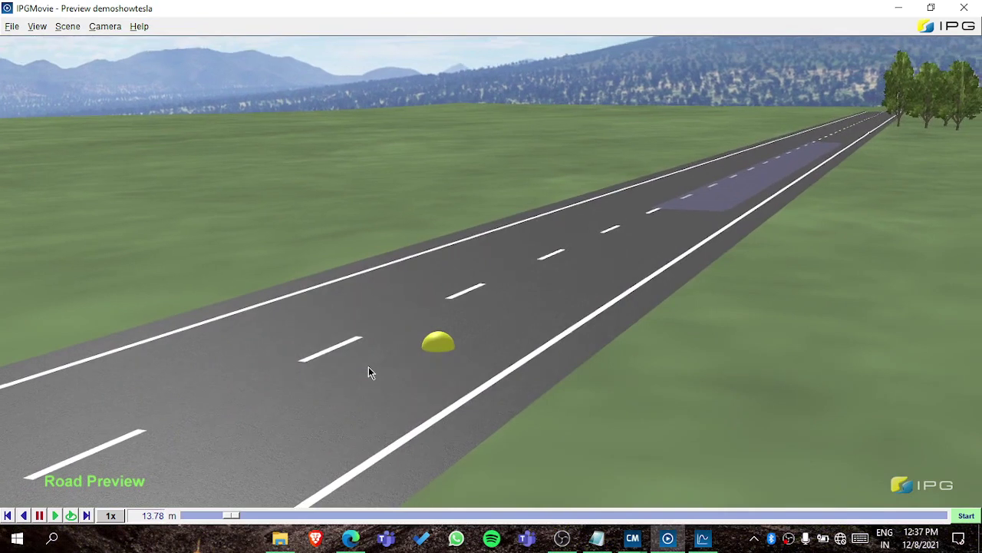
pyautogui.moveTo(351, 371); pyautogui.dragTo(469, 322)
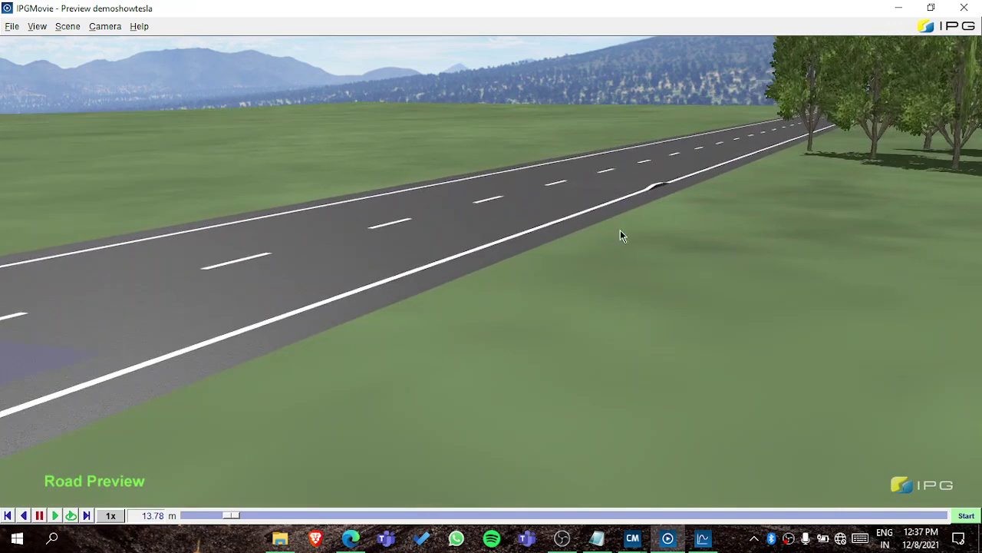
pyautogui.moveTo(630, 184); pyautogui.dragTo(647, 174)
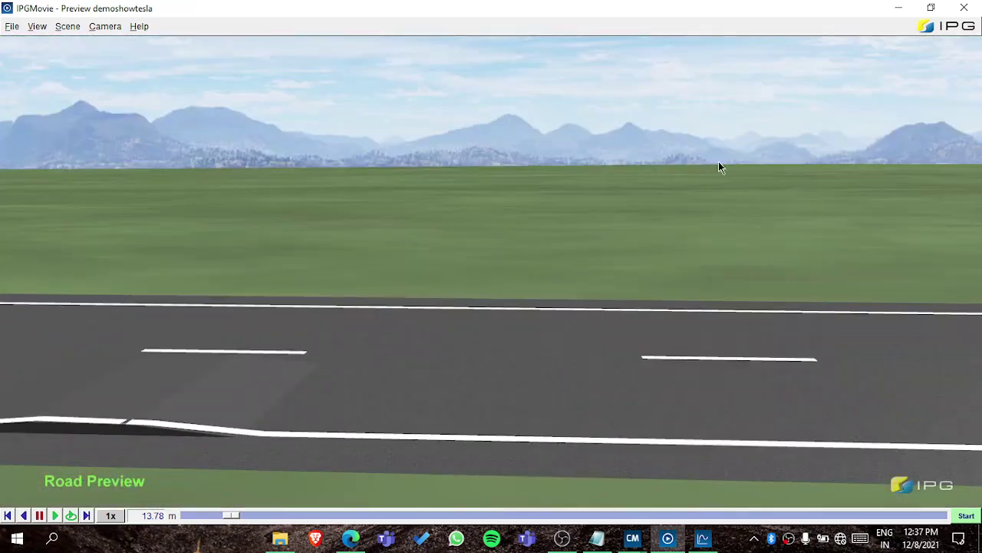
# - Review the browser for loading a vehicle geometry and the movie export settings of the road preview
pyautogui.click(13, 27)
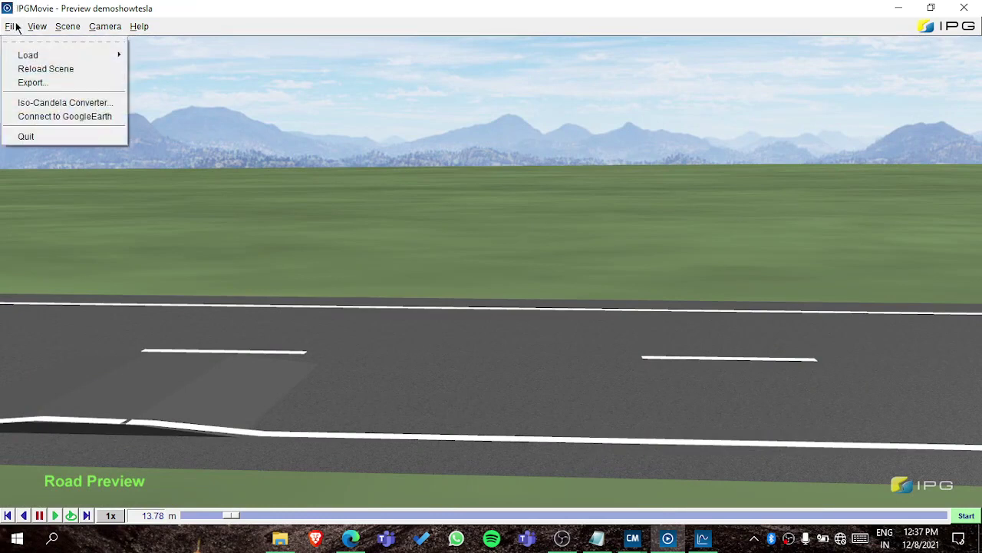
pyautogui.moveTo(31, 55)
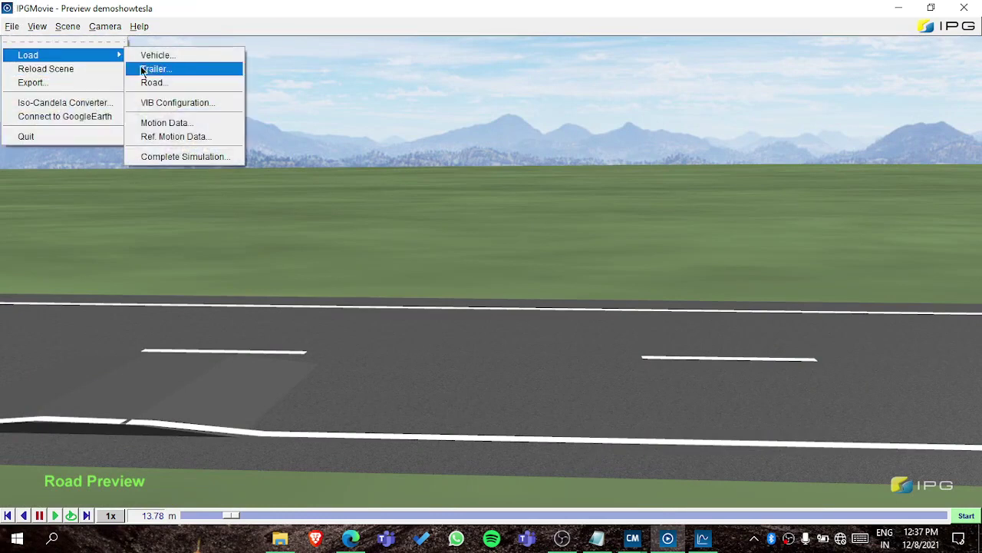
pyautogui.click(166, 61)
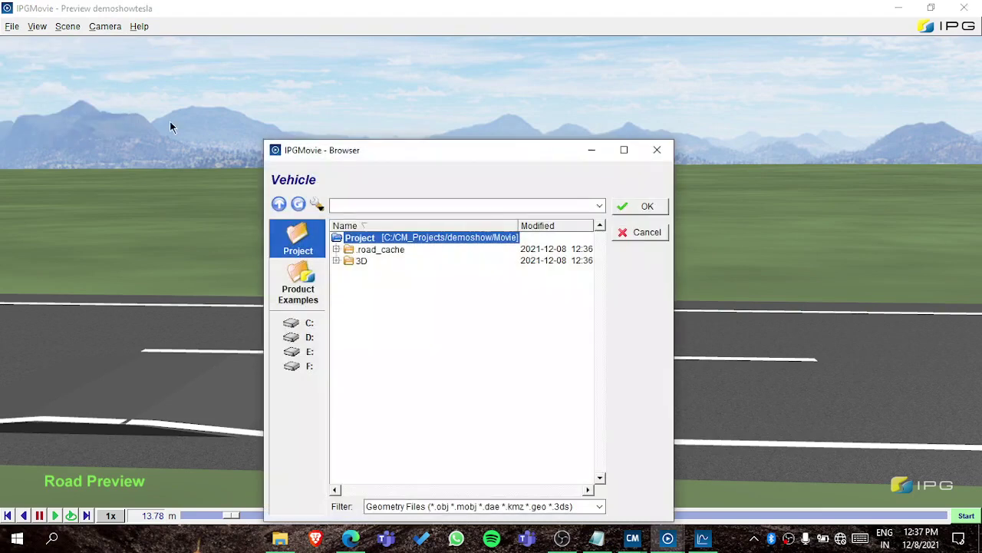
pyautogui.click(647, 232)
pyautogui.click(12, 26)
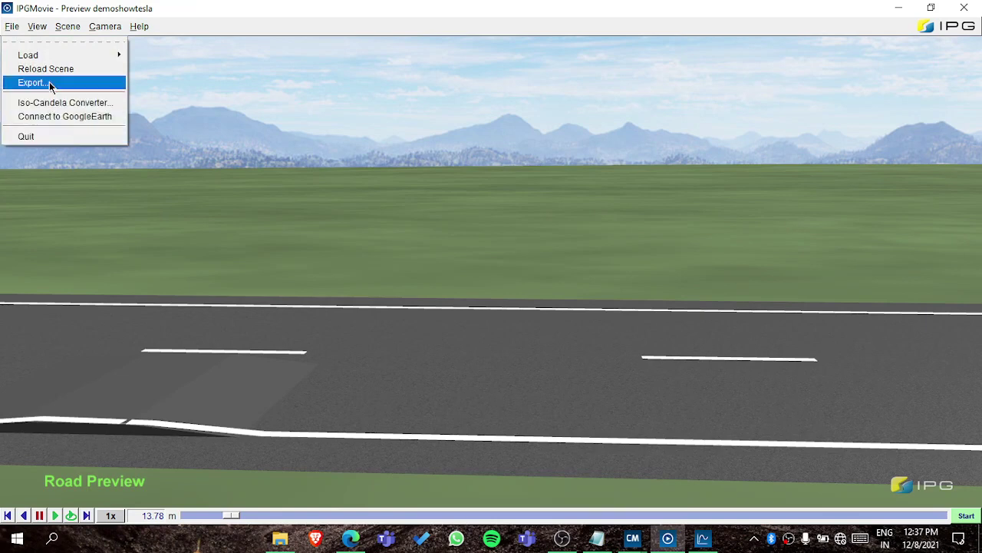
pyautogui.click(50, 81)
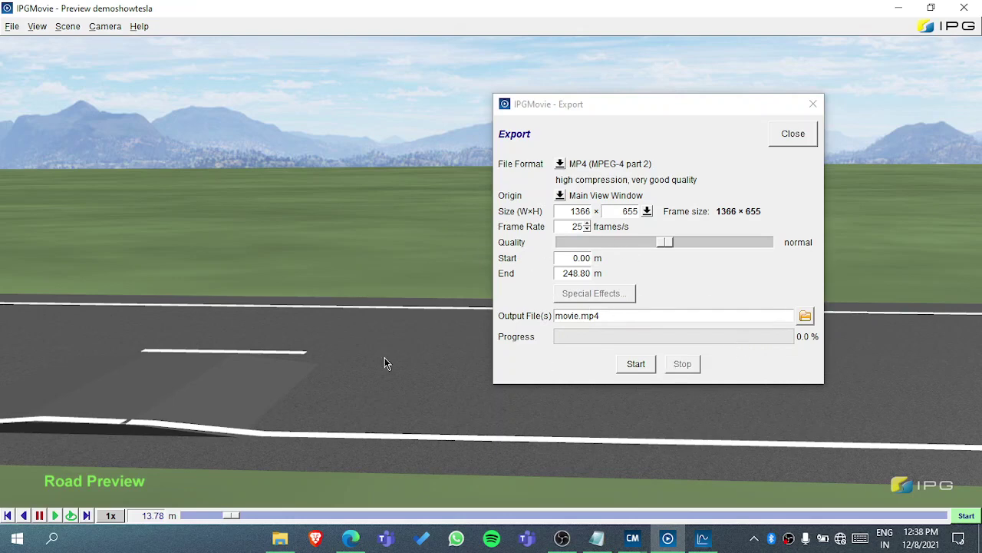
pyautogui.click(790, 136)
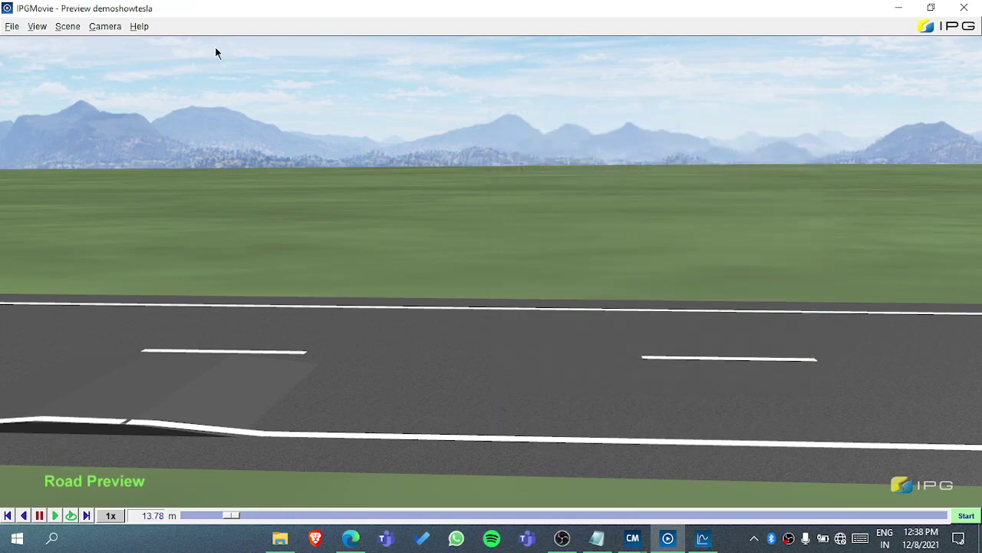
# - Review the road preview's rendering quality settings for reflections, road surfaces and shadows
pyautogui.click(37, 27)
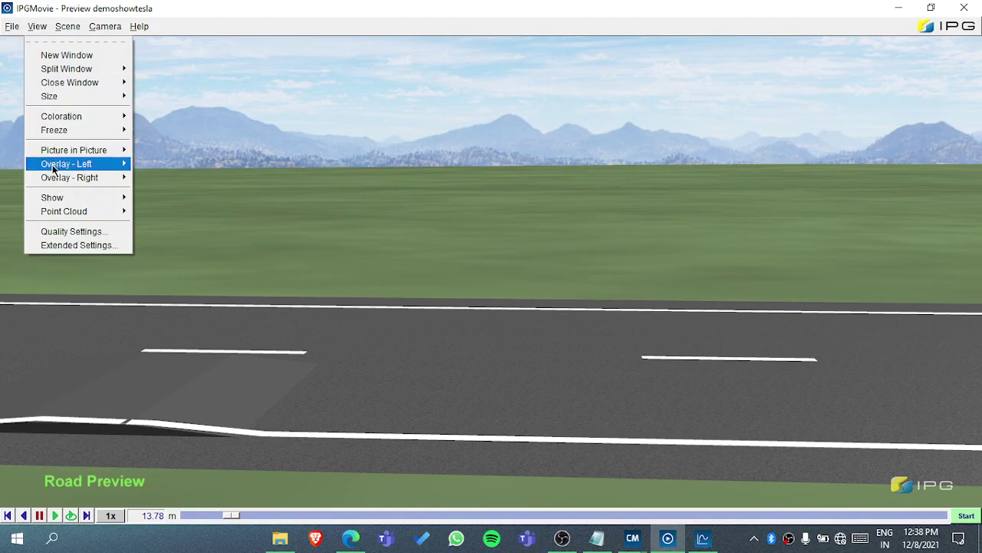
pyautogui.click(61, 232)
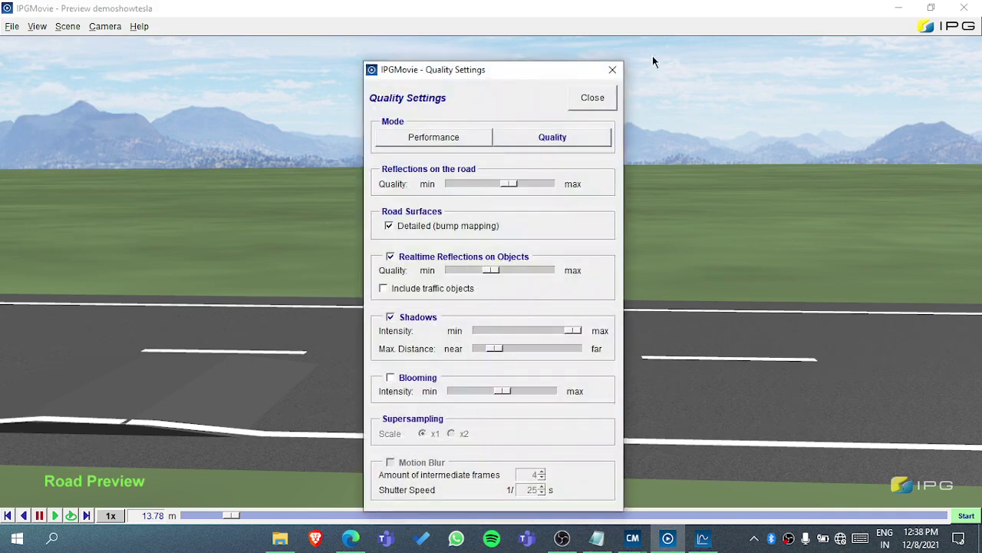
pyautogui.click(593, 98)
# - Show the Route View as the right overlay in the road preview
pyautogui.click(37, 26)
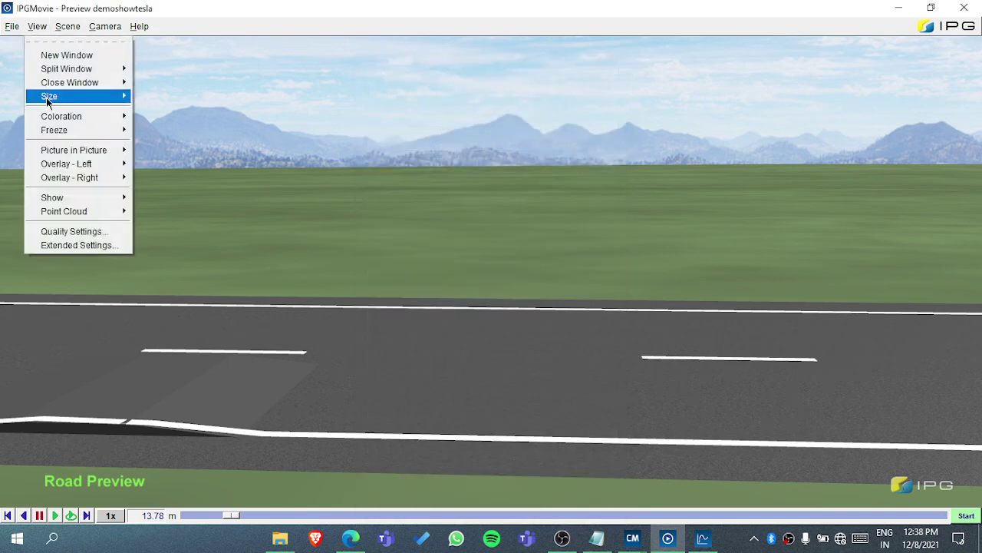
pyautogui.moveTo(83, 151)
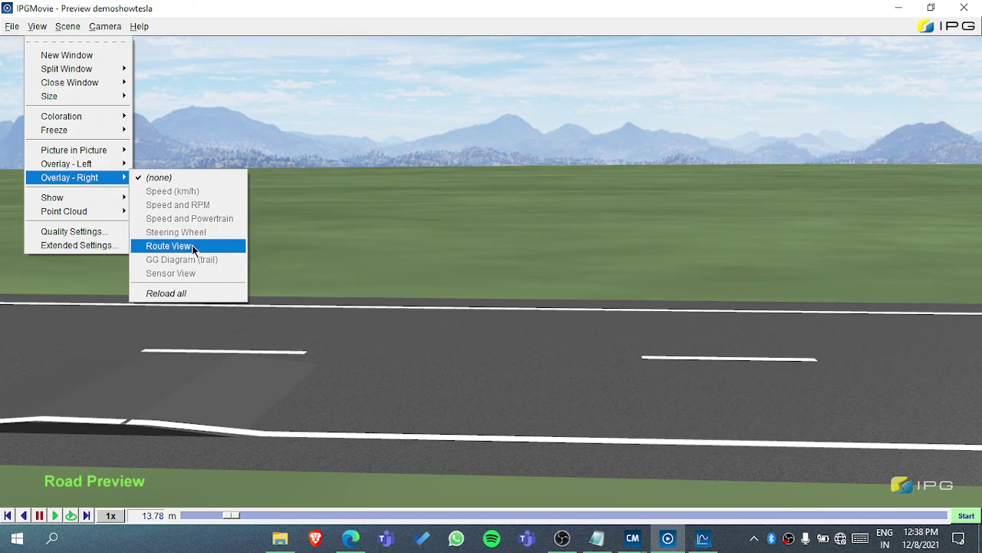
pyautogui.click(150, 249)
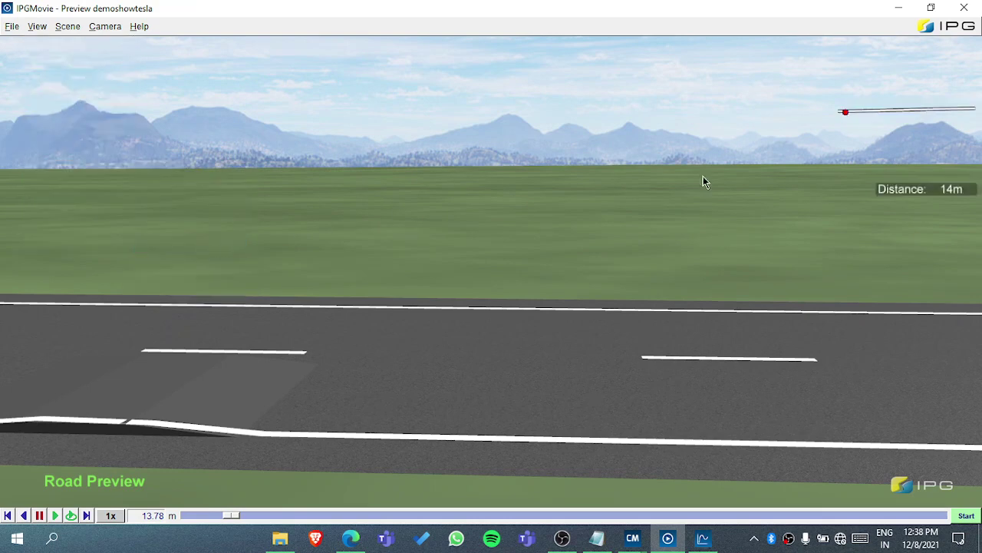
pyautogui.click(34, 27)
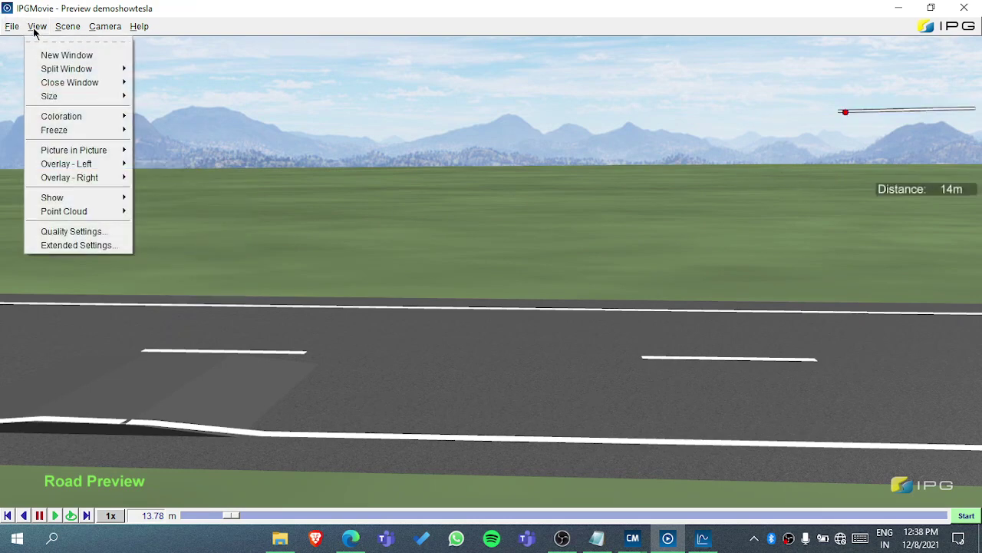
pyautogui.moveTo(59, 115)
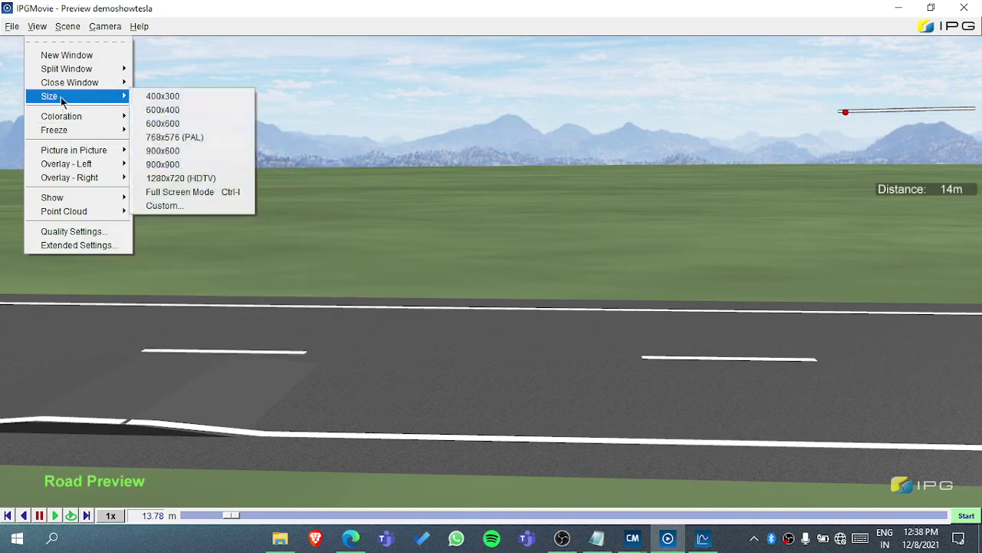
pyautogui.moveTo(67, 27)
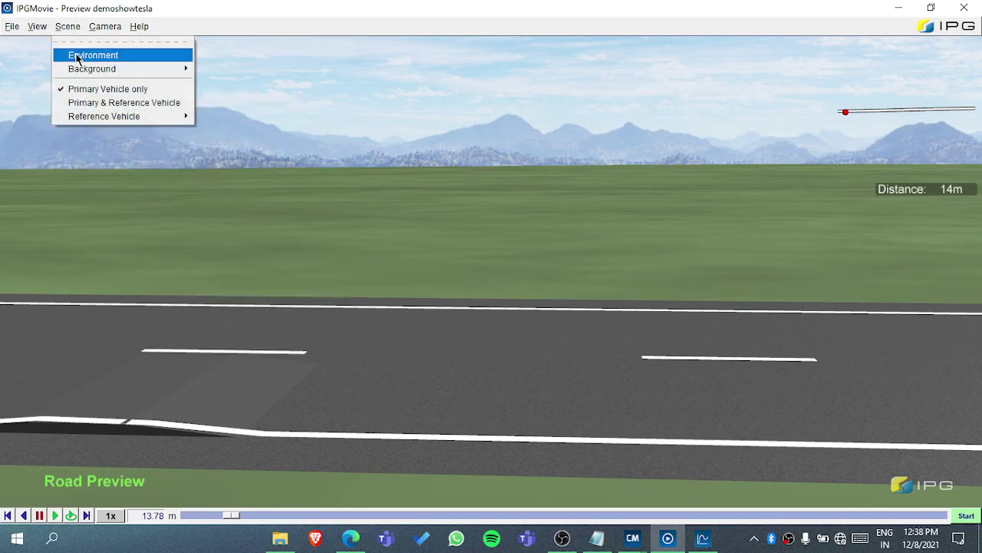
pyautogui.click(140, 26)
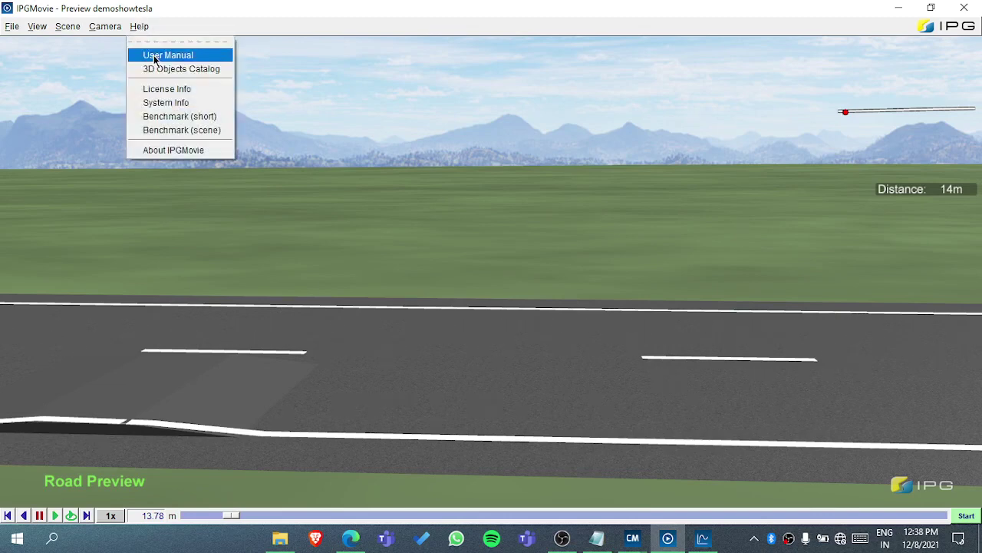
pyautogui.click(105, 26)
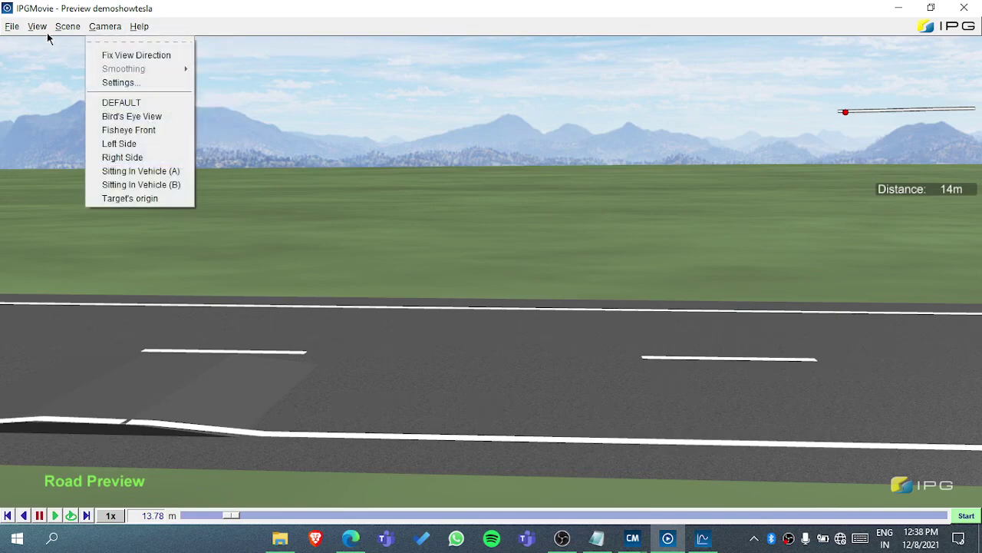
# - Set the scene background of the road preview to Rocks and look along the road
pyautogui.moveTo(75, 31)
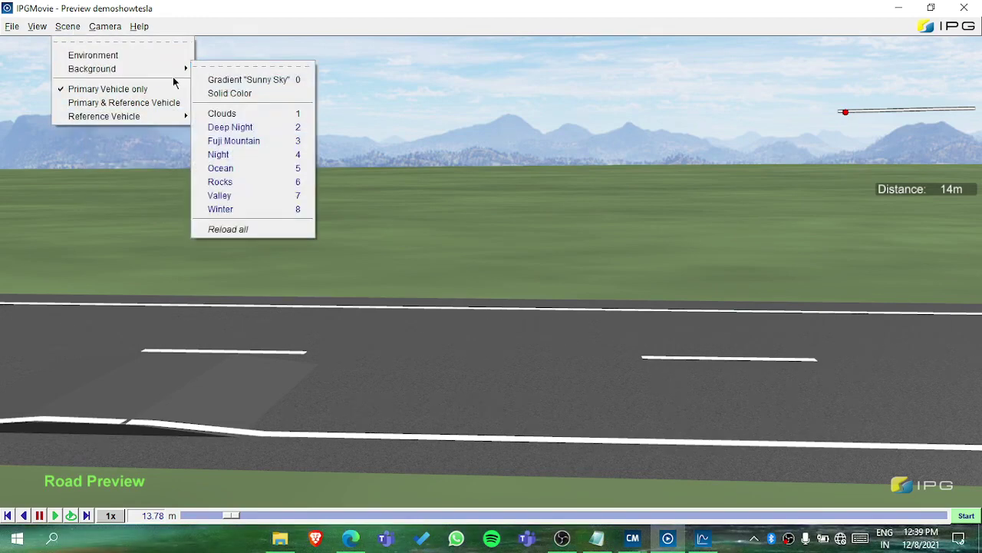
pyautogui.moveTo(185, 69)
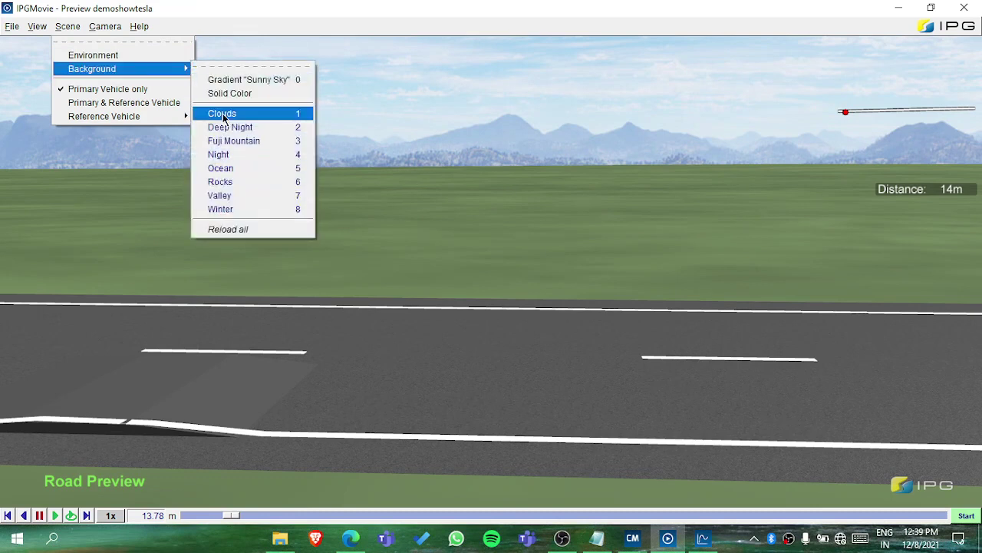
pyautogui.click(231, 181)
pyautogui.moveTo(223, 184); pyautogui.dragTo(399, 221)
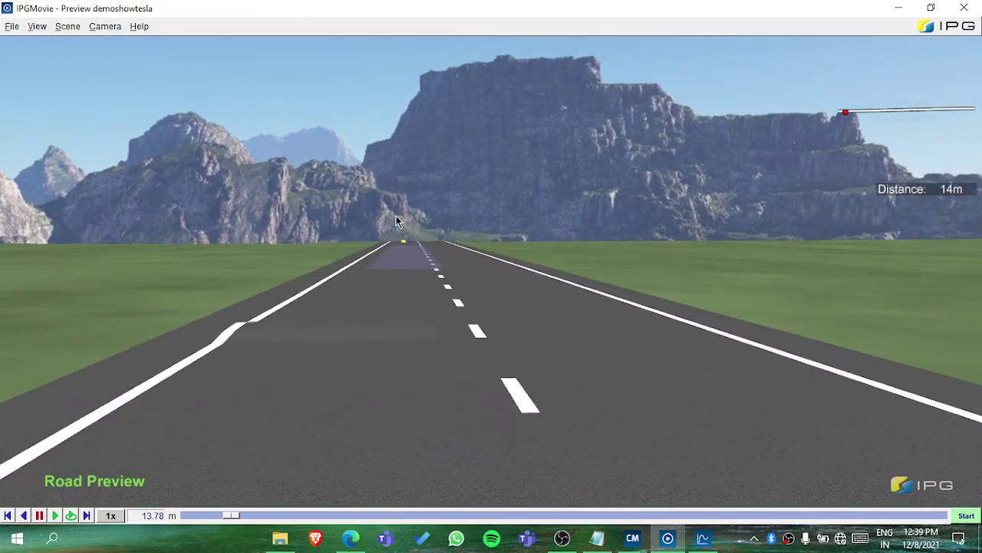
# - Preview the road from the Sitting In Vehicle (A) camera and return to the DEFAULT camera
pyautogui.click(98, 33)
pyautogui.moveTo(76, 36)
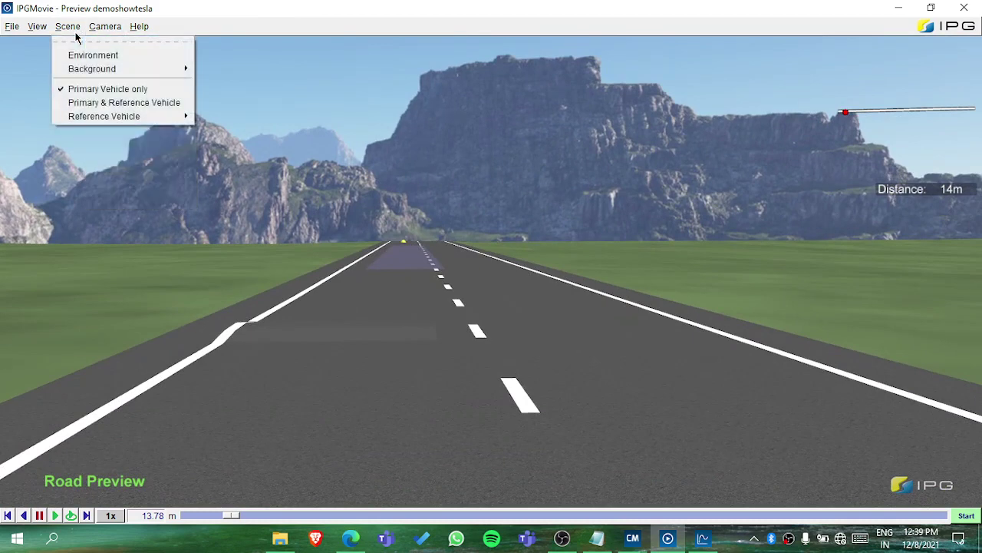
pyautogui.moveTo(109, 38)
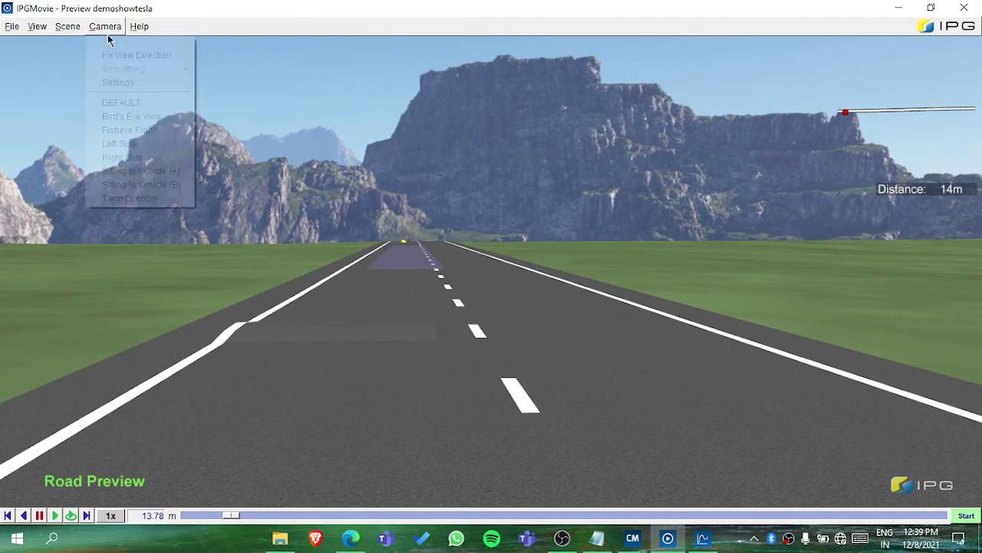
pyautogui.click(127, 170)
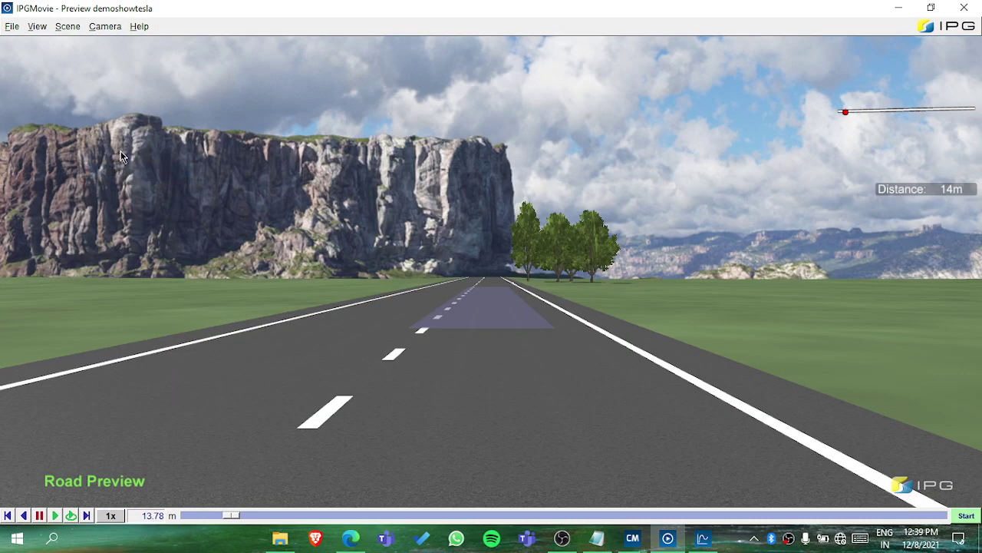
pyautogui.click(107, 27)
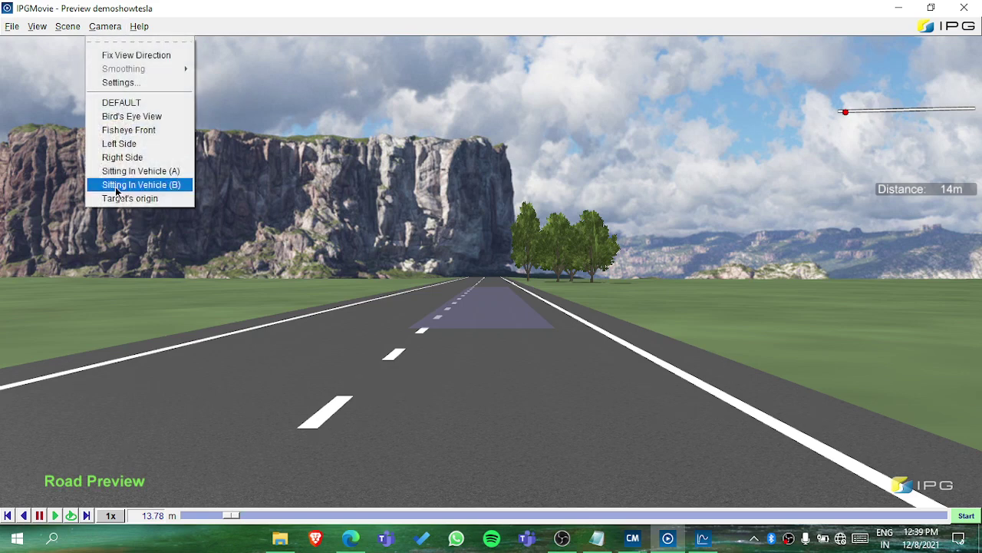
pyautogui.click(106, 103)
pyautogui.rightClick(447, 270)
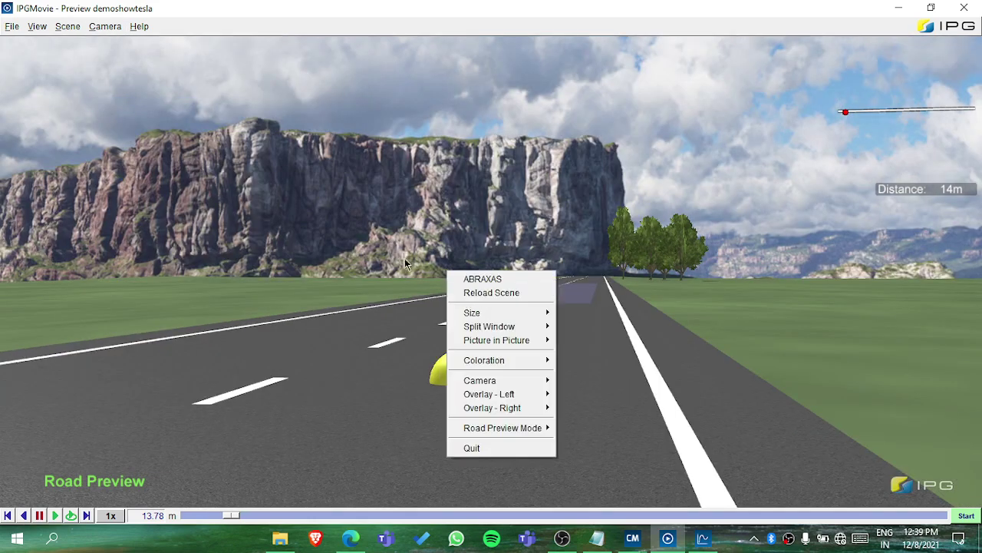
pyautogui.rightClick(349, 237)
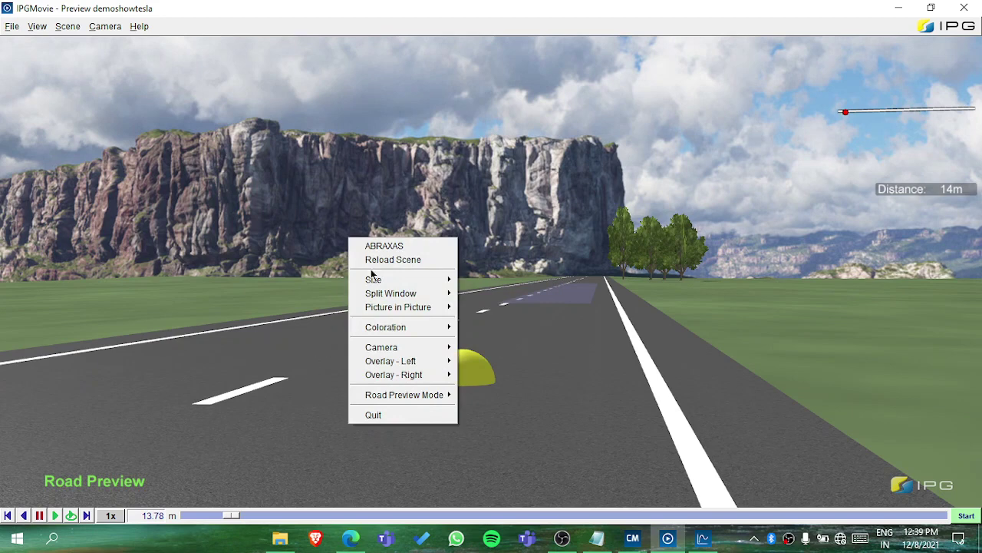
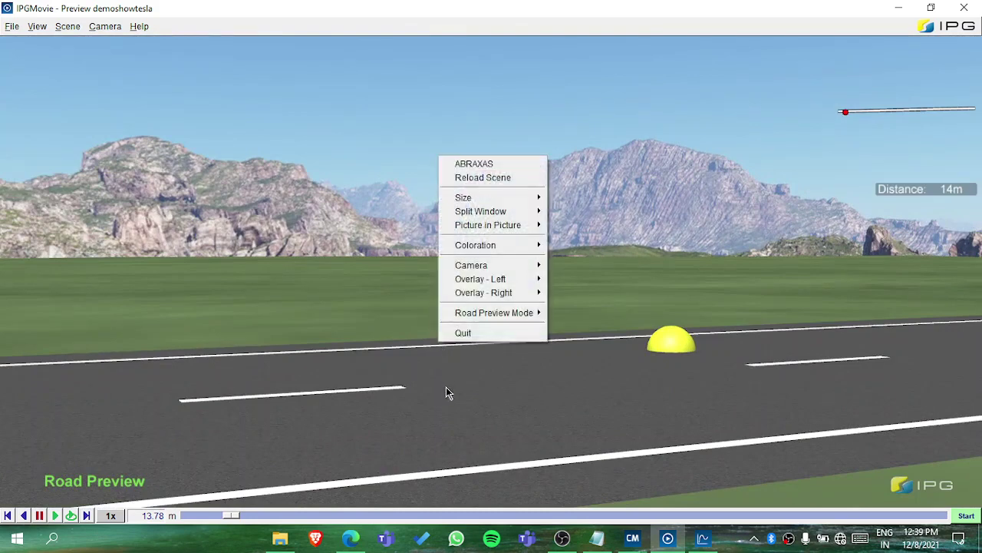
pyautogui.click(360, 236)
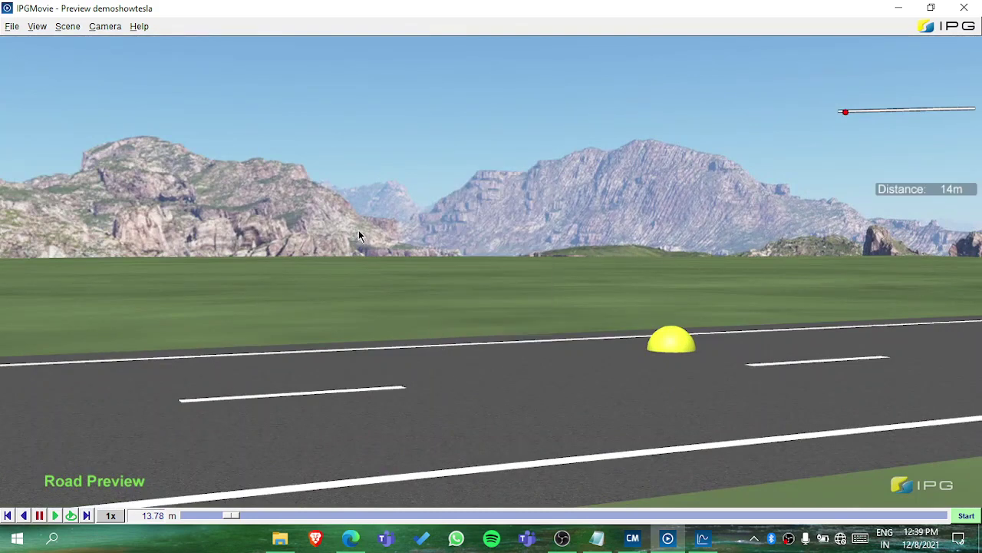
# - Minimise the road preview and the Scenario Editor, and start the demoshowtesla simulation from the CarMaker main window
pyautogui.click(899, 8)
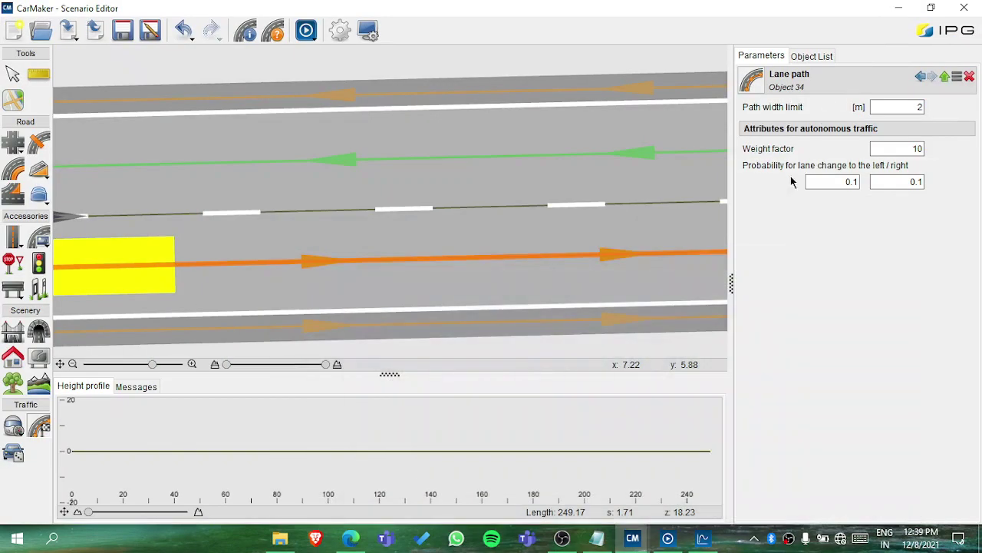
pyautogui.click(906, 9)
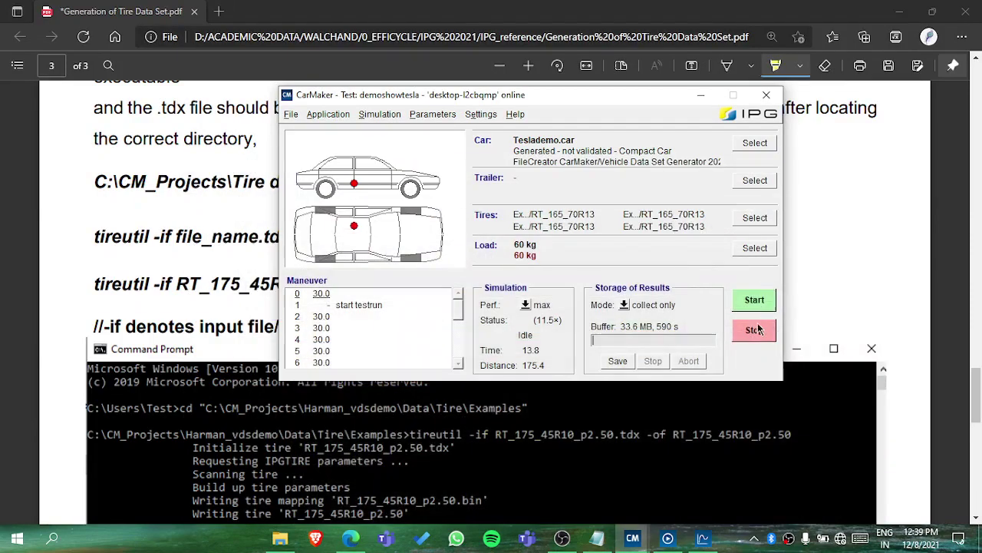
pyautogui.click(755, 301)
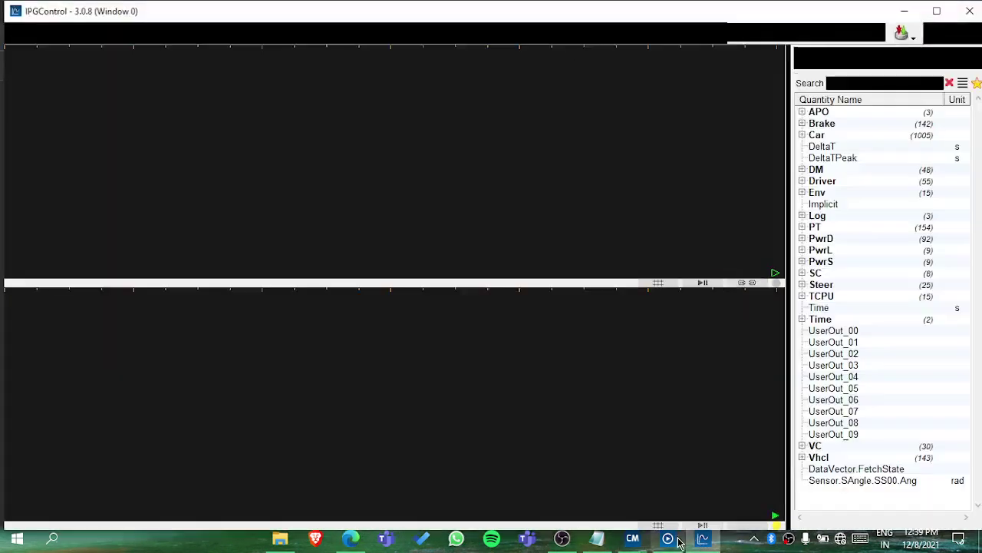
# - Return to the CarMaker main window, cancel saving the MBS suspension data set, and try to run the demoshowtesla simulation again
pyautogui.click(675, 539)
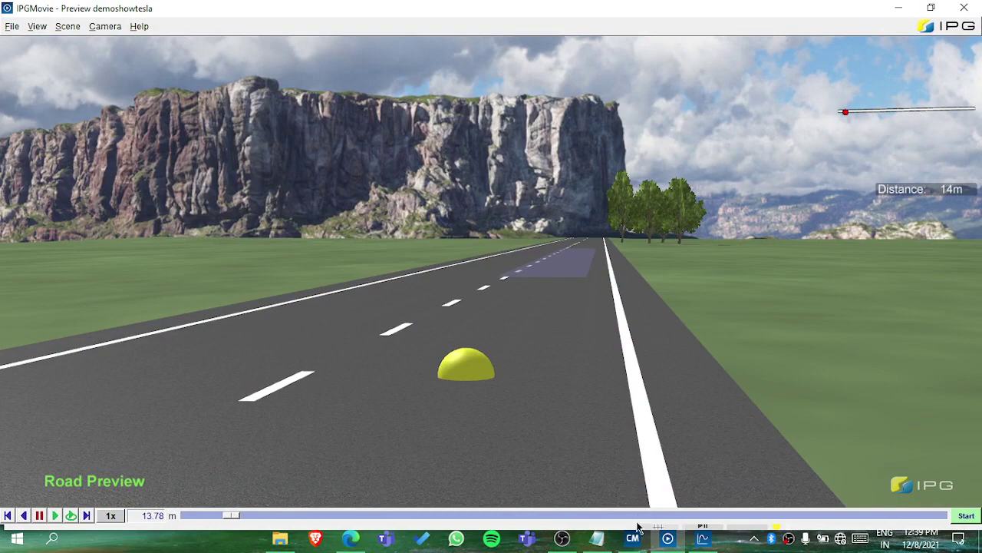
pyautogui.click(604, 539)
pyautogui.click(240, 481)
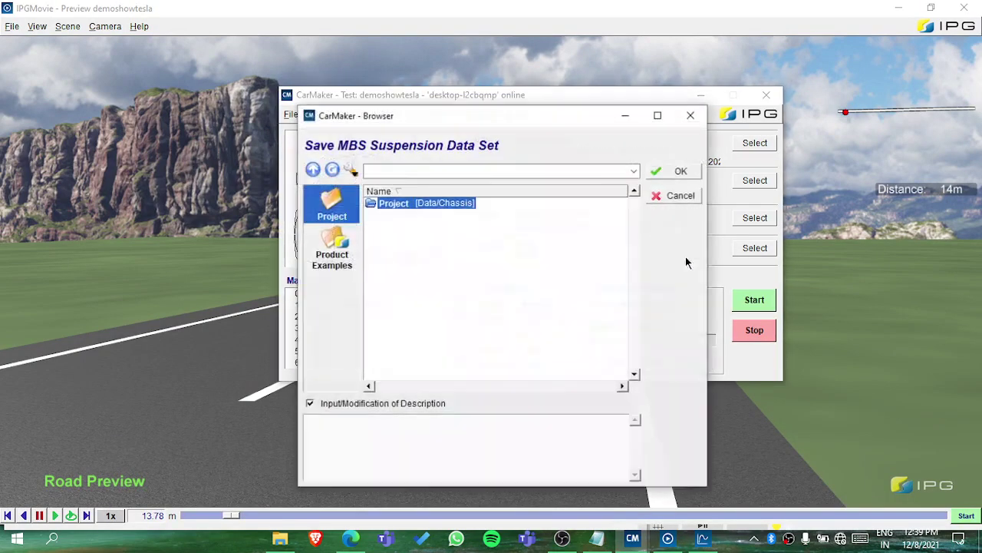
pyautogui.click(680, 196)
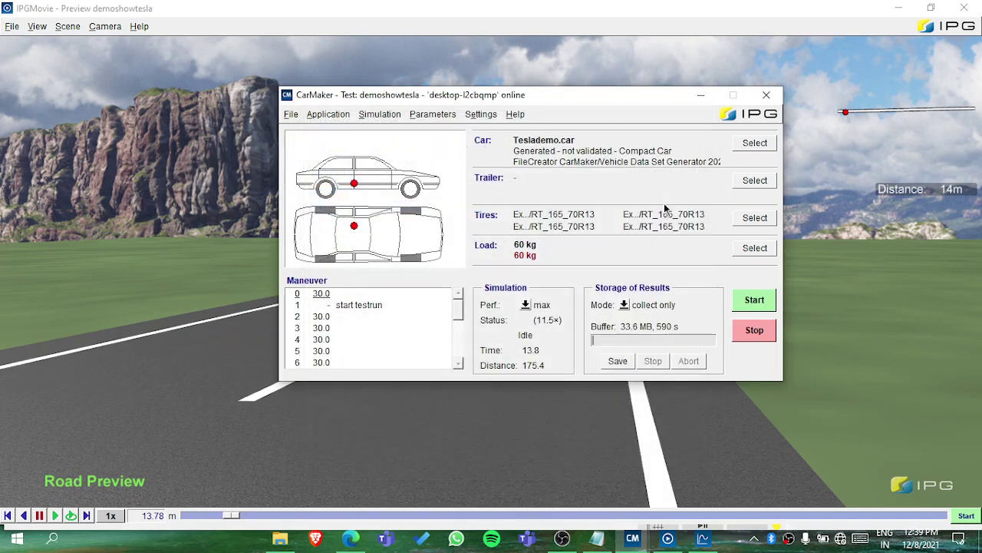
pyautogui.click(755, 300)
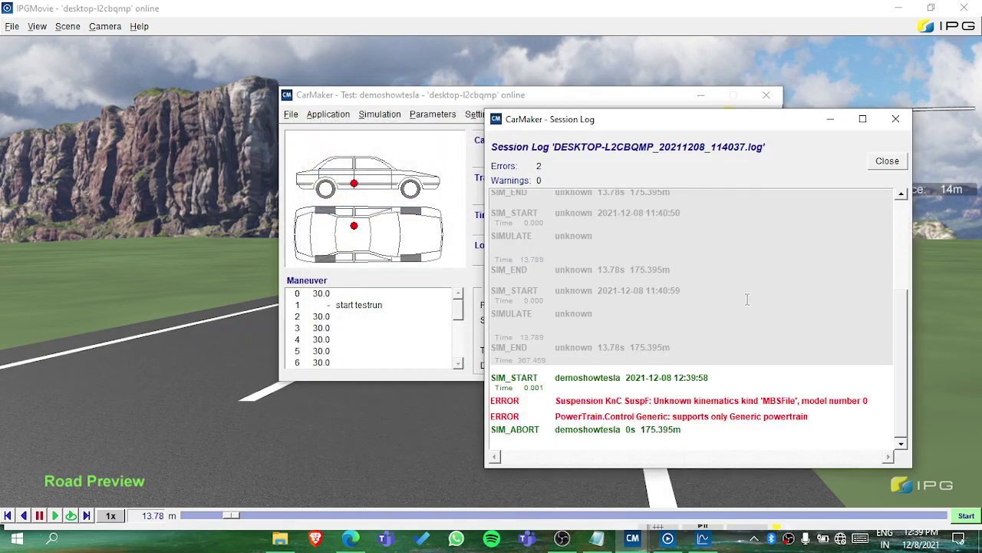
pyautogui.click(887, 161)
# - Select TeslaS.car as the car, discarding the unsaved vehicle data, and try to run the demoshowtesla simulation with it
pyautogui.click(755, 143)
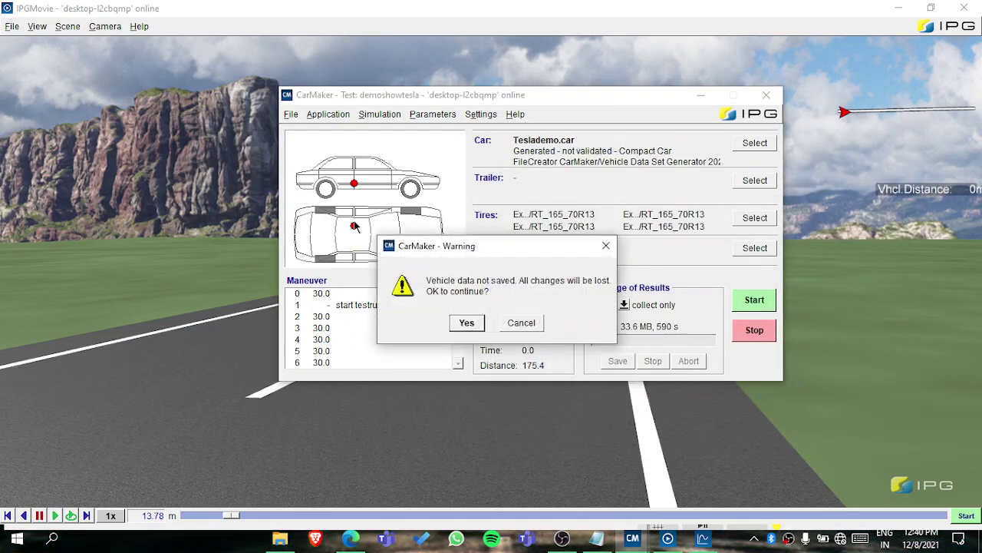
pyautogui.click(467, 323)
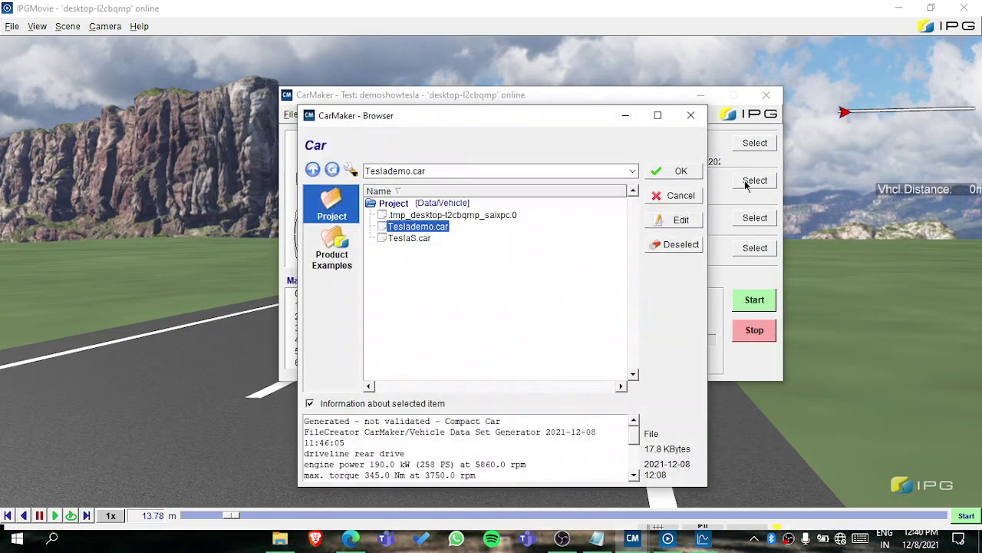
pyautogui.click(415, 238)
pyautogui.click(682, 175)
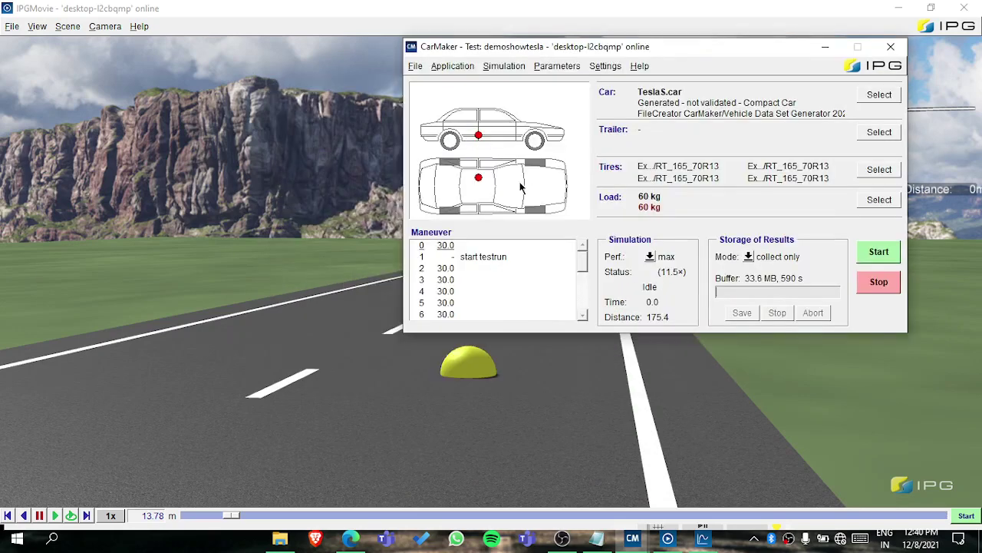
pyautogui.click(881, 256)
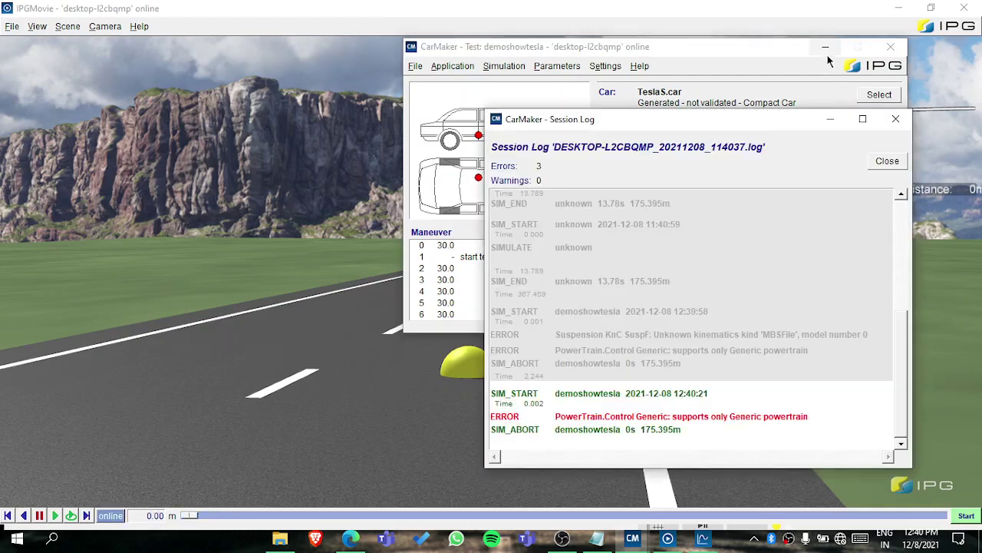
pyautogui.click(886, 161)
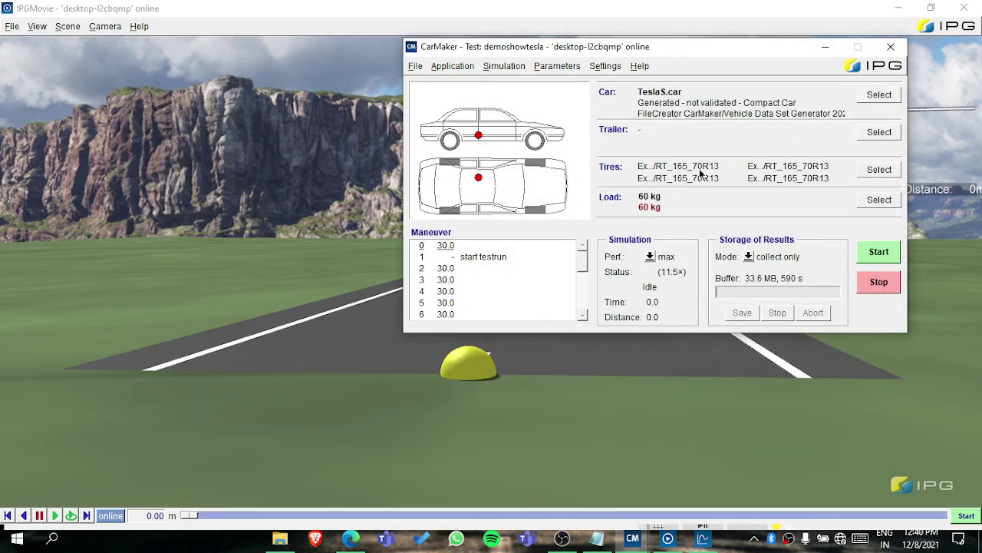
# - Set the test run's car to the product example Examples/Demo_Tesla_S
pyautogui.click(879, 93)
pyautogui.click(331, 246)
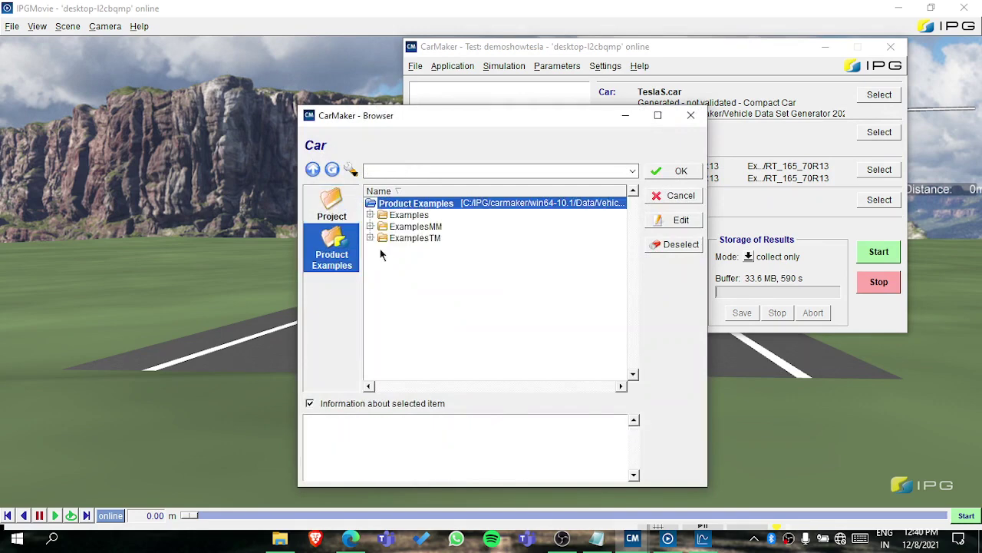
pyautogui.doubleClick(378, 218)
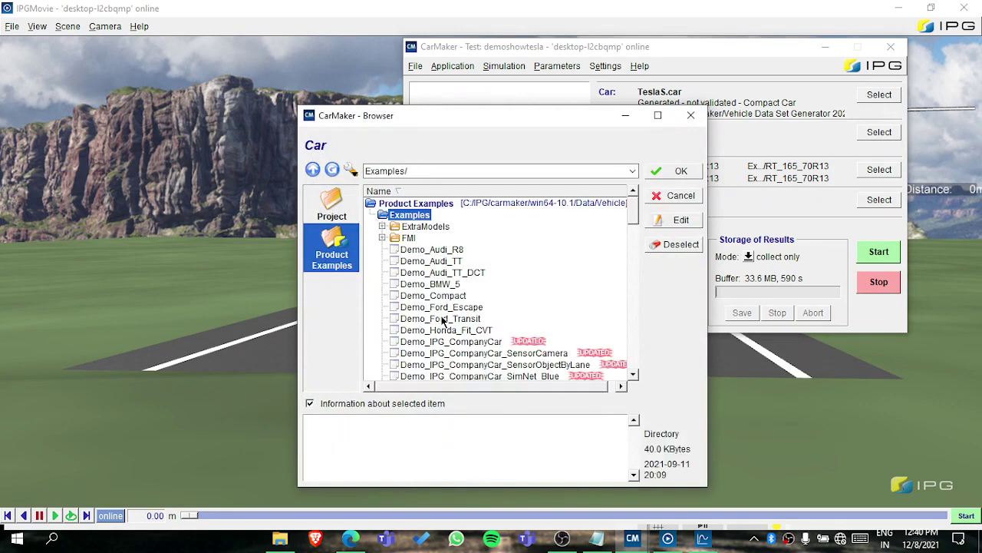
pyautogui.scroll(-20, 442, 321)
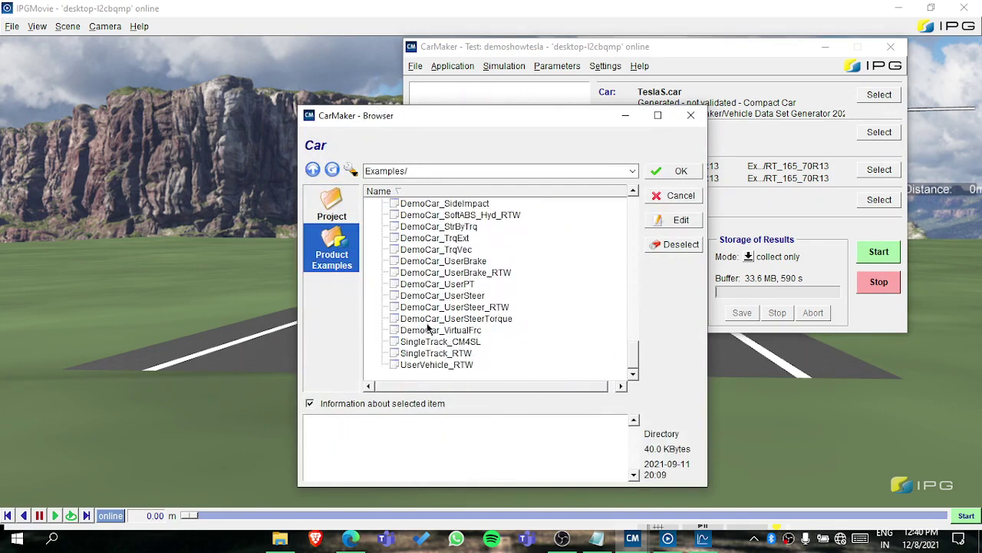
pyautogui.scroll(10, 438, 281)
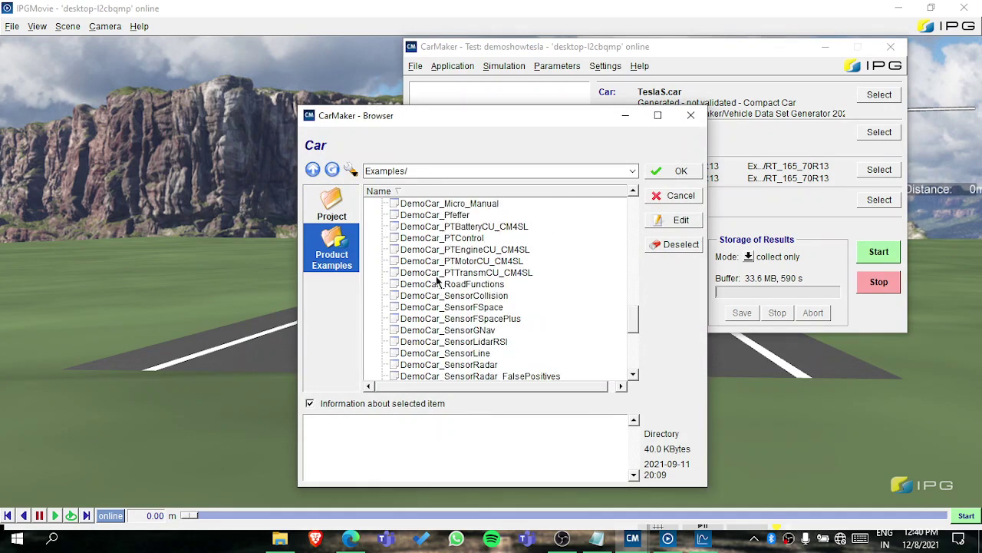
pyautogui.scroll(-10, 437, 280)
pyautogui.scroll(15, 457, 263)
pyautogui.scroll(1, 456, 263)
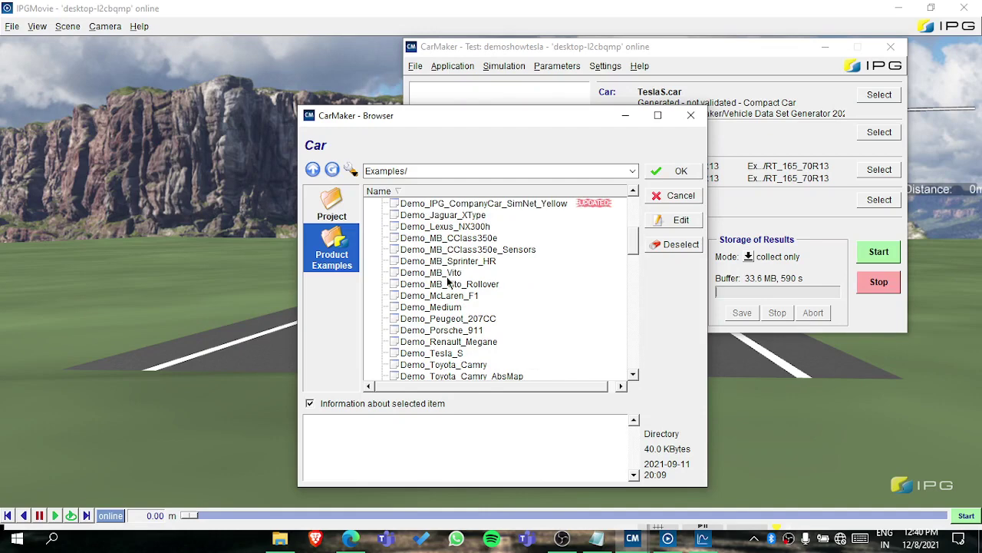
pyautogui.click(456, 355)
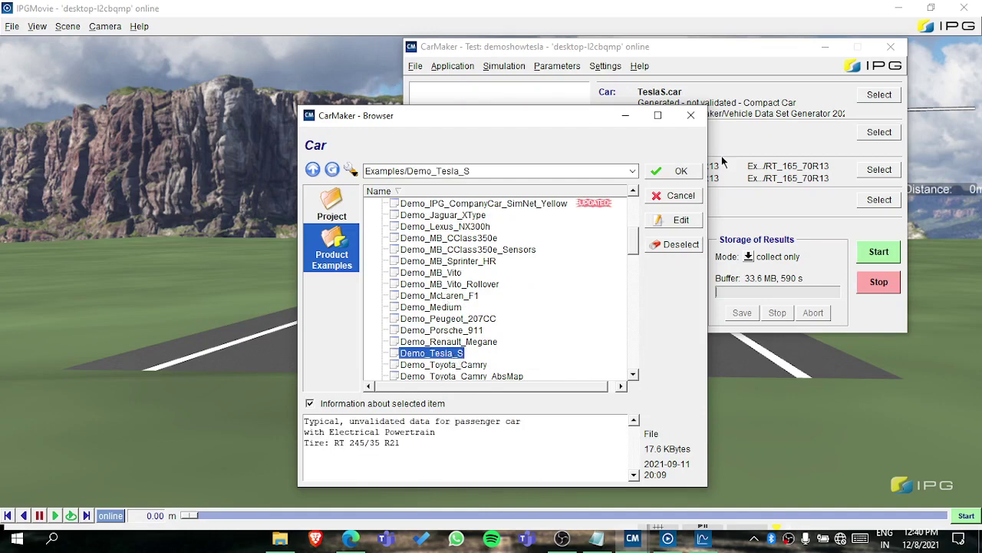
pyautogui.click(660, 175)
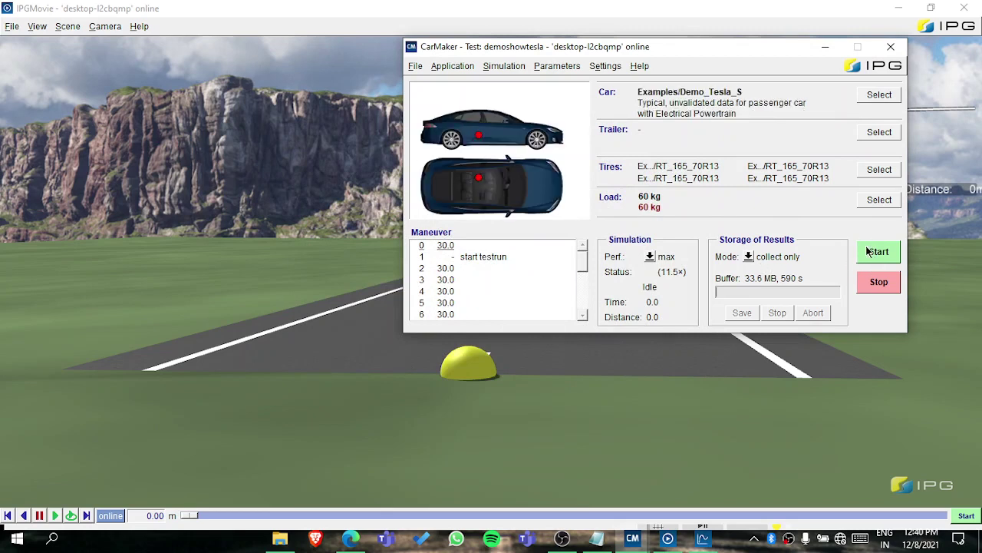
# - Run the simulation with the example Tesla, closing the session log and minimising the main window to watch the drive in IPGMovie
pyautogui.click(868, 251)
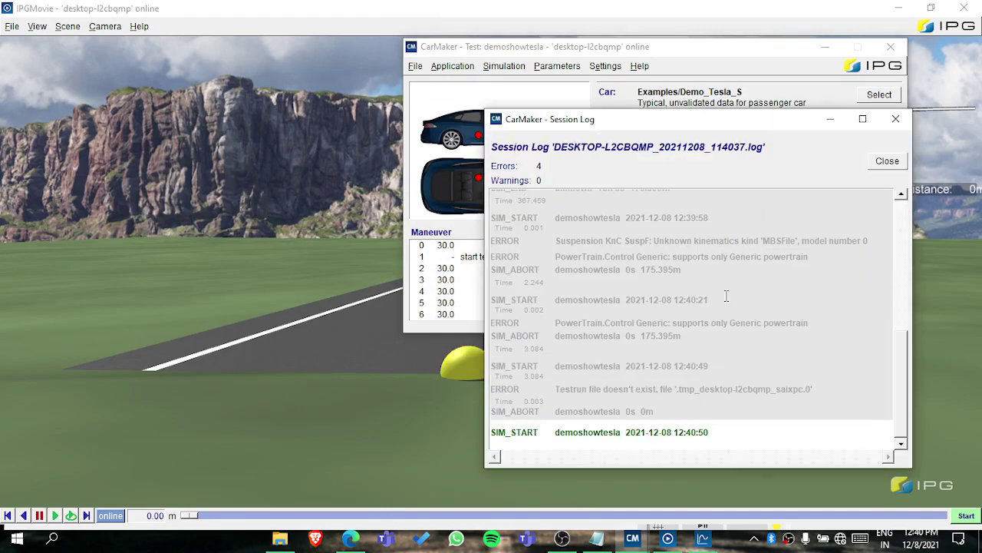
pyautogui.click(889, 164)
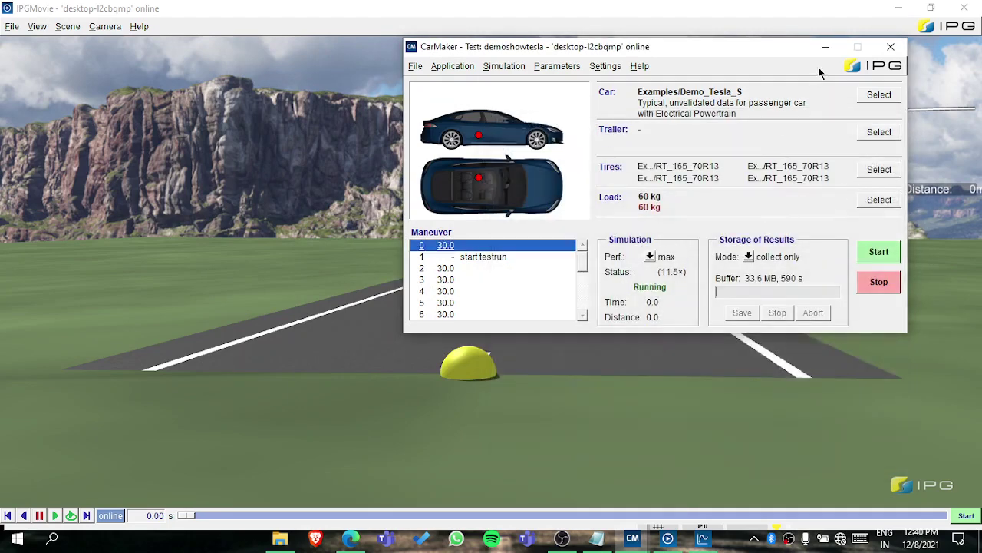
pyautogui.click(825, 47)
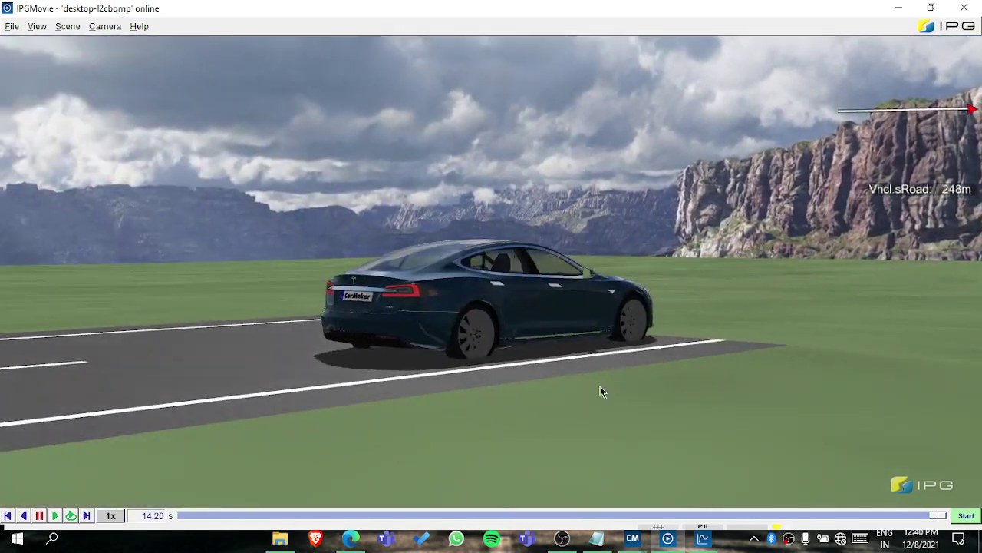
# - Bring back the CarMaker main window, set the simulation performance to realtime and run the simulation again in view of IPGMovie
pyautogui.click(635, 544)
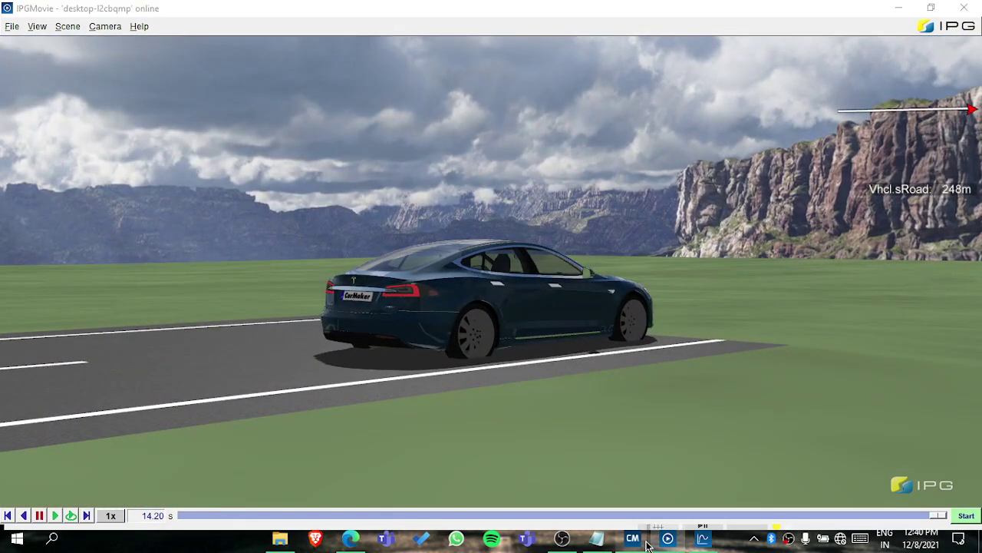
pyautogui.click(292, 475)
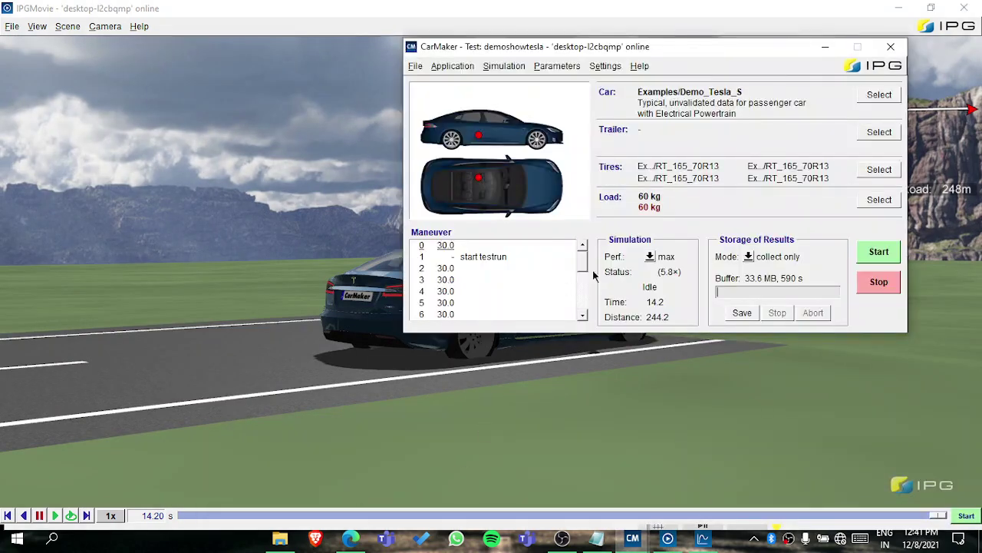
pyautogui.click(664, 258)
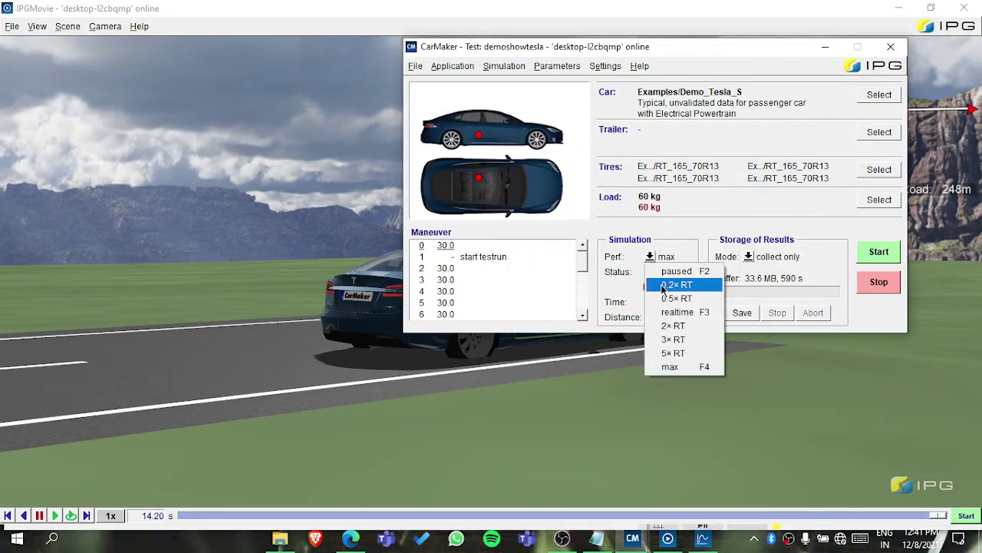
pyautogui.click(679, 313)
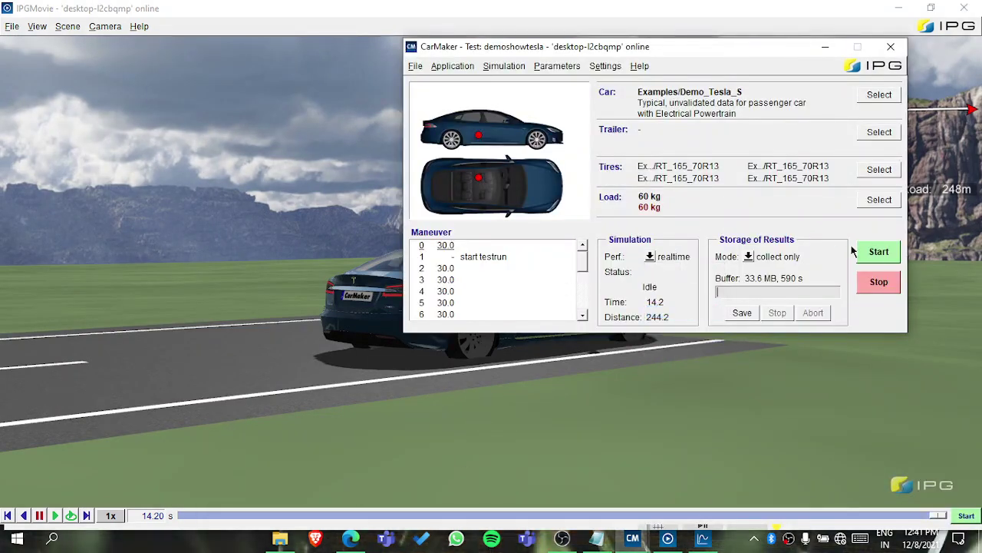
pyautogui.click(824, 51)
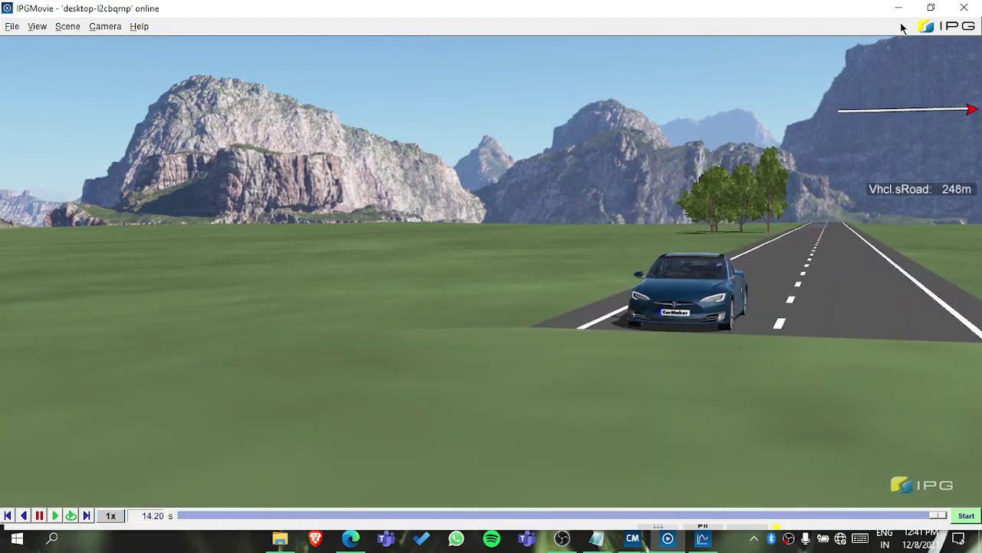
# - Minimise IPGMovie to work in IPGControl and open the reference quantity selection for the upper diagram
pyautogui.click(899, 8)
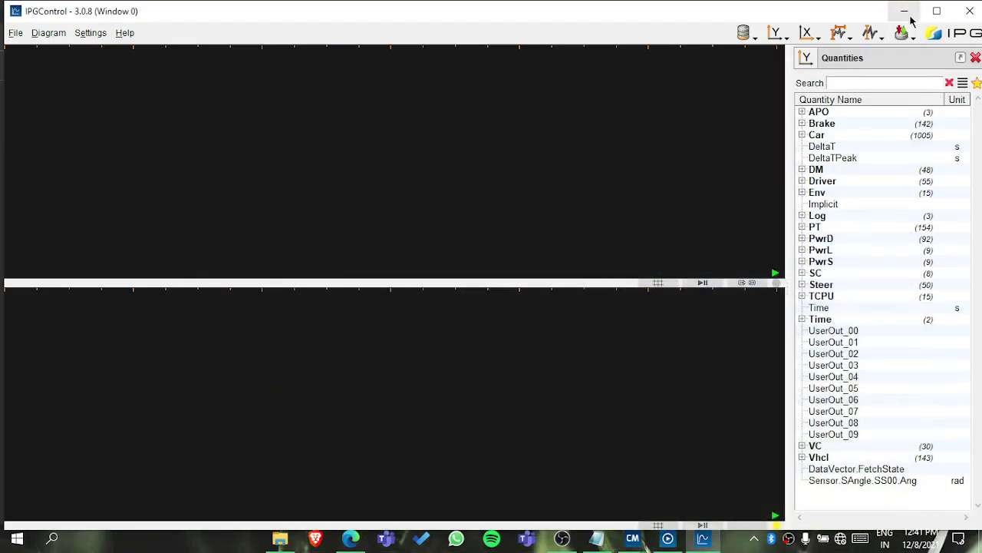
pyautogui.rightClick(346, 158)
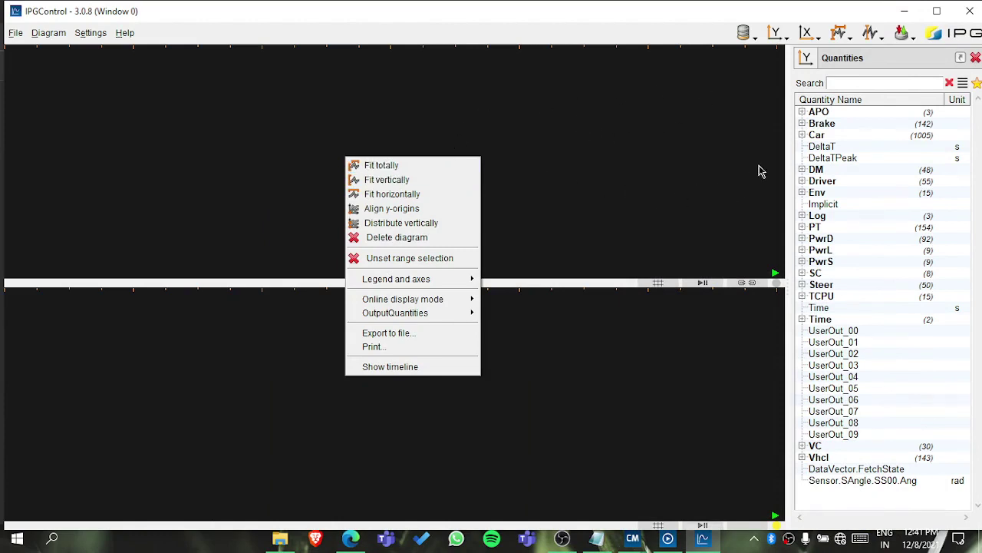
pyautogui.click(804, 40)
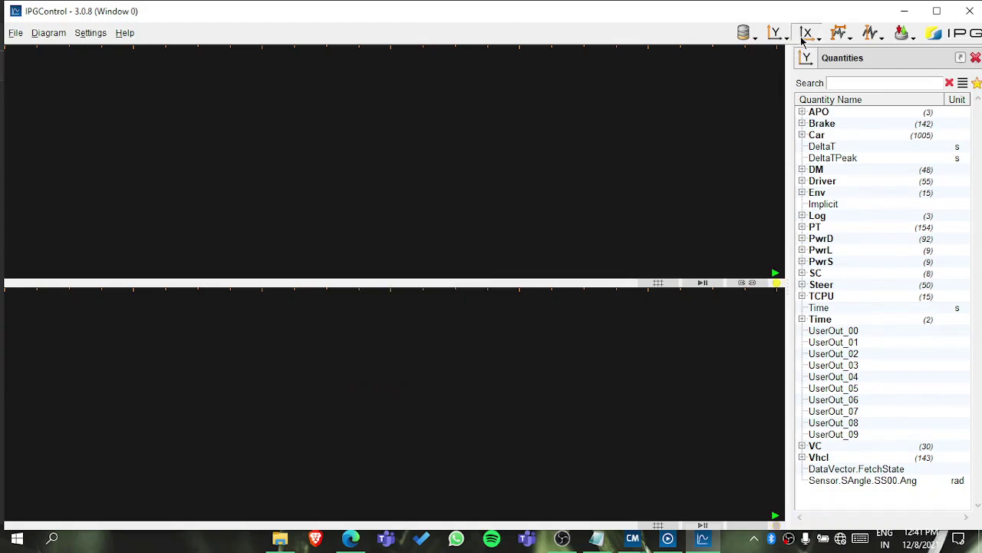
pyautogui.click(804, 40)
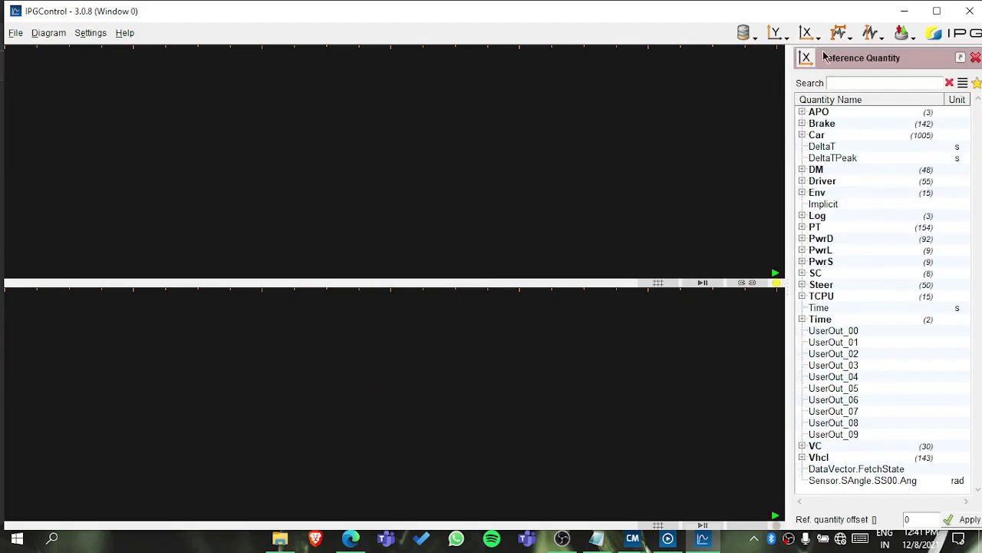
# - Look through the available reference quantities, expanding the Brake, DM and VC groups
pyautogui.click(802, 124)
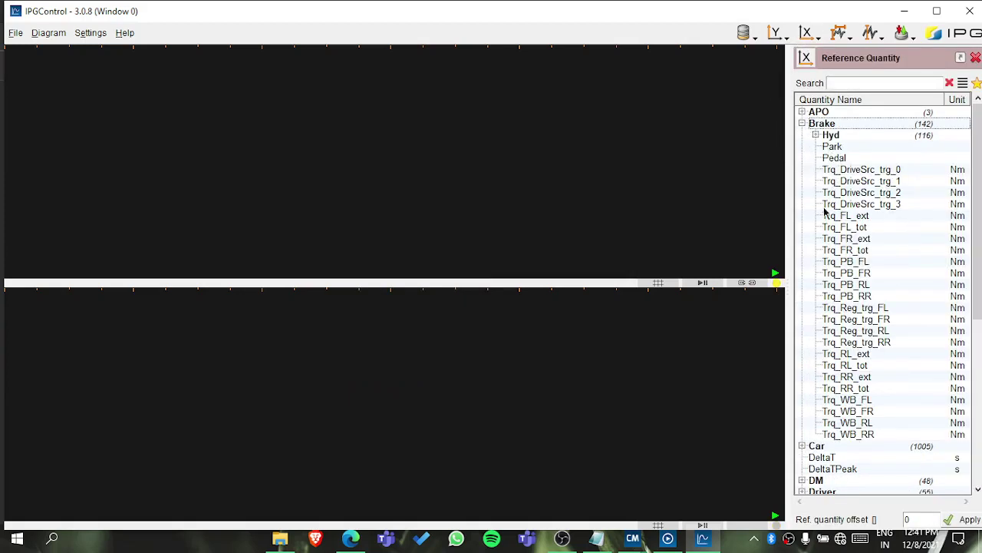
pyautogui.scroll(-7, 825, 253)
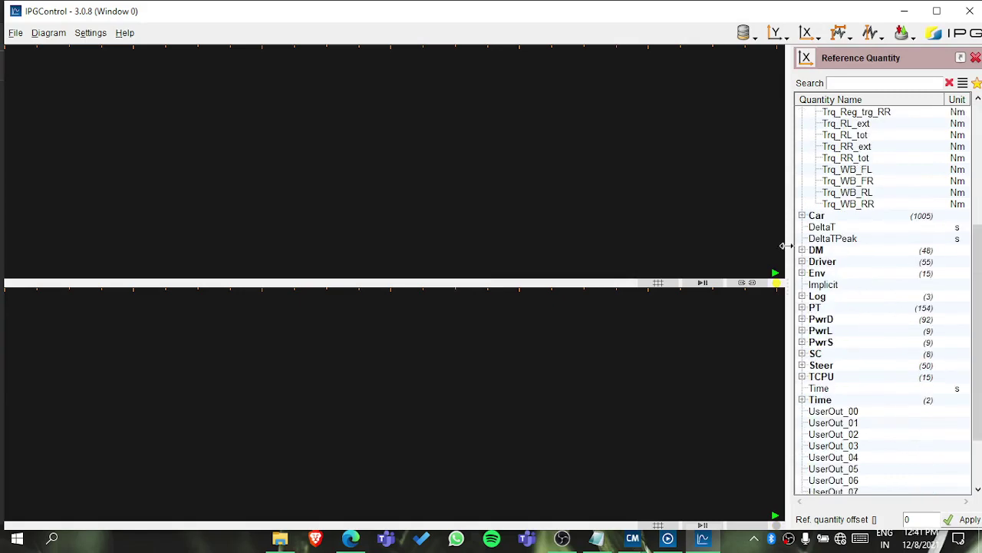
pyautogui.click(802, 250)
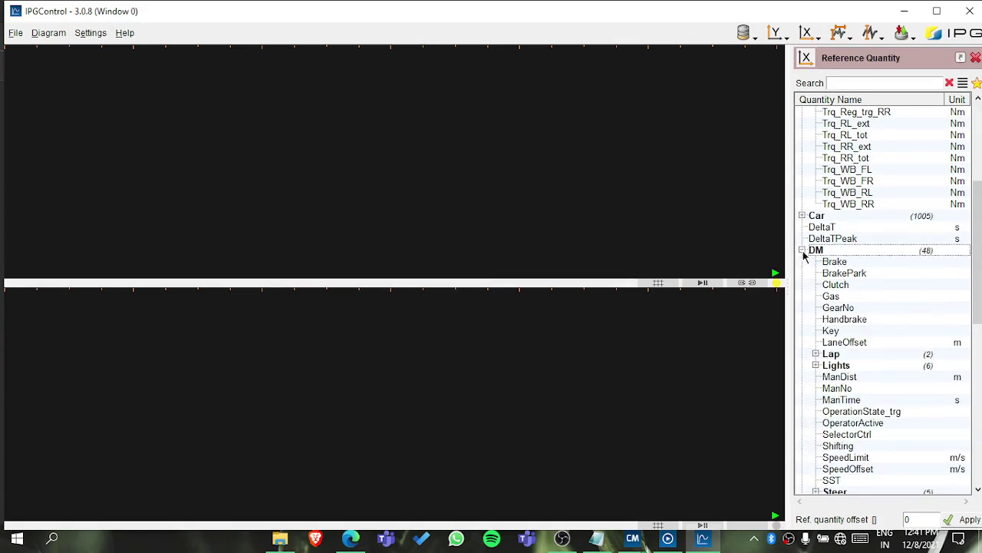
pyautogui.scroll(-7, 804, 269)
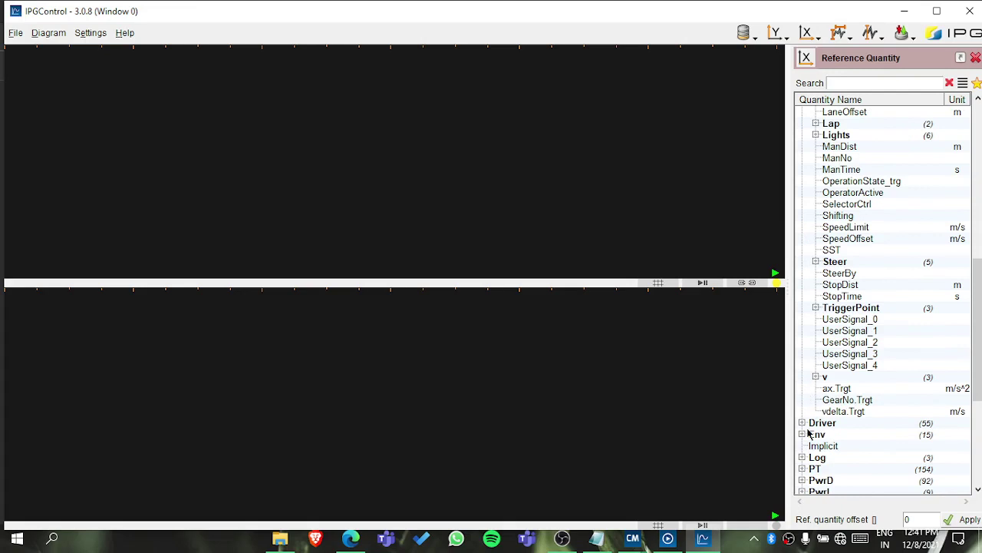
pyautogui.scroll(-7, 807, 434)
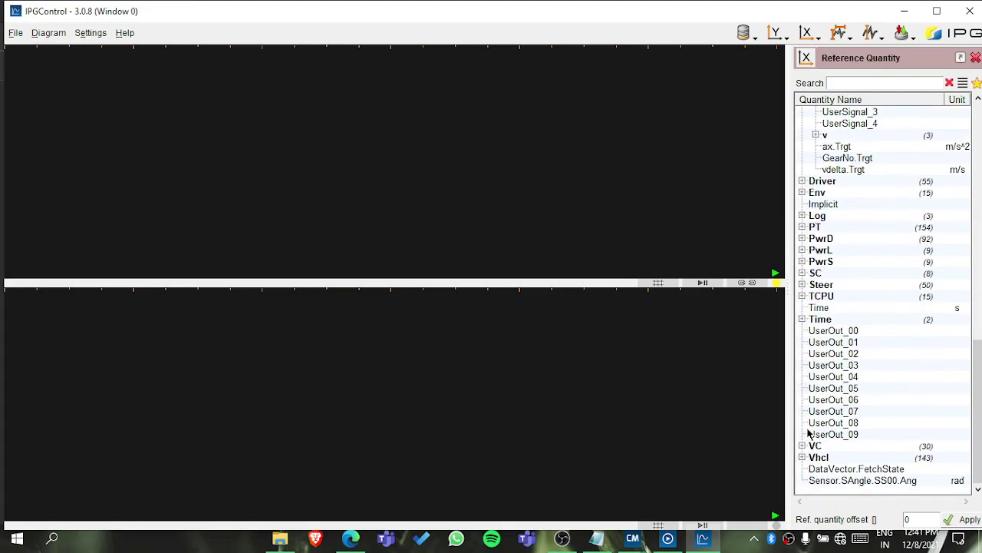
pyautogui.click(805, 446)
pyautogui.scroll(-3, 806, 449)
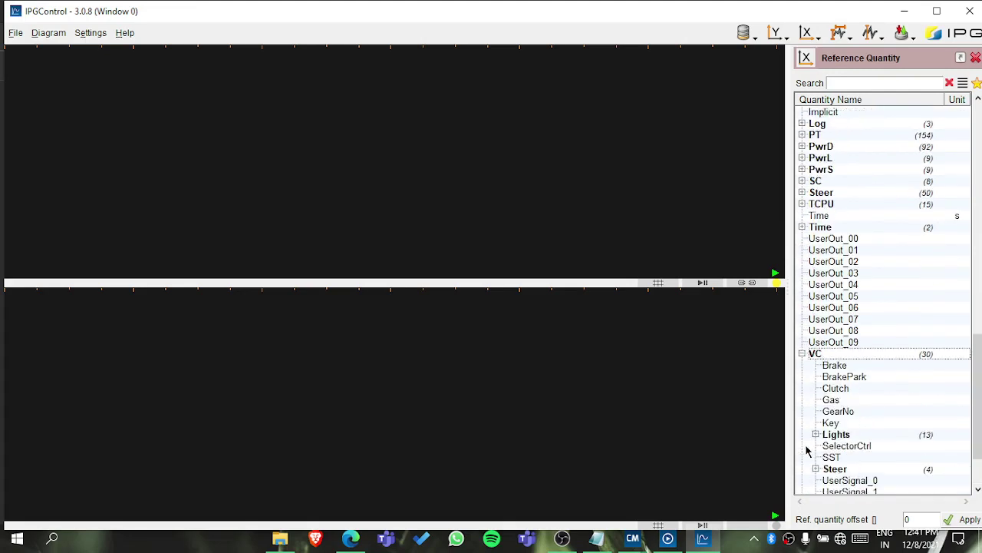
pyautogui.scroll(13, 806, 450)
pyautogui.scroll(8, 806, 450)
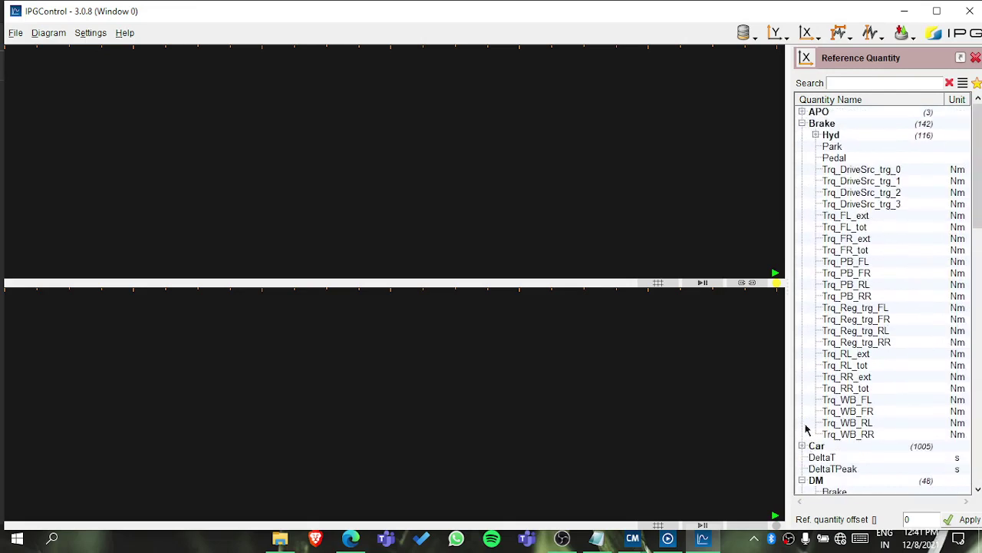
# - Examine the quantities in the APO, Steer and PT groups of the reference quantity list
pyautogui.click(802, 112)
pyautogui.scroll(-20, 842, 210)
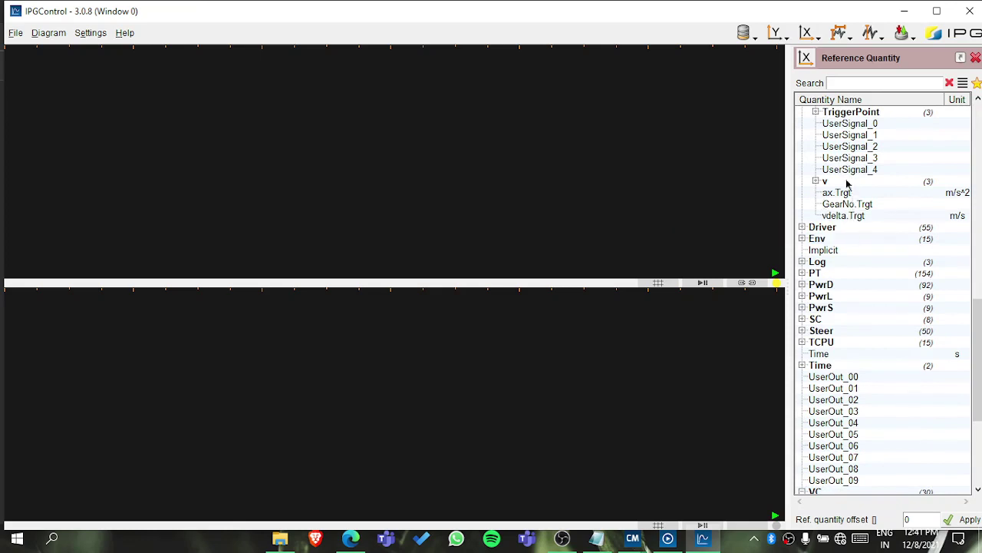
pyautogui.scroll(-5, 857, 146)
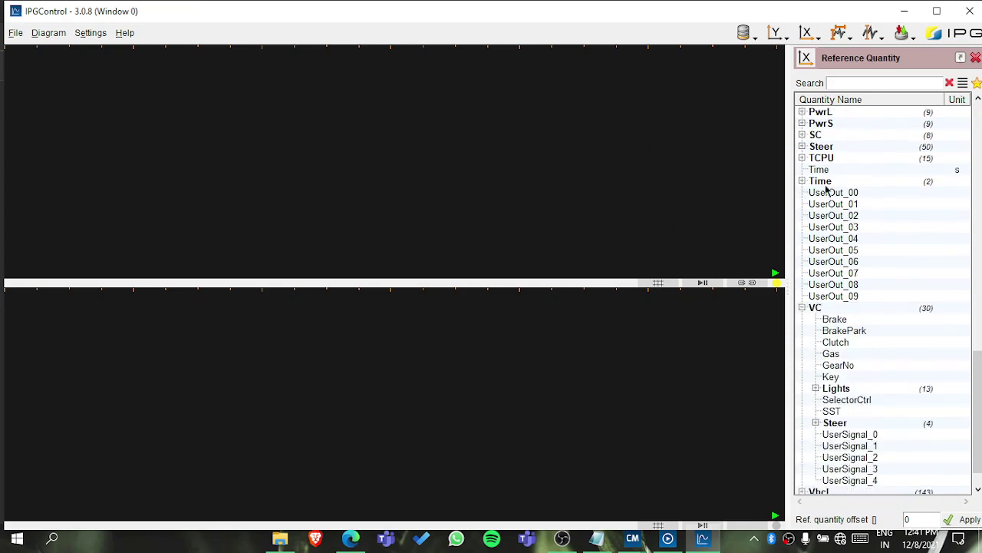
pyautogui.click(802, 146)
pyautogui.scroll(-7, 870, 202)
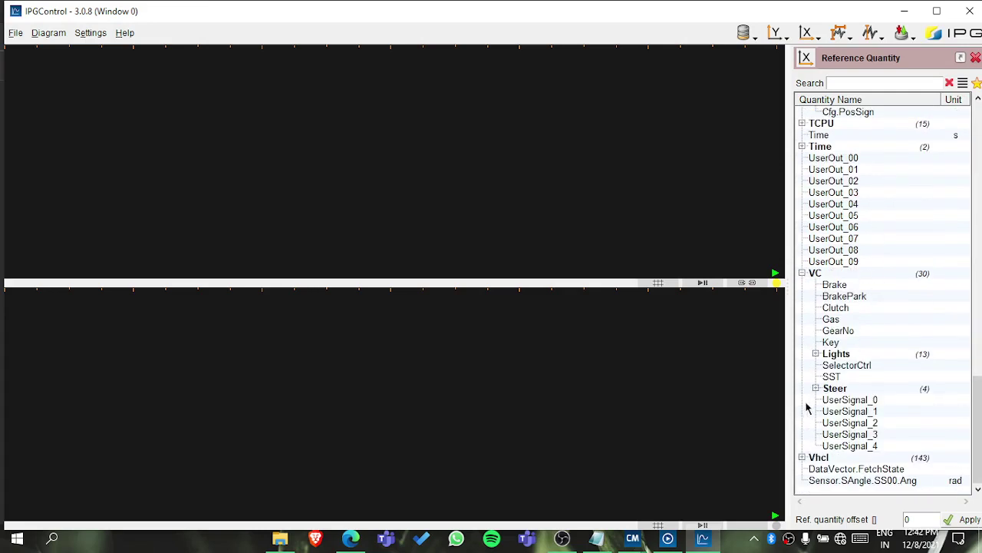
pyautogui.scroll(7, 809, 256)
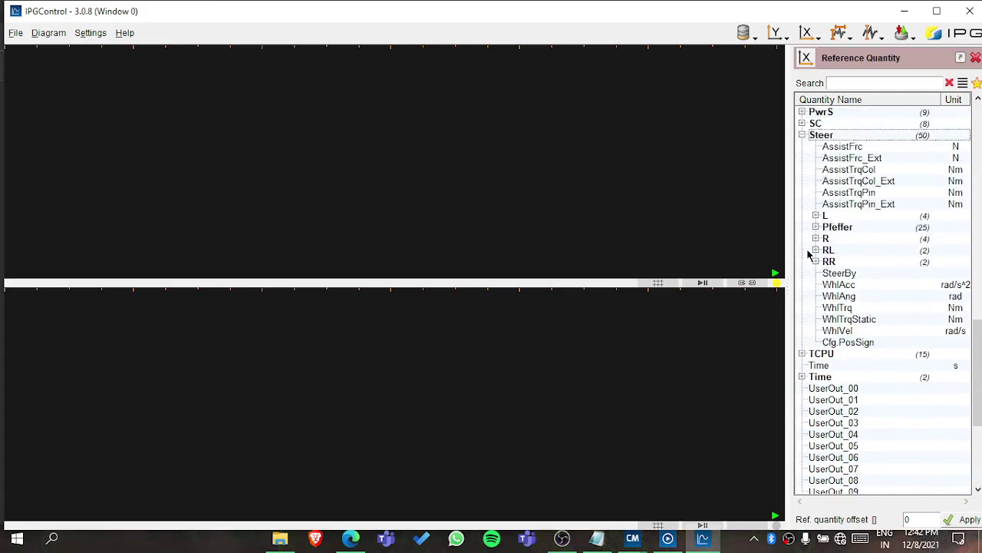
pyautogui.scroll(5, 838, 218)
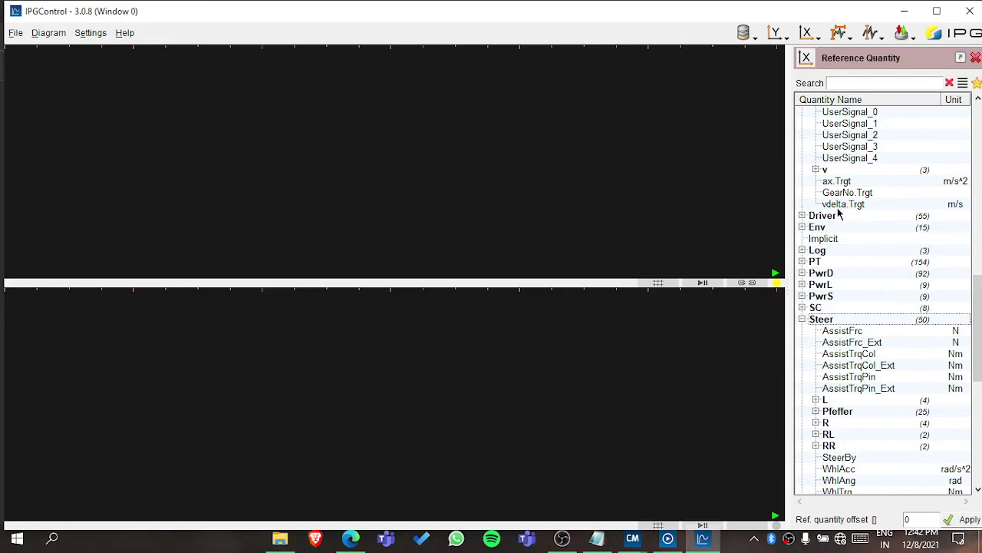
pyautogui.click(802, 262)
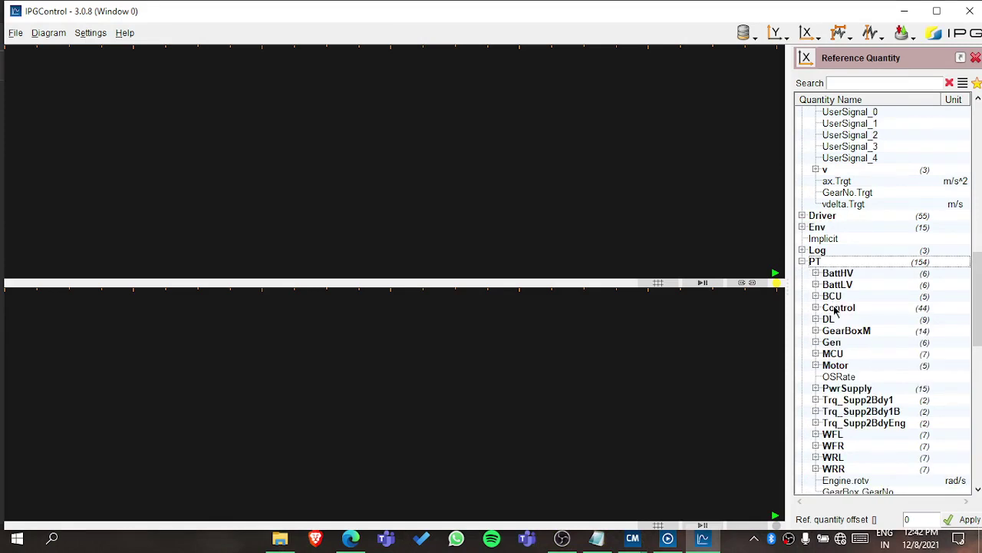
pyautogui.scroll(-3, 817, 326)
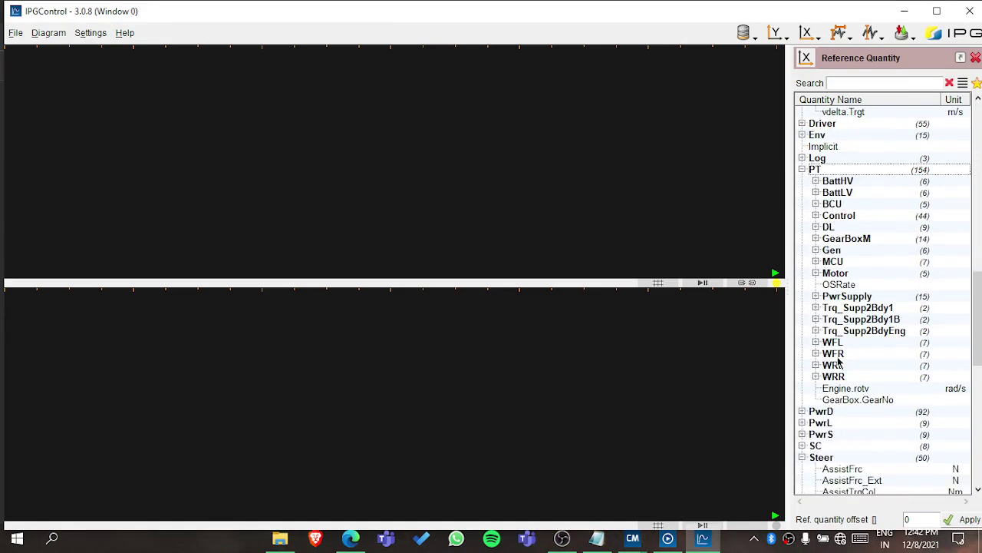
pyautogui.scroll(-6, 828, 221)
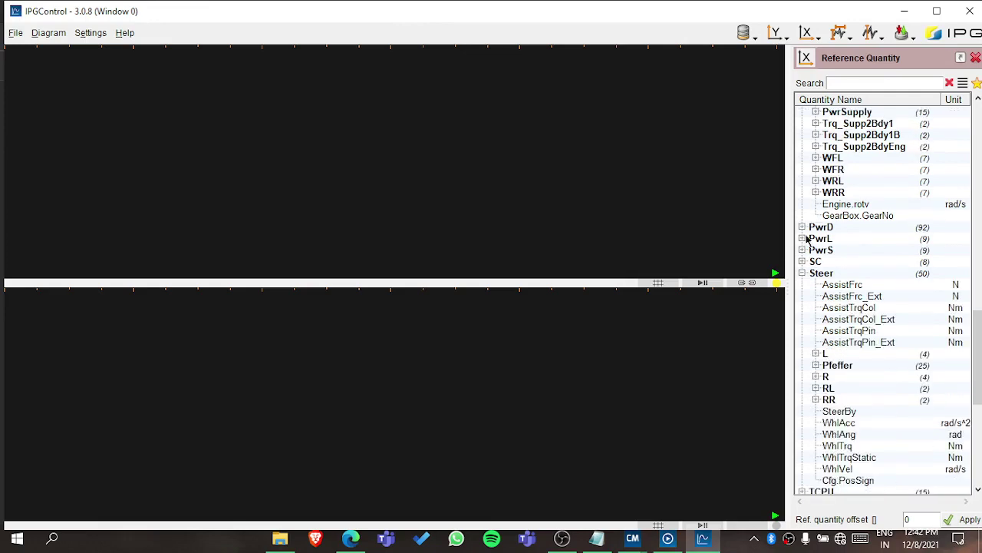
pyautogui.scroll(-7, 865, 169)
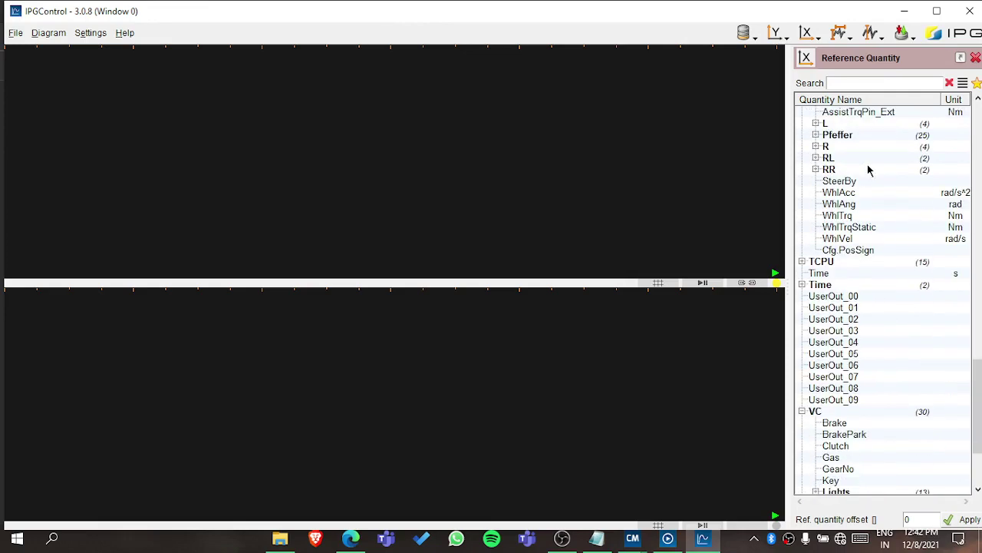
pyautogui.scroll(20, 868, 169)
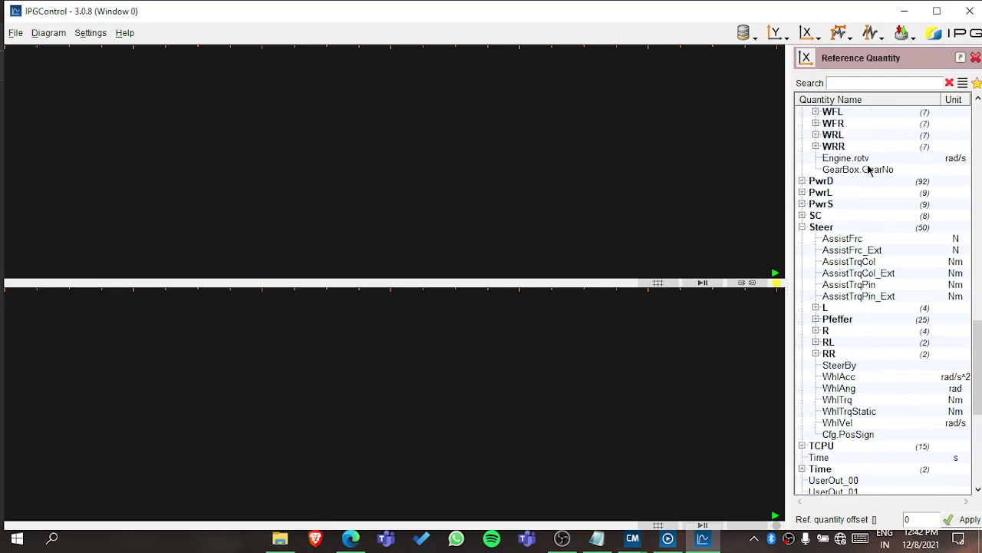
pyautogui.scroll(8, 869, 170)
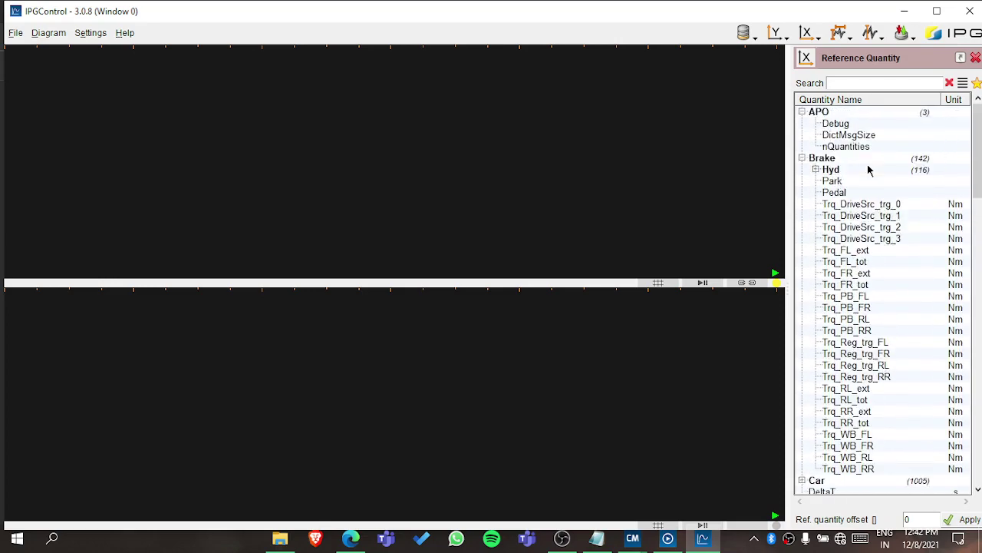
# - Search the reference quantities for car.v and set Car.v as the upper diagram's X quantity
pyautogui.click(853, 84)
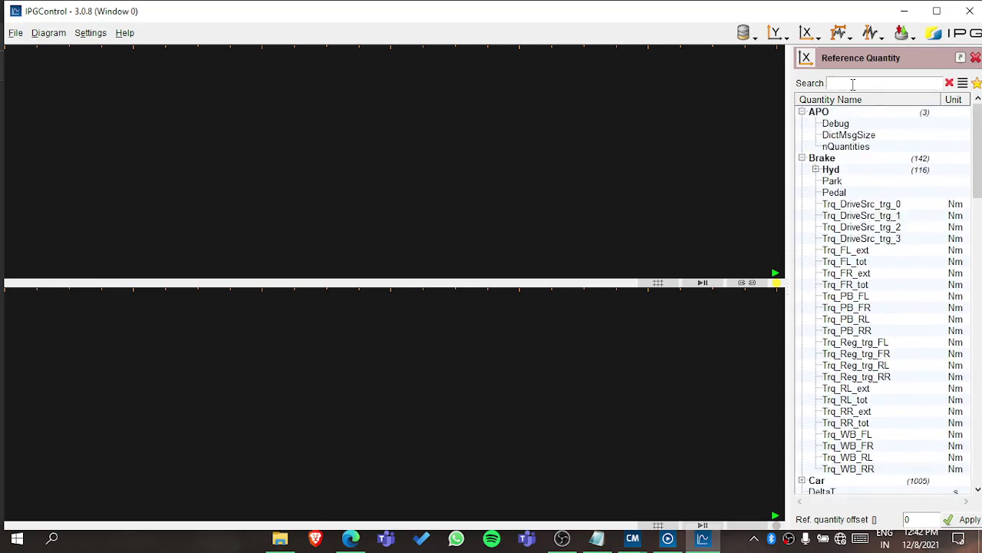
pyautogui.write('v')
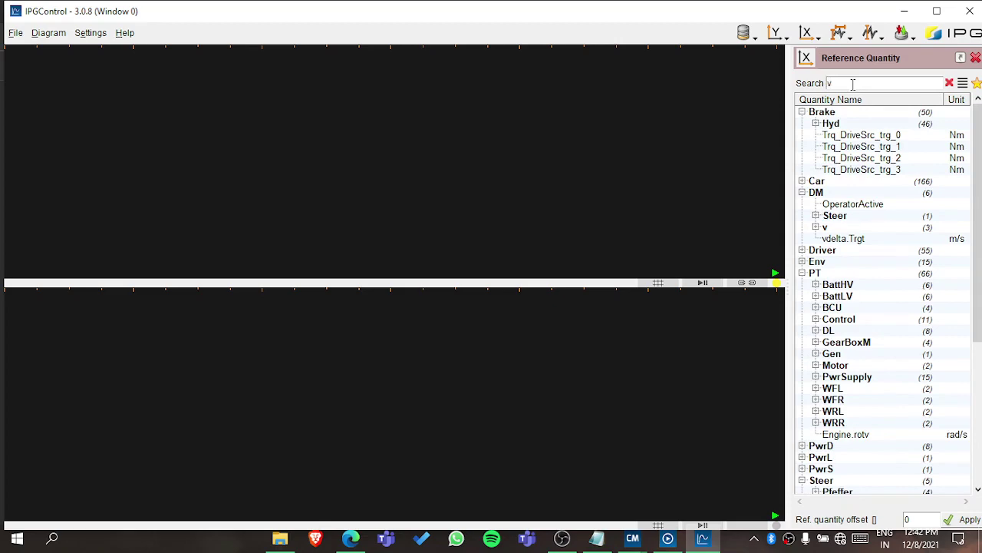
pyautogui.write('car')
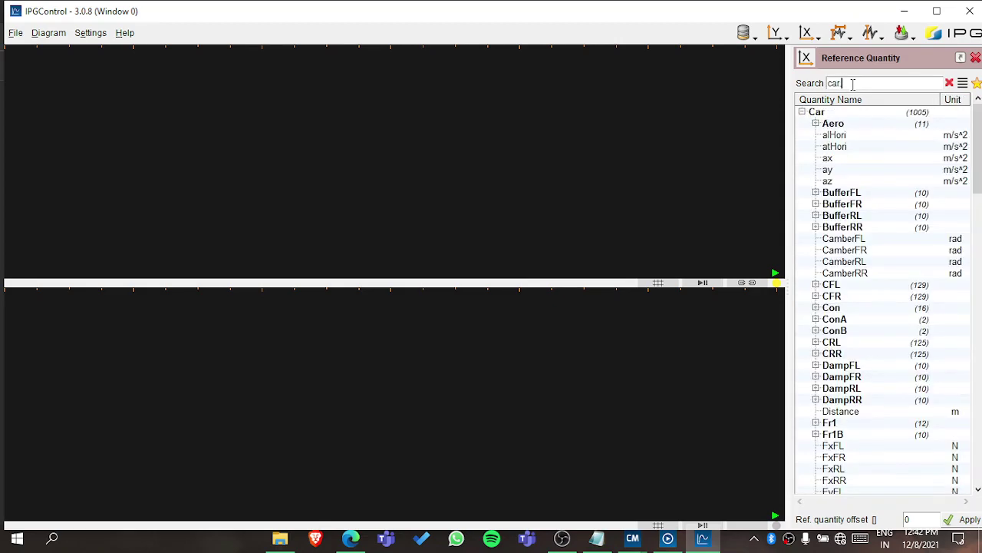
pyautogui.write('.v')
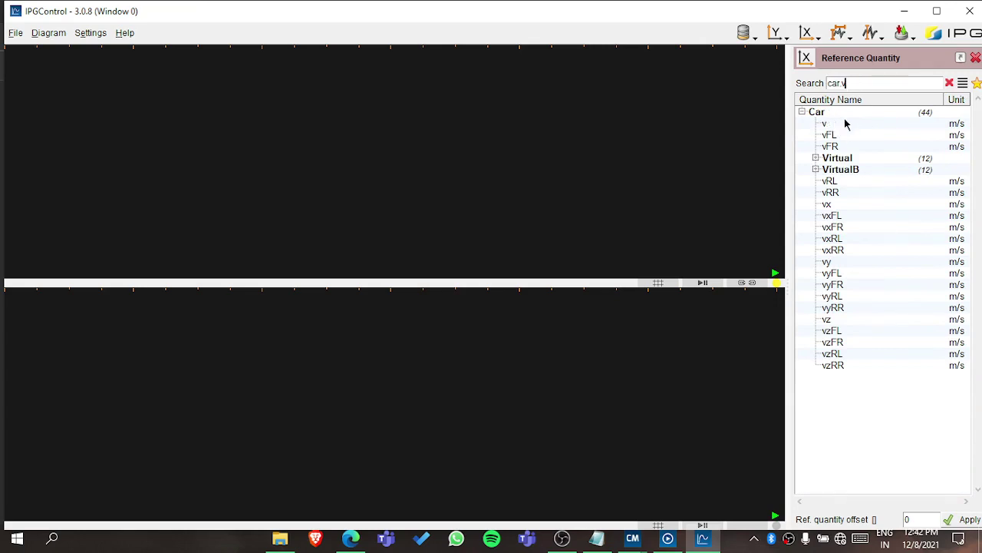
pyautogui.click(903, 125)
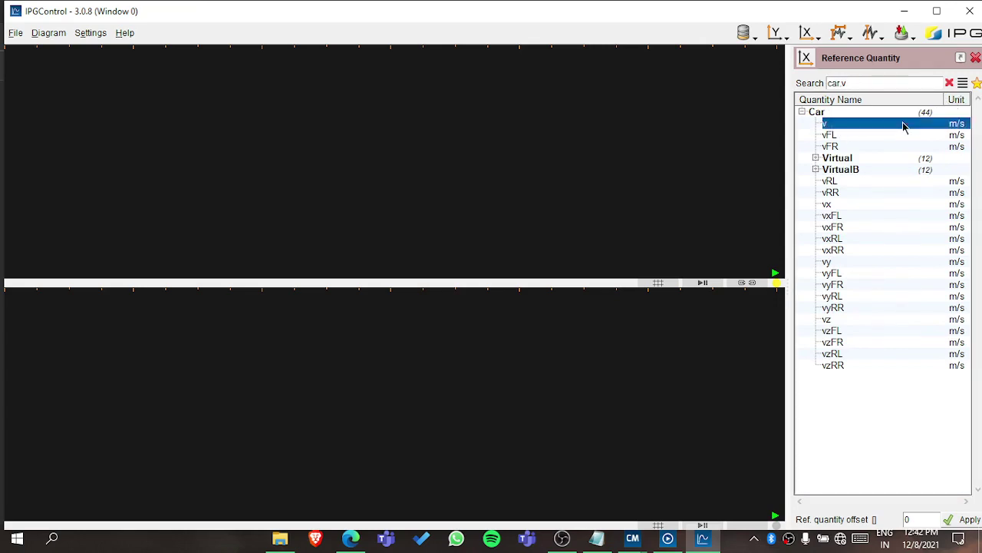
pyautogui.click(891, 125)
pyautogui.click(891, 124)
pyautogui.click(872, 125)
# - Add Time as the Y quantity of the upper diagram and enlarge that diagram over most of the plotting area
pyautogui.click(774, 33)
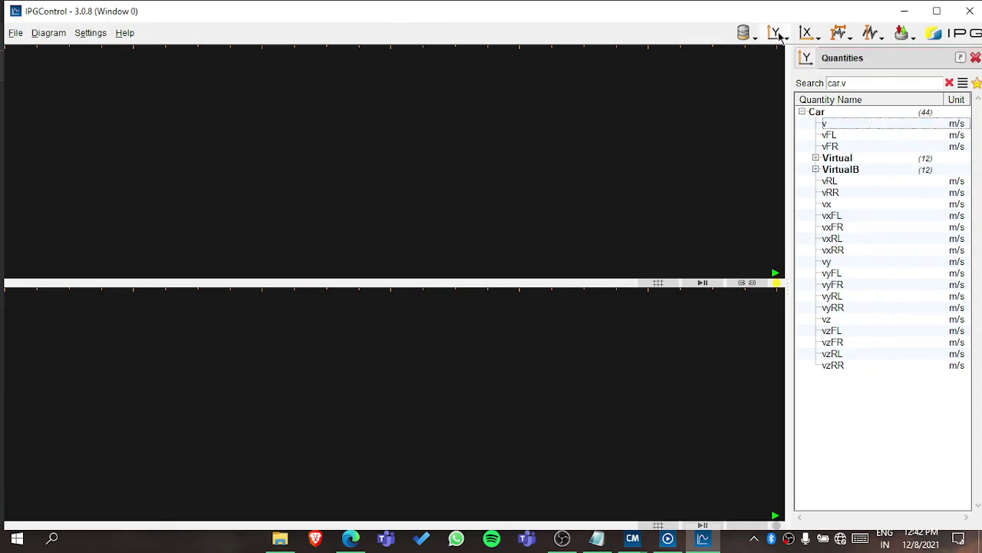
pyautogui.click(784, 35)
pyautogui.moveTo(802, 114)
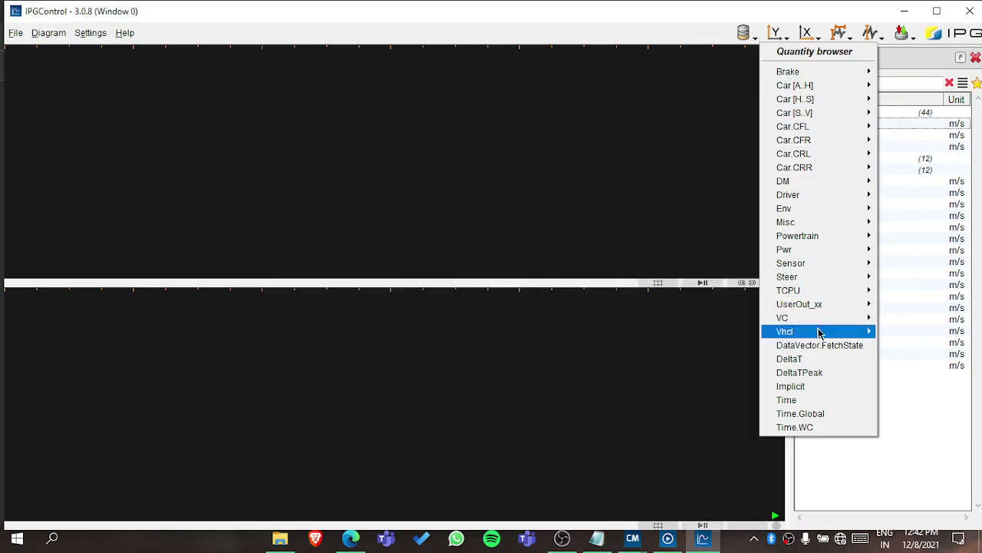
pyautogui.click(795, 400)
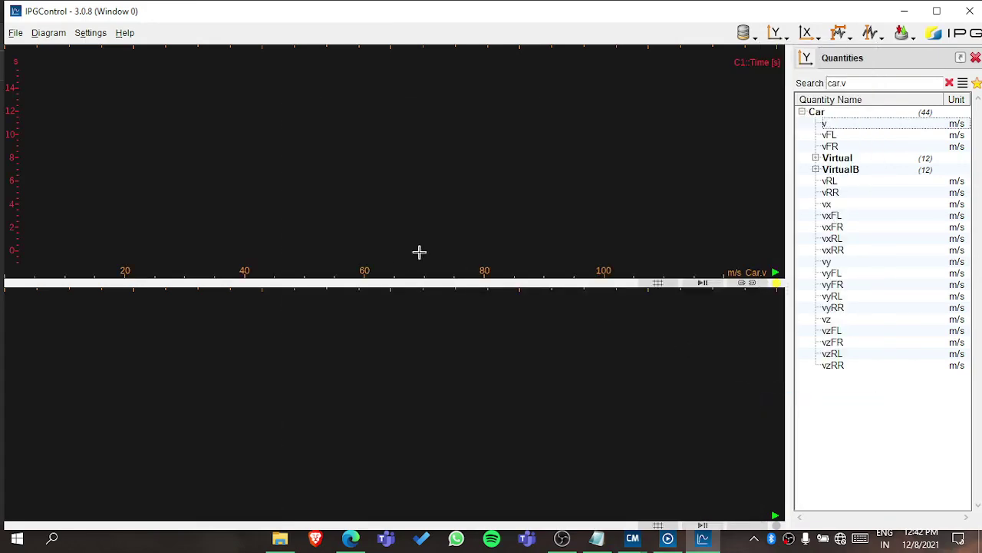
pyautogui.moveTo(347, 287); pyautogui.dragTo(329, 495)
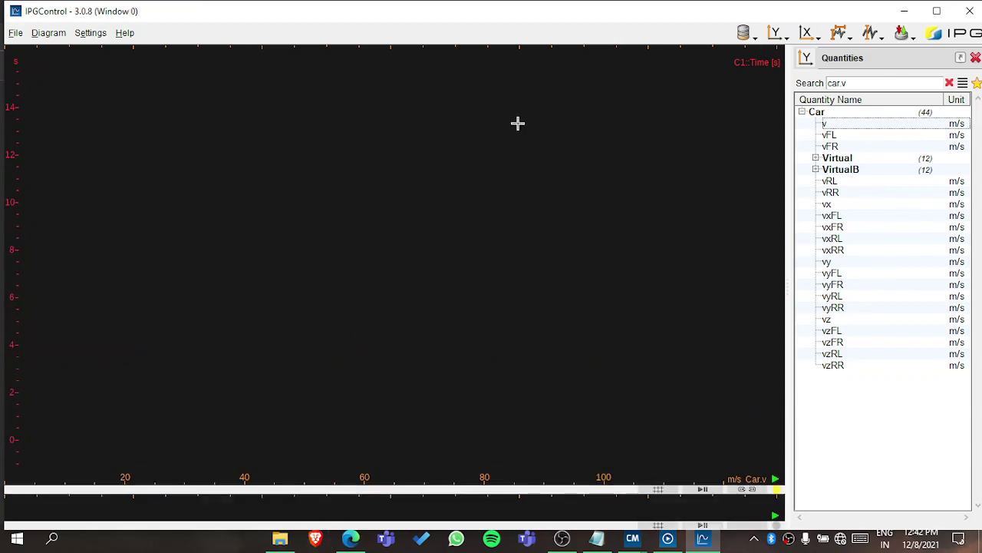
# - Run the simulation again from the CarMaker main window, then minimise that window to watch the curve plotted in IPGControl
pyautogui.moveTo(624, 543)
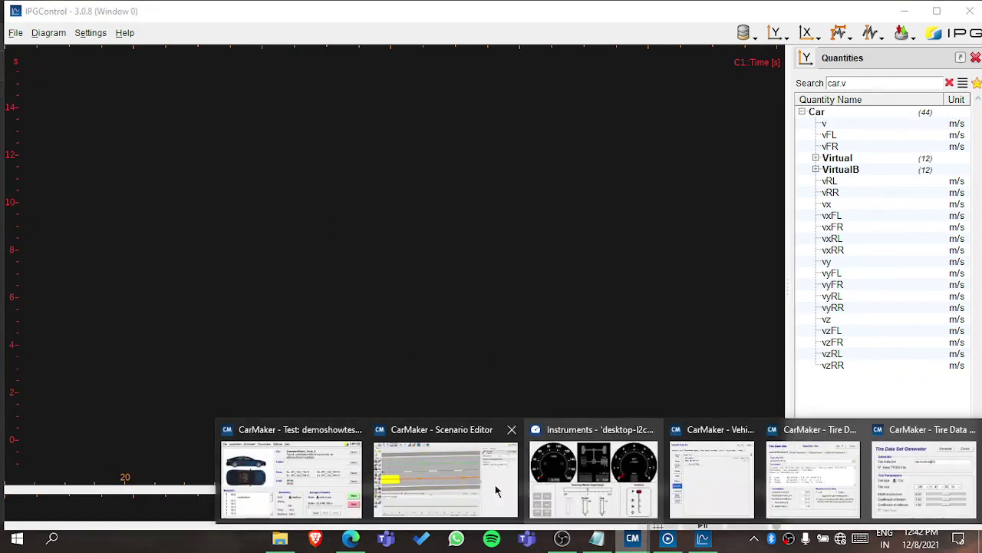
pyautogui.click(349, 477)
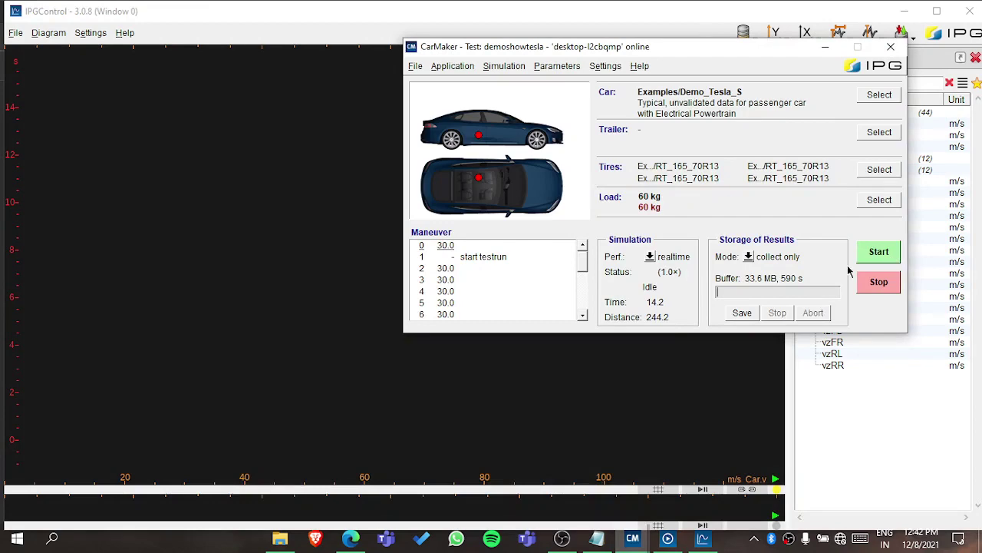
pyautogui.click(825, 48)
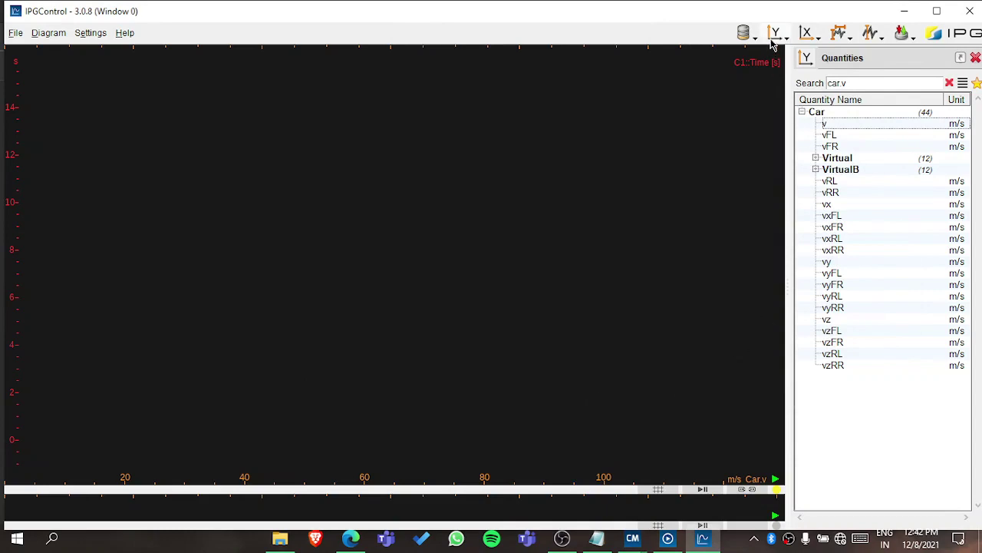
pyautogui.click(633, 537)
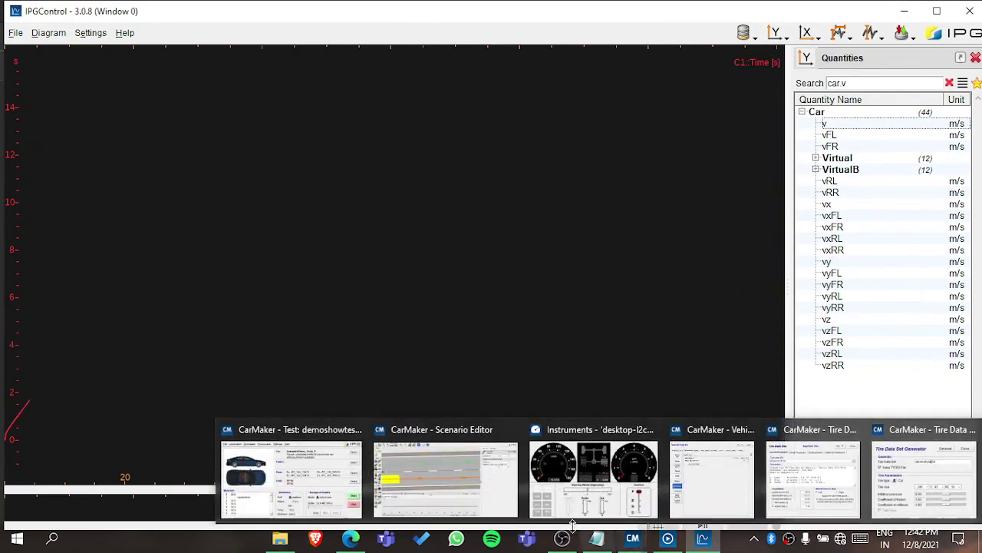
pyautogui.click(261, 507)
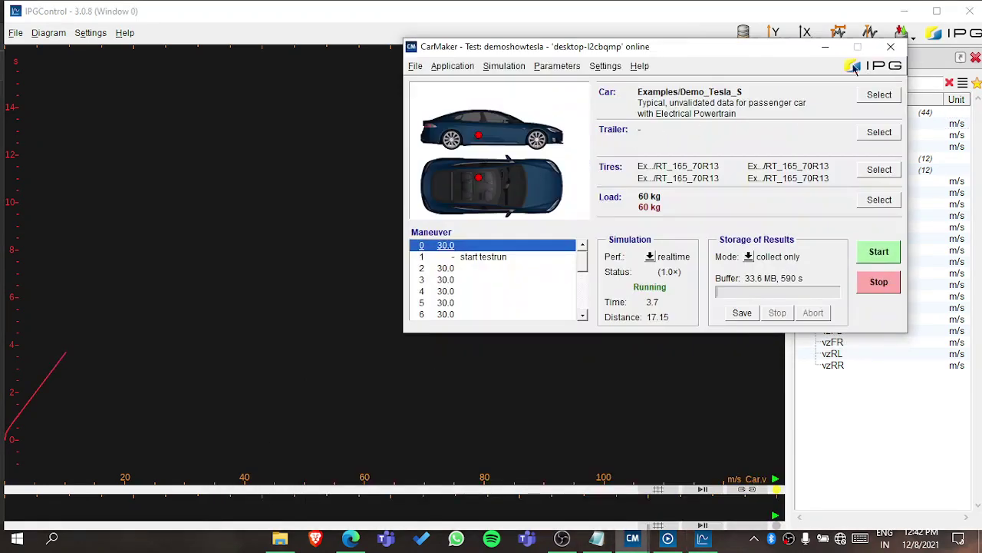
pyautogui.click(825, 46)
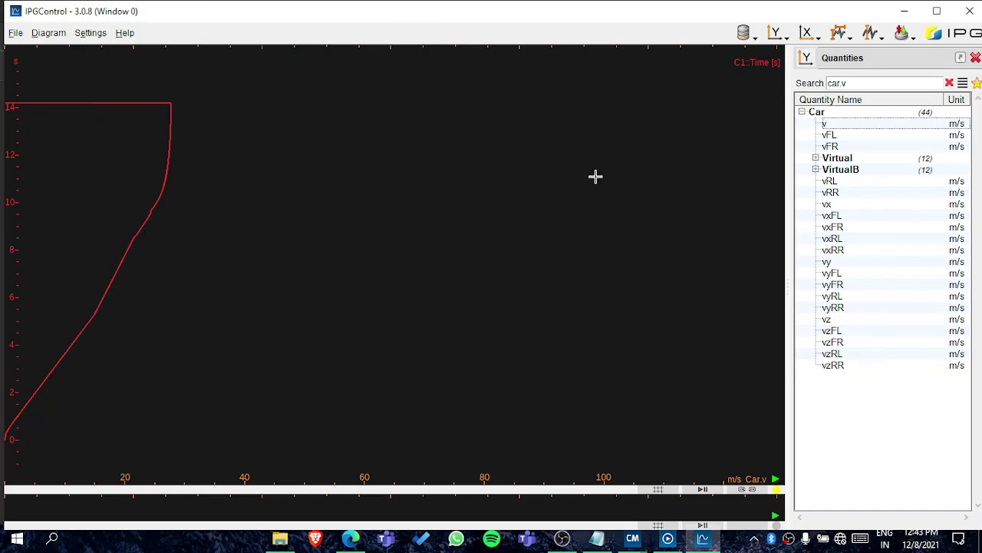
# - Add a snapshot of the current data as a further data source for the diagram
pyautogui.click(746, 34)
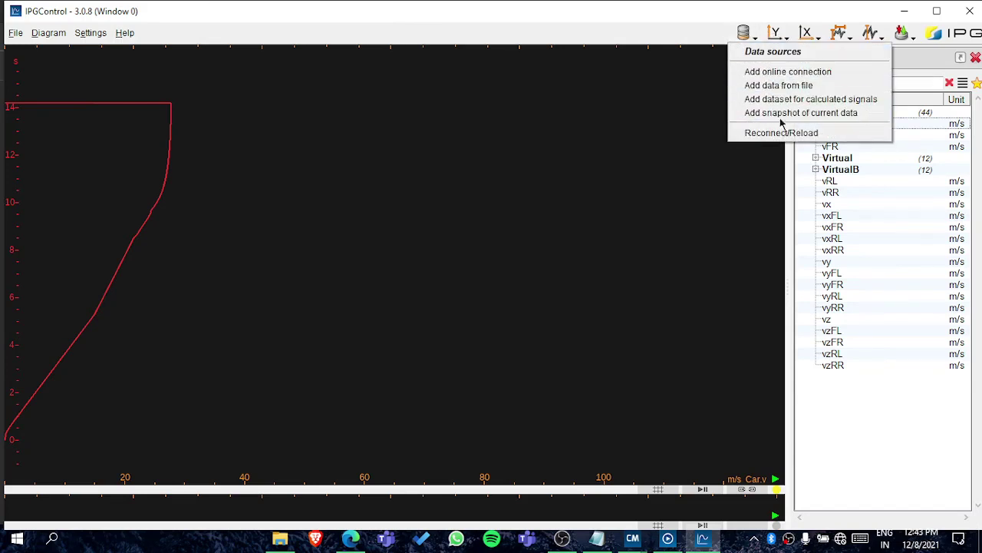
pyautogui.click(850, 112)
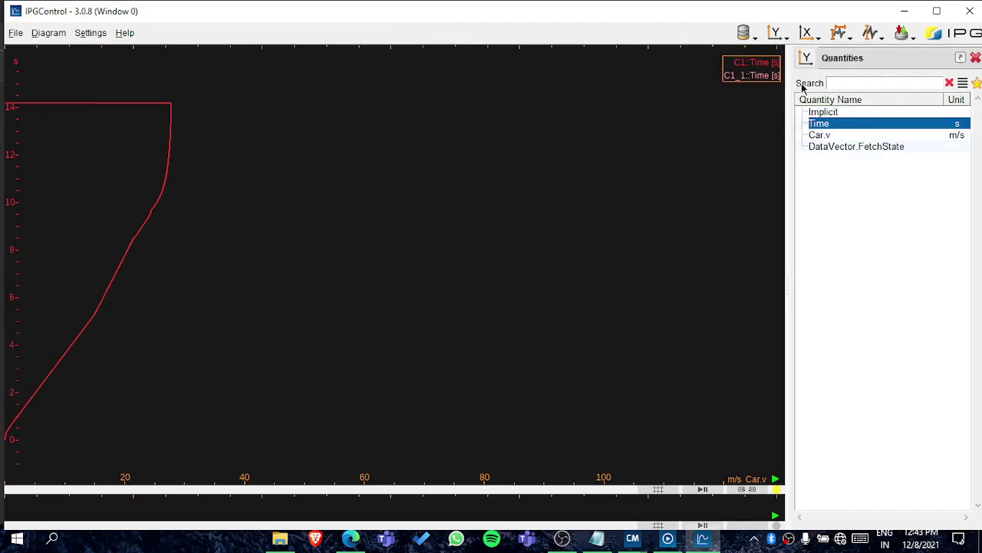
# - Fit the Time over Car.v diagram totally, vertically and horizontally so the curve fills the plotting area
pyautogui.click(840, 34)
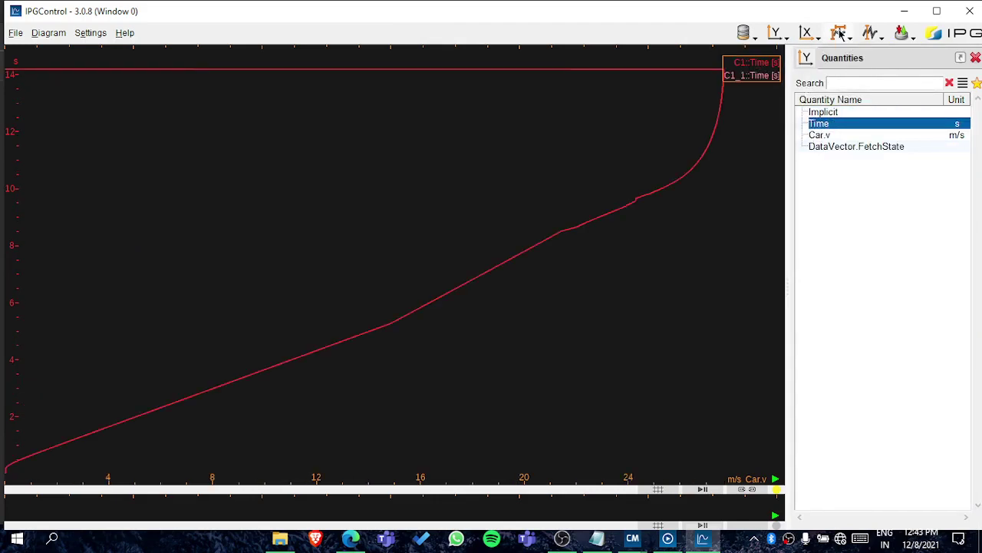
pyautogui.click(842, 36)
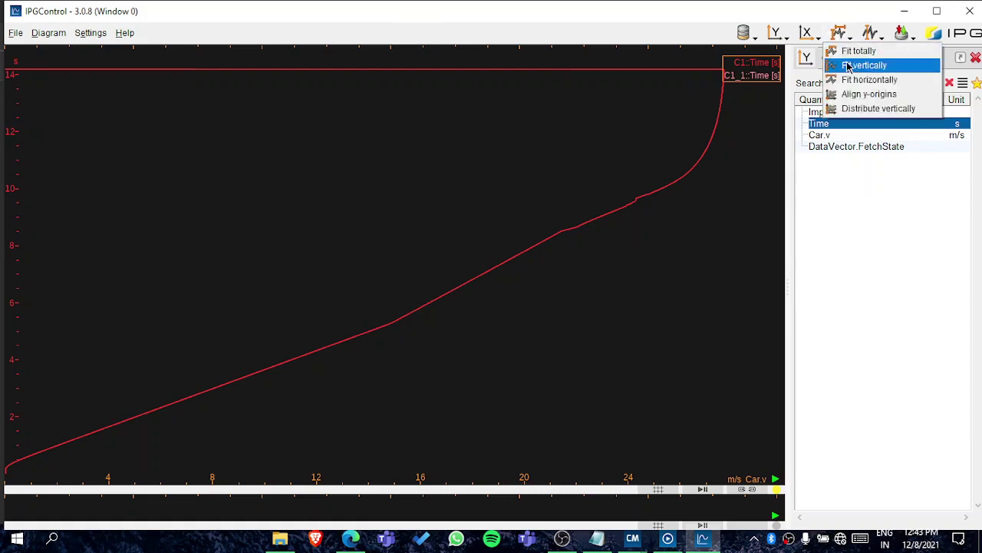
pyautogui.click(852, 52)
pyautogui.click(837, 37)
pyautogui.click(855, 65)
pyautogui.click(838, 38)
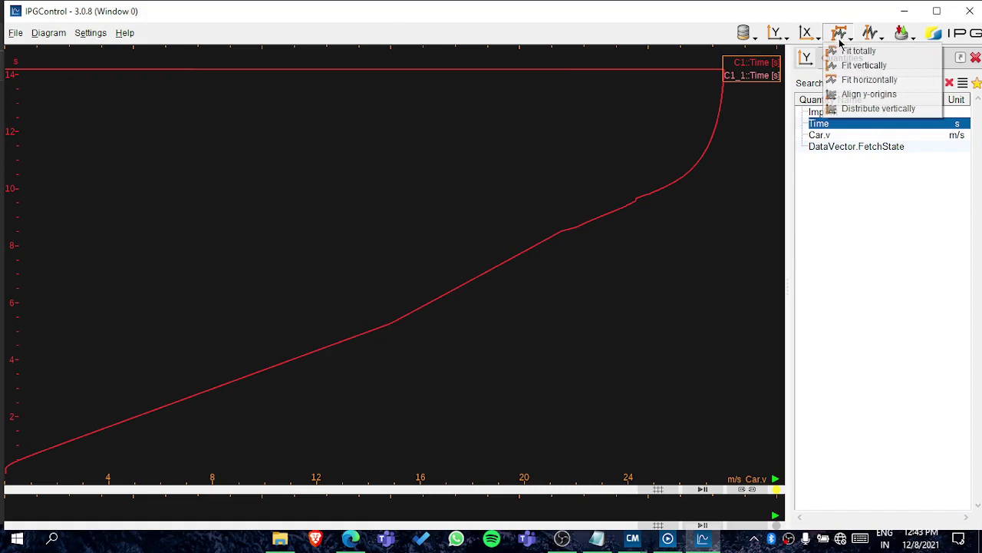
pyautogui.click(852, 79)
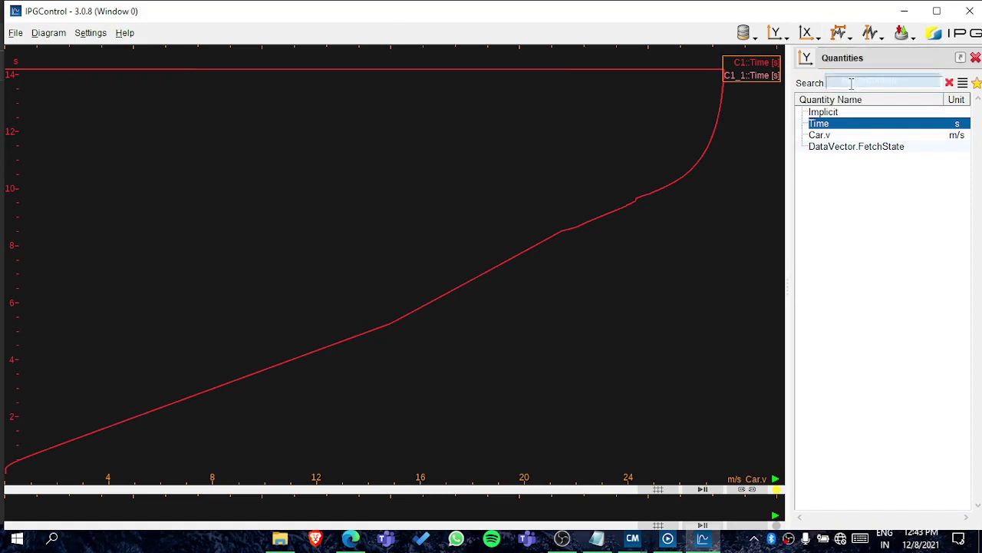
pyautogui.click(43, 34)
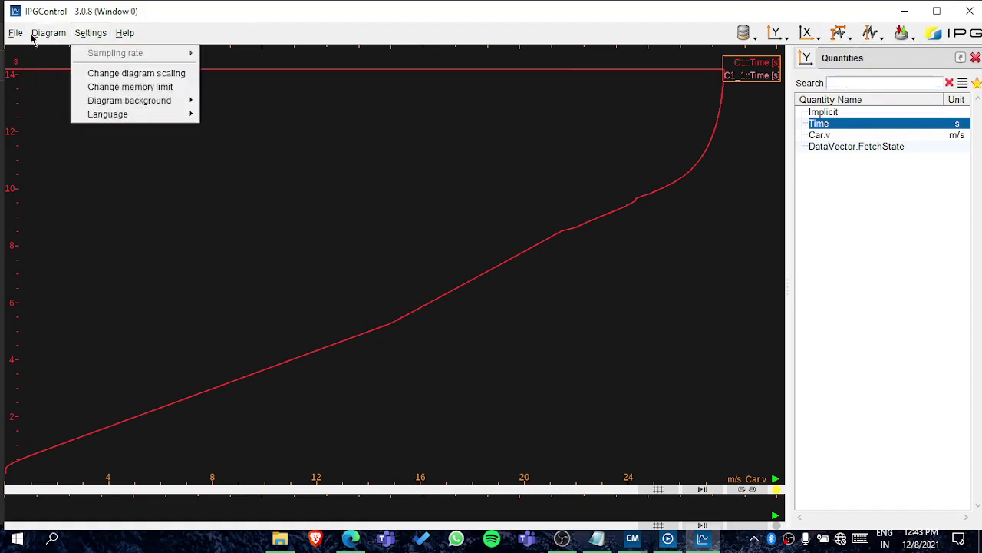
pyautogui.moveTo(16, 33)
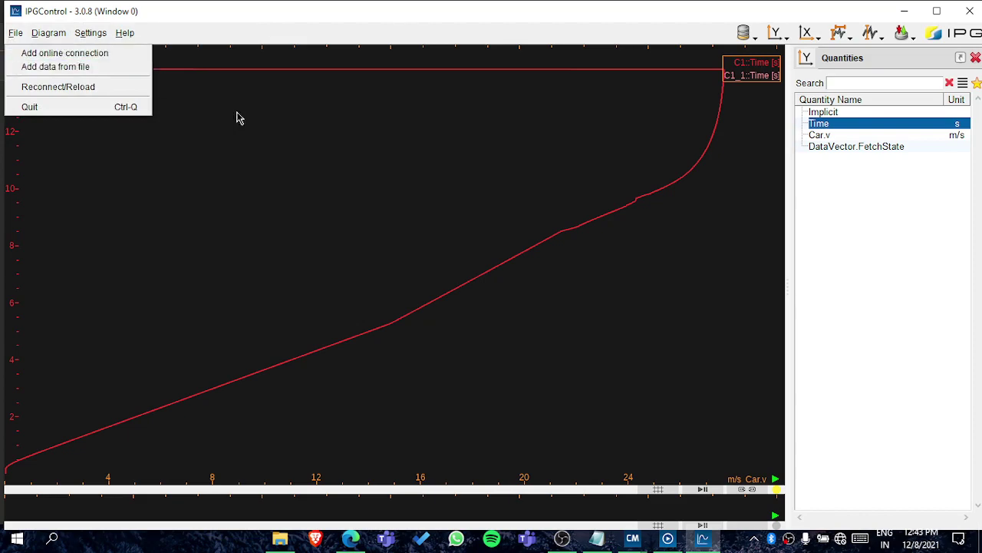
# - Open the IPGControl user manual PDF and skim through its first pages
pyautogui.click(126, 34)
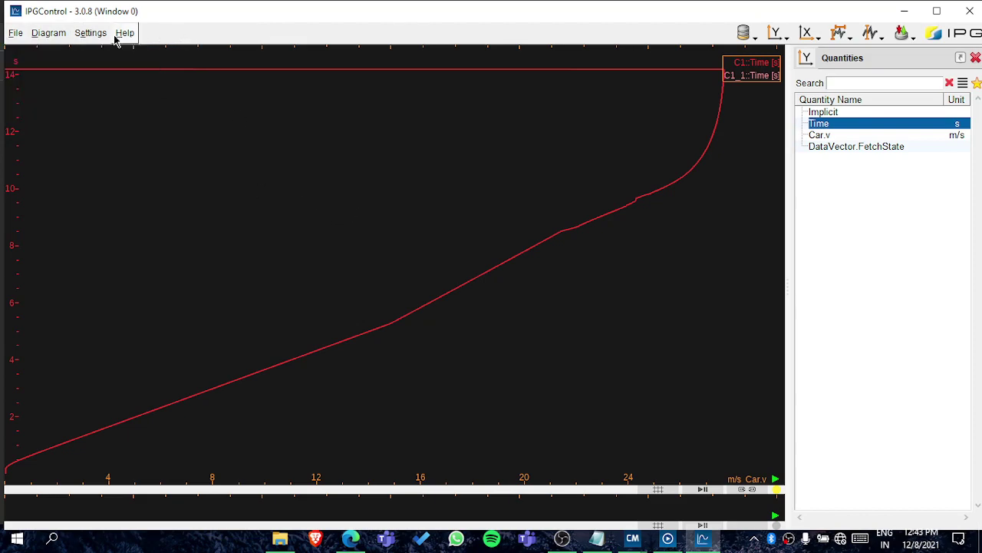
pyautogui.click(125, 34)
pyautogui.click(134, 52)
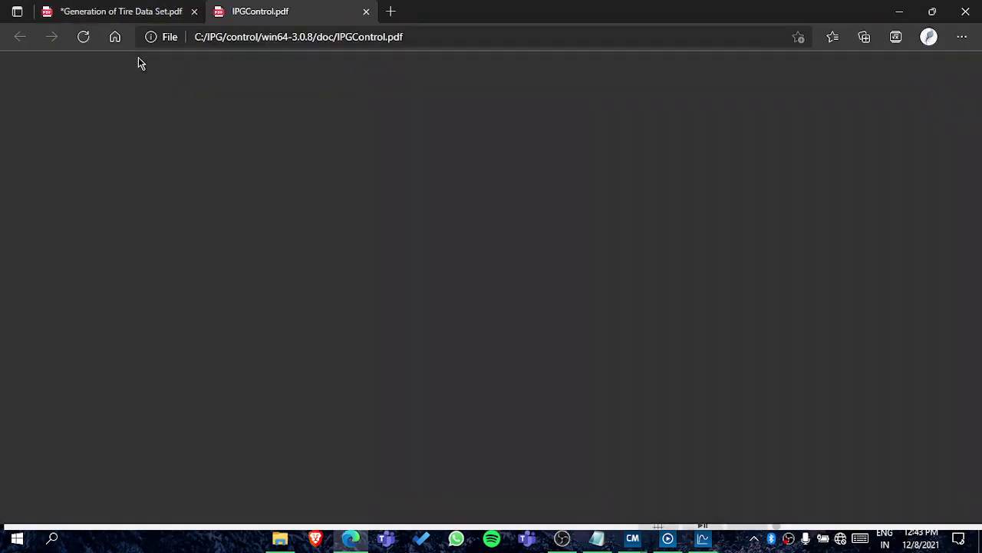
pyautogui.scroll(-20, 330, 230)
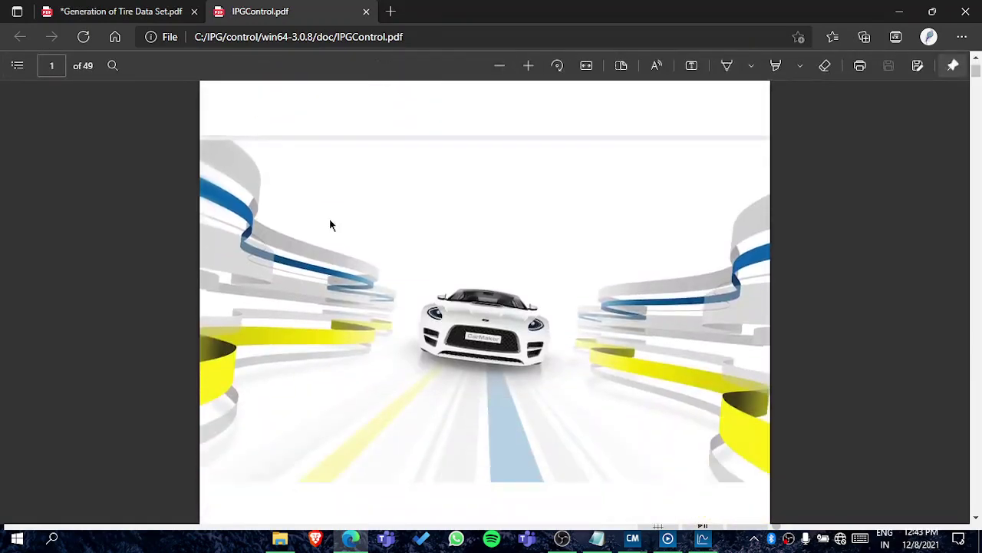
pyautogui.scroll(-10, 426, 323)
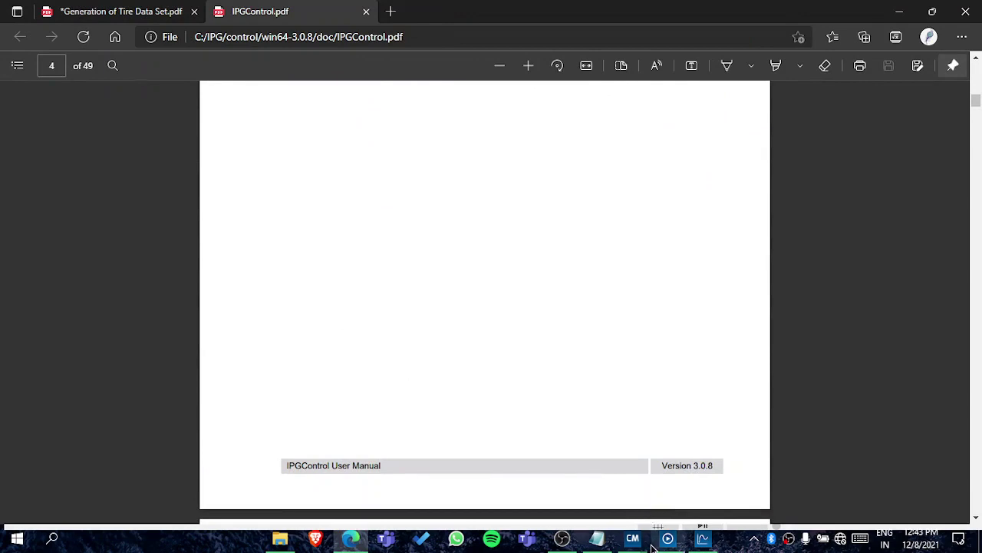
# - Switch to the CarMaker main window and move it over the middle of the open manual
pyautogui.moveTo(633, 538)
pyautogui.click(338, 478)
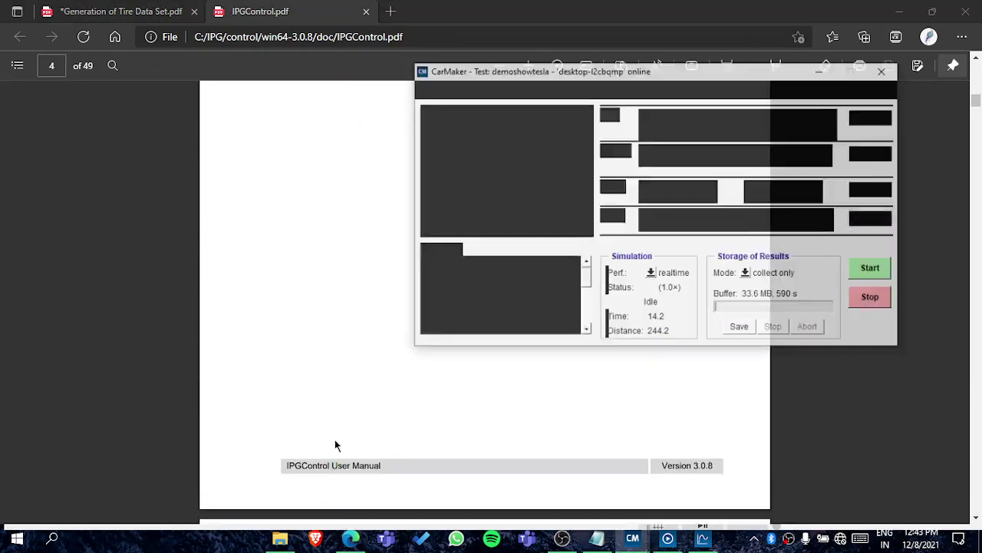
pyautogui.click(556, 66)
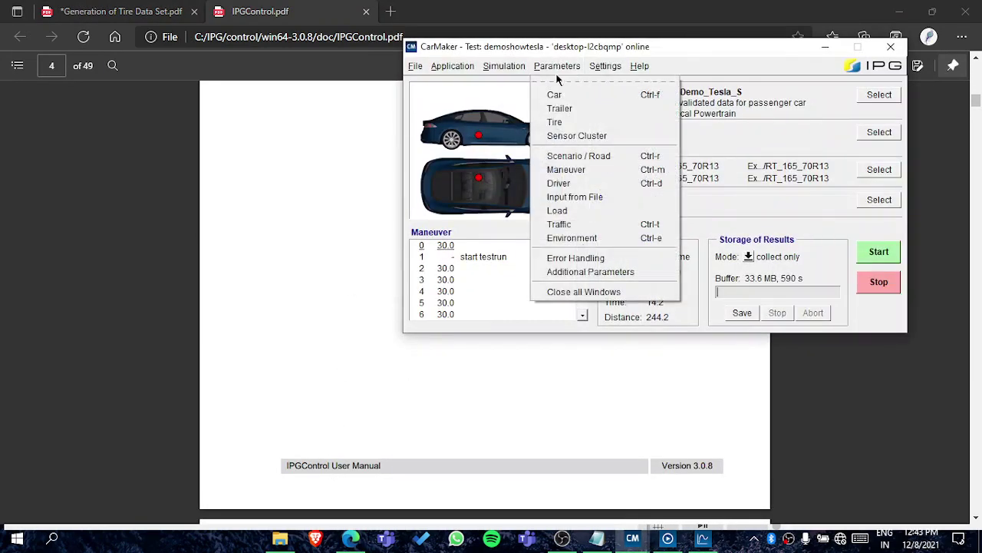
pyautogui.click(594, 67)
pyautogui.click(545, 206)
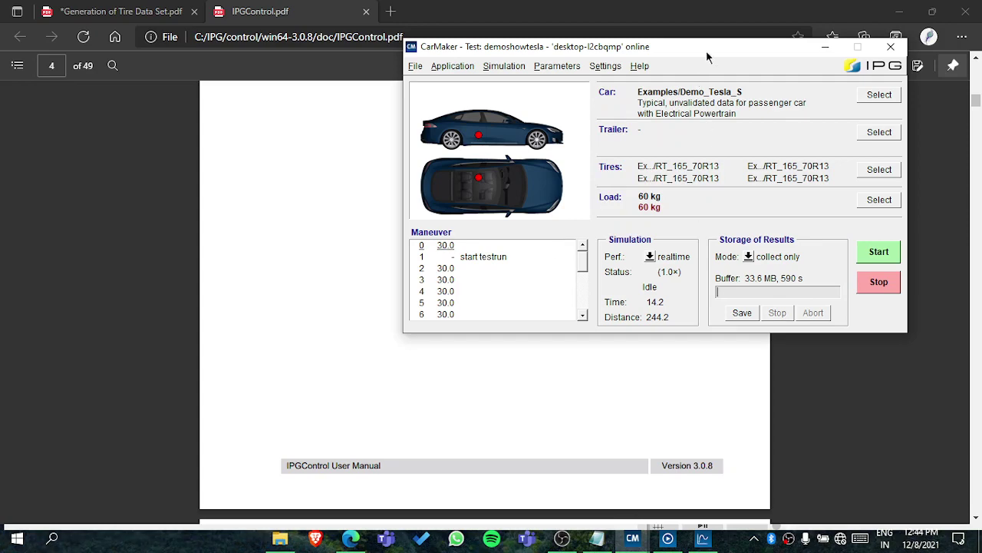
pyautogui.moveTo(706, 50); pyautogui.dragTo(613, 112)
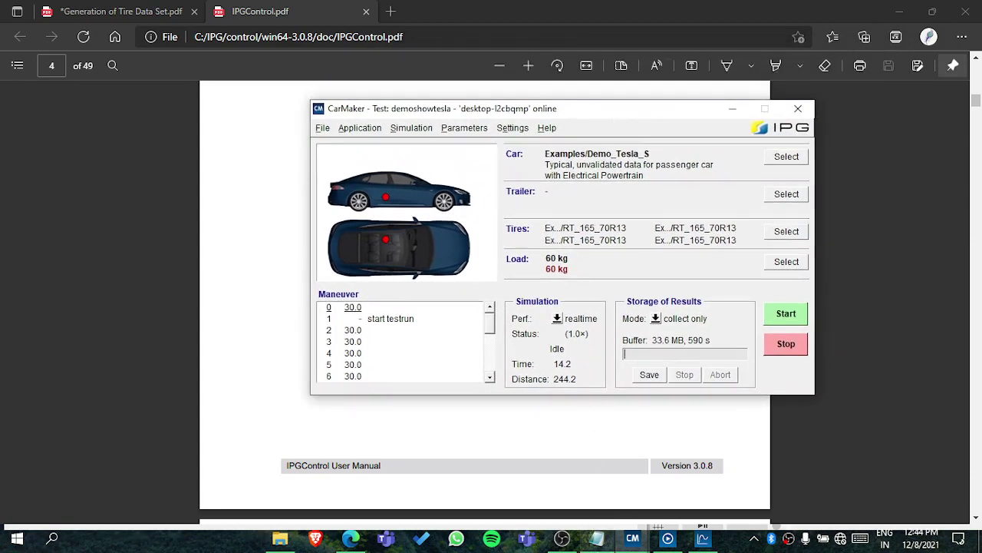
# - Look at the hi.txt notes in Notepad and at the list of help documents available in CarMaker
pyautogui.click(597, 538)
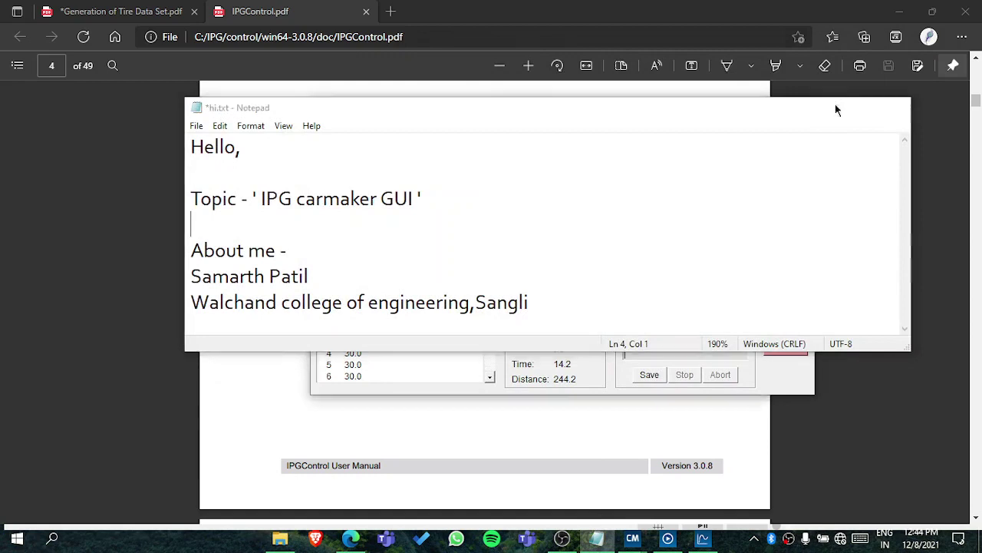
pyautogui.click(834, 106)
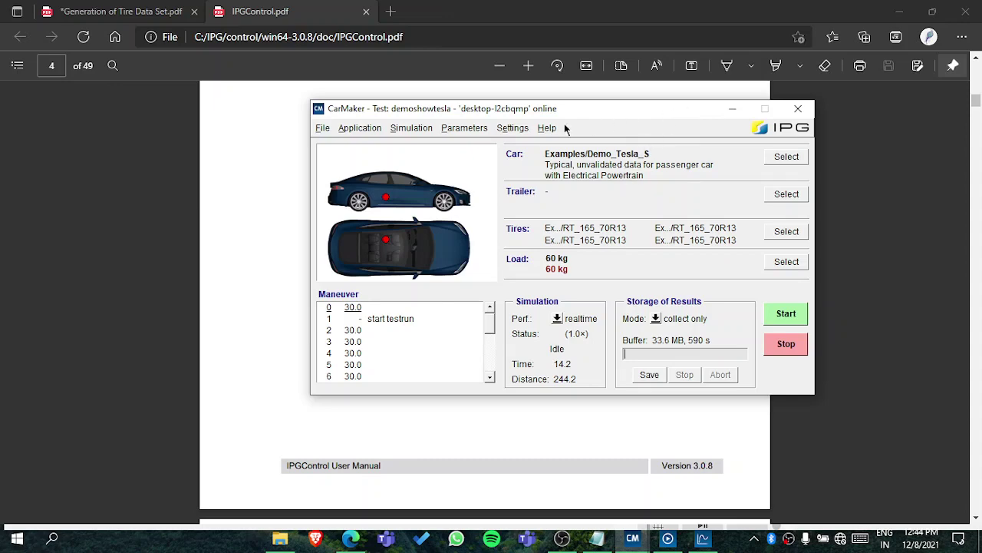
pyautogui.click(527, 128)
pyautogui.click(533, 129)
pyautogui.click(532, 129)
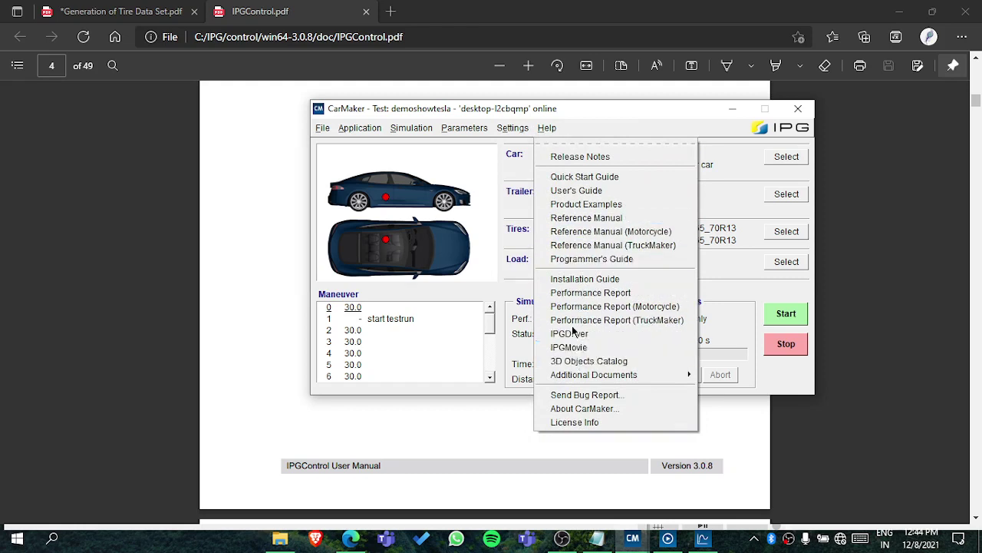
pyautogui.click(505, 293)
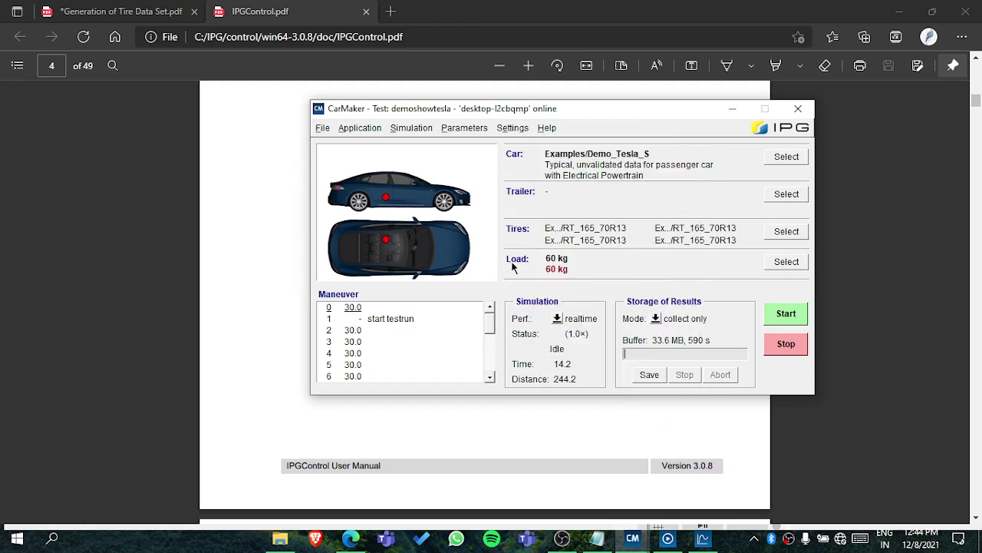
# - Look through the test run's maneuver list and inspect its step settings in the Maneuver dialog
pyautogui.moveTo(513, 266)
pyautogui.scroll(-4, 387, 338)
pyautogui.scroll(4, 386, 338)
pyautogui.doubleClick(386, 333)
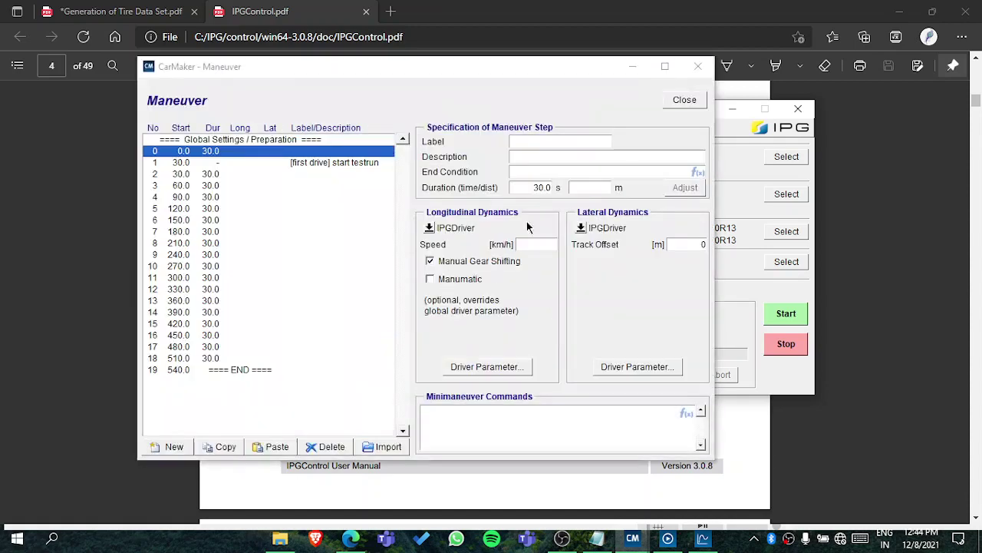
pyautogui.click(685, 100)
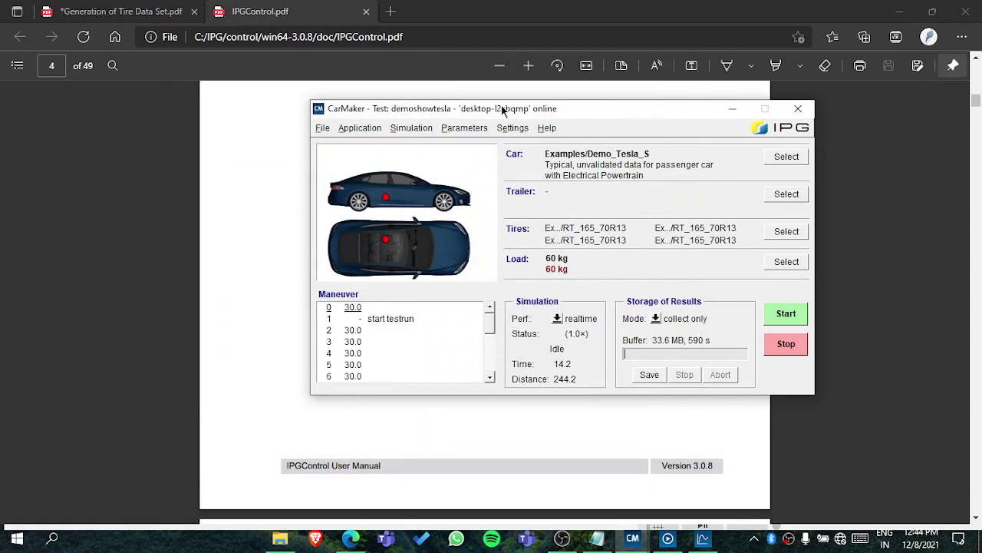
pyautogui.click(460, 129)
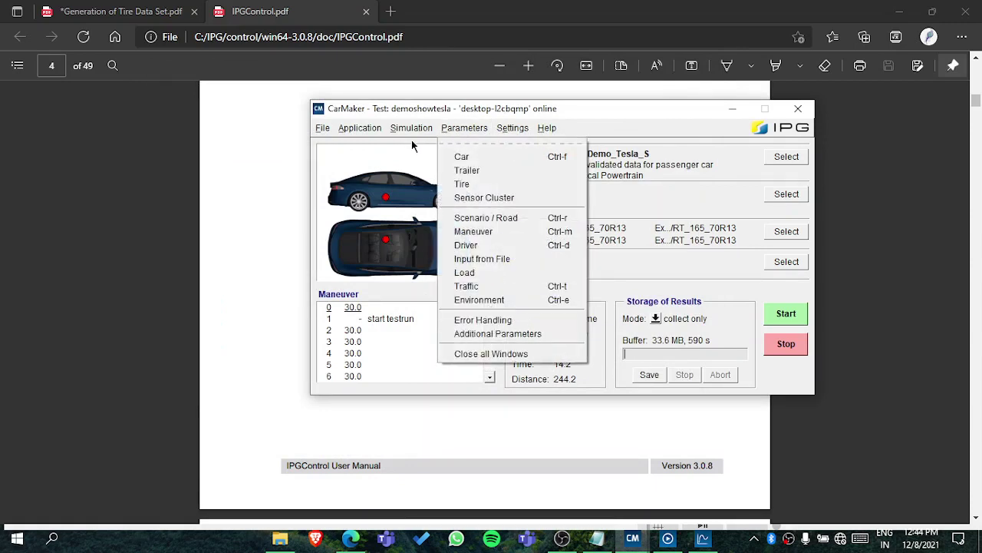
pyautogui.click(411, 140)
pyautogui.click(416, 130)
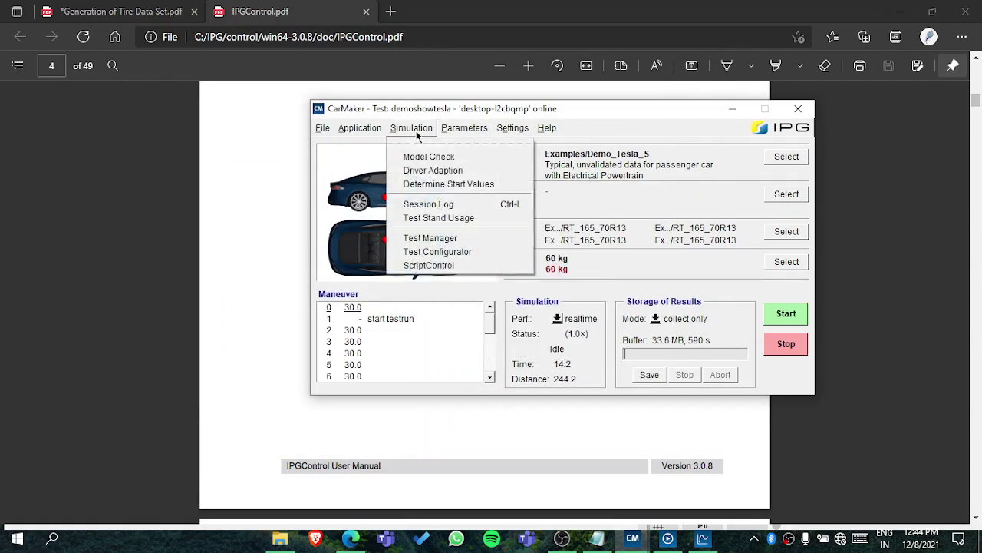
pyautogui.click(360, 128)
pyautogui.click(323, 128)
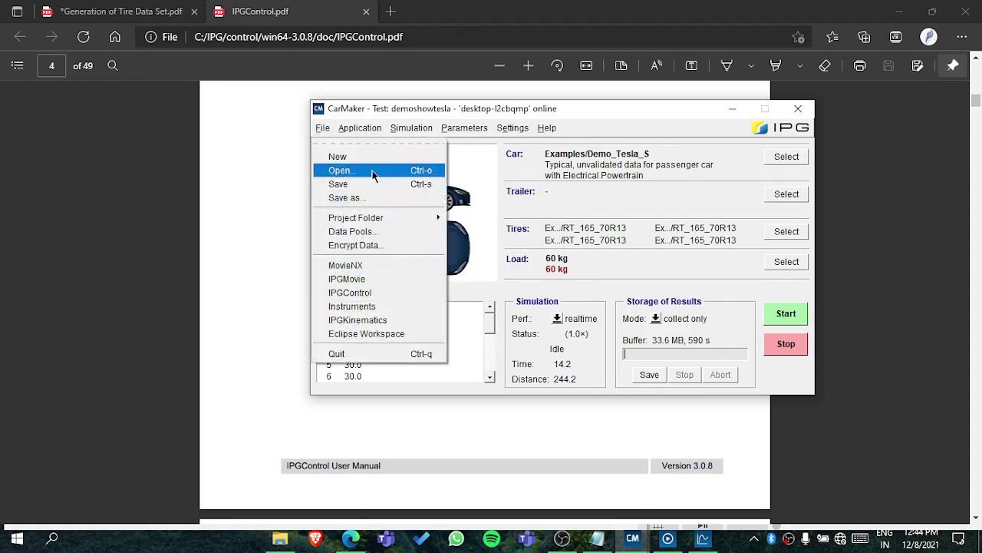
pyautogui.click(504, 169)
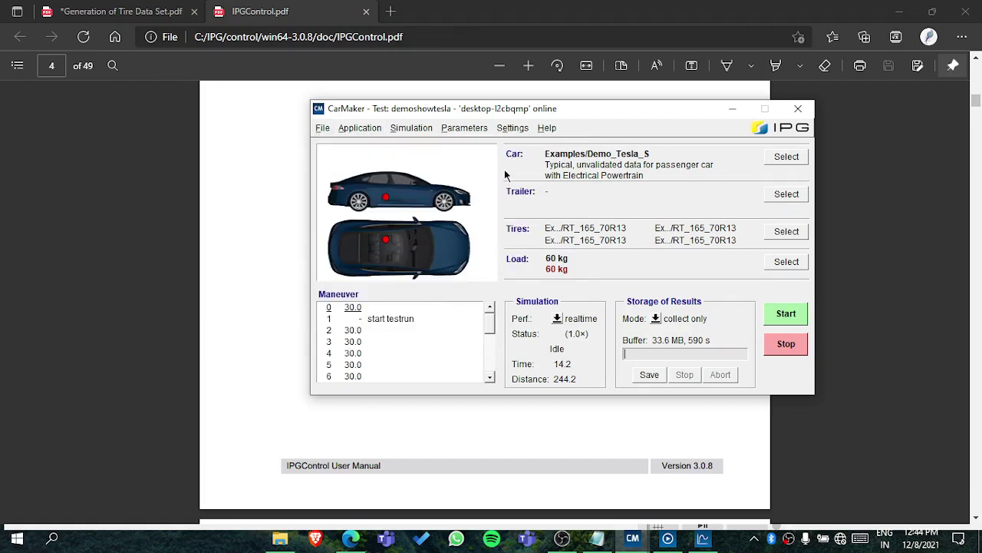
# - Save the current test run and save a copy of it in the project as demoshowteslaexample
pyautogui.click(323, 128)
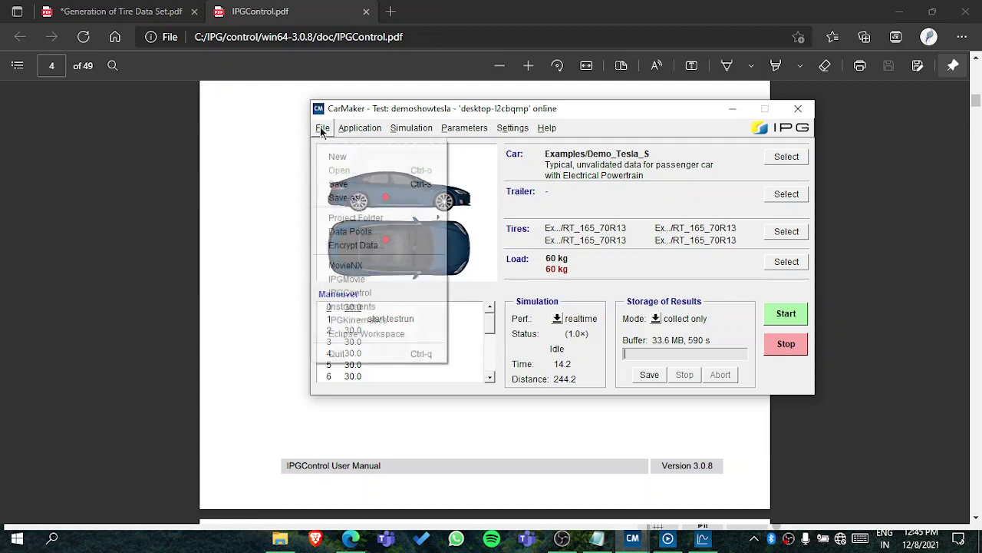
pyautogui.click(333, 184)
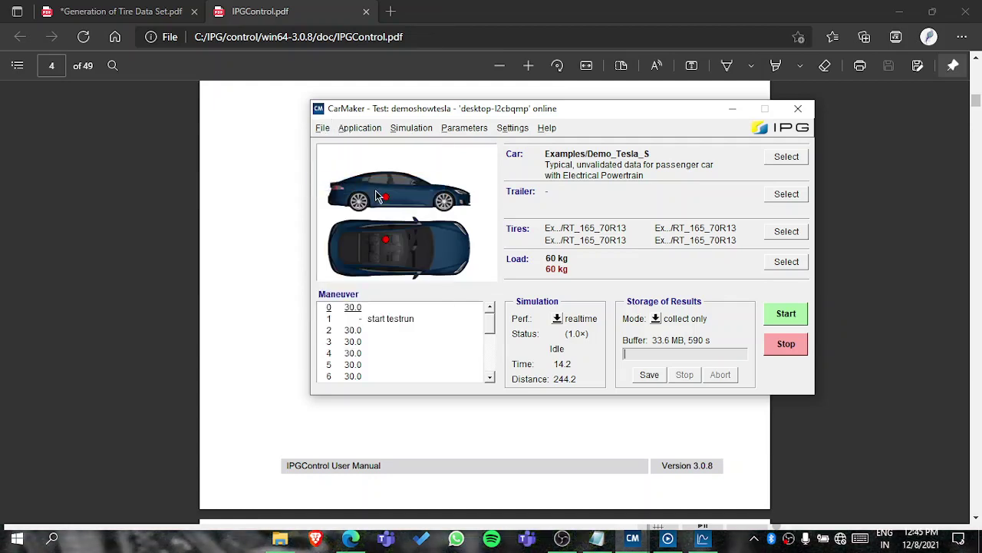
pyautogui.click(324, 128)
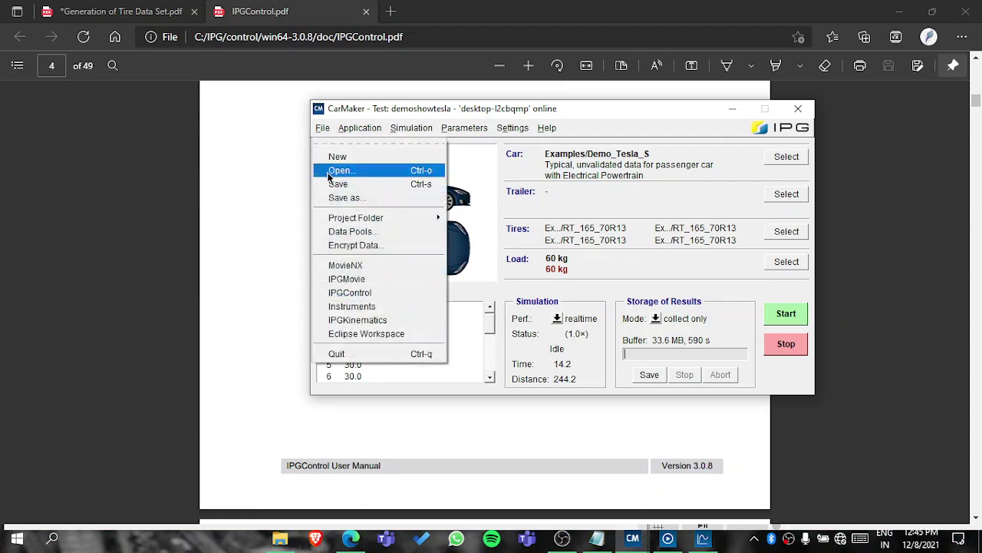
pyautogui.click(343, 198)
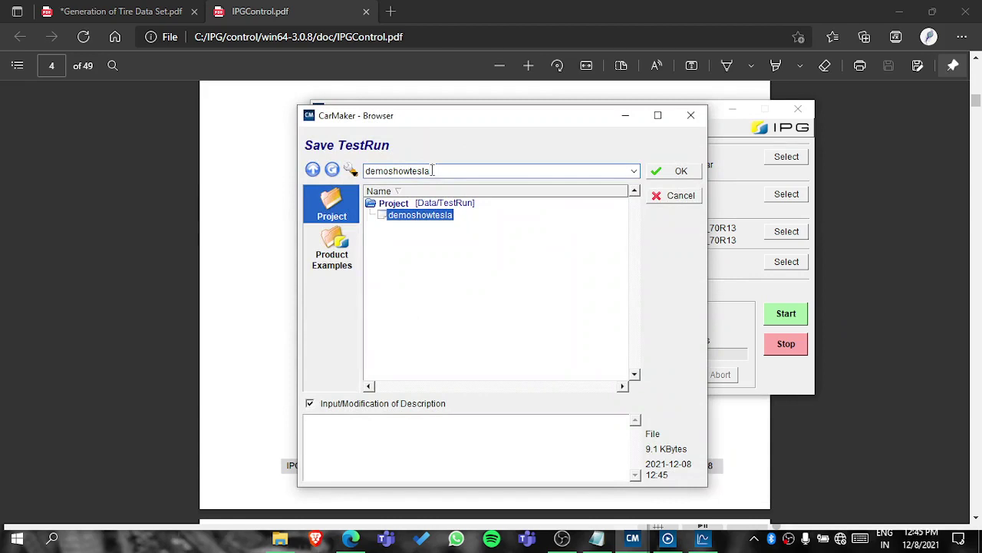
pyautogui.write('_x')
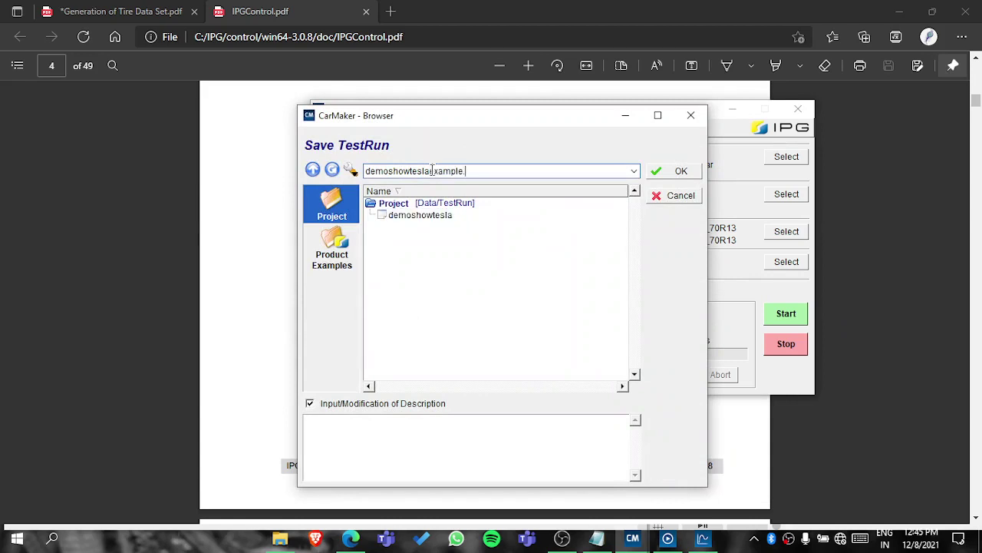
pyautogui.write('ample')
pyautogui.press('Return')
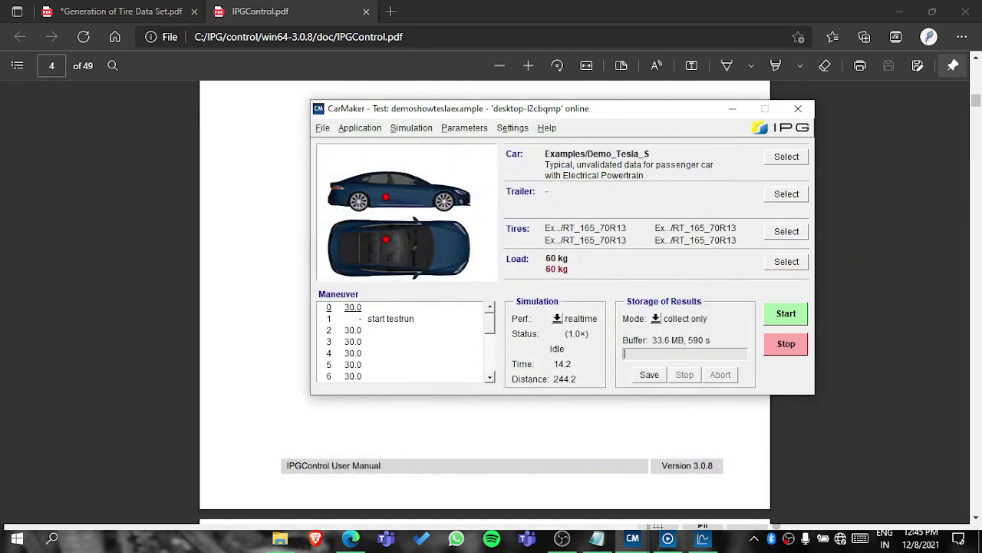
# - Switch between IPGControl and IPGMovie to review the plotted curve and the animated Tesla scene
pyautogui.hotkey('alt', 'Tab')
pyautogui.hotkey('alt', 'Tab')
pyautogui.click(703, 538)
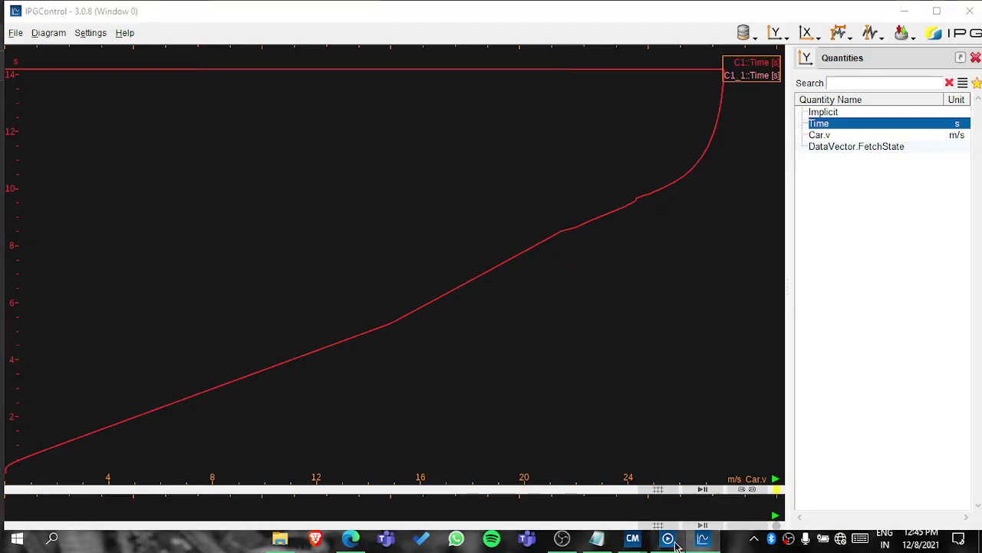
pyautogui.click(667, 538)
pyautogui.click(703, 538)
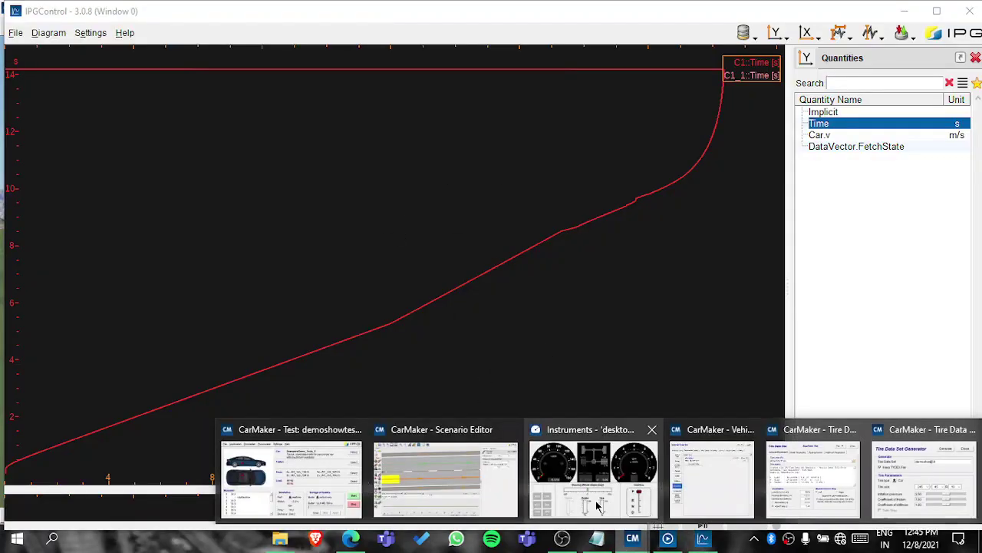
pyautogui.click(668, 538)
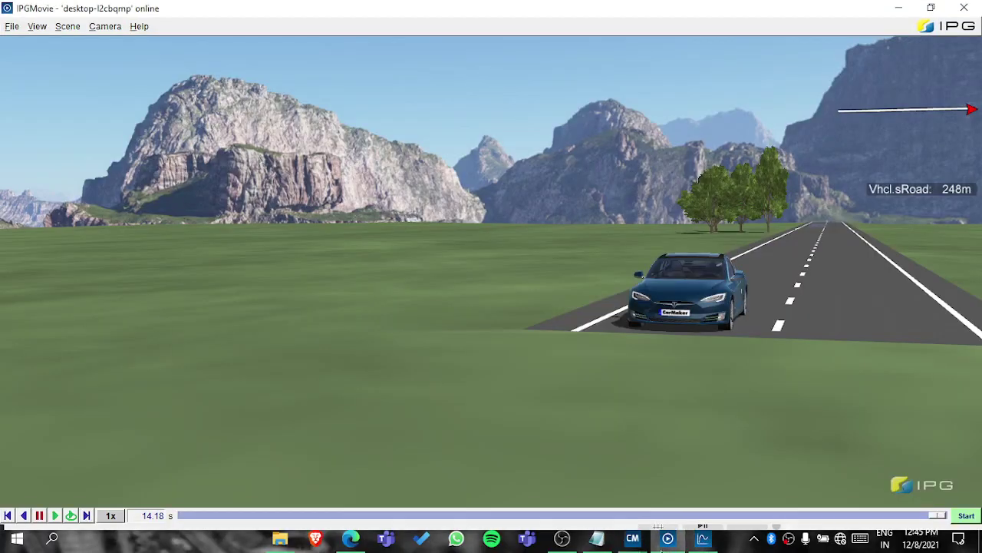
# - Close the tire data windows and the Instruments window left open in CarMaker
pyautogui.moveTo(632, 538)
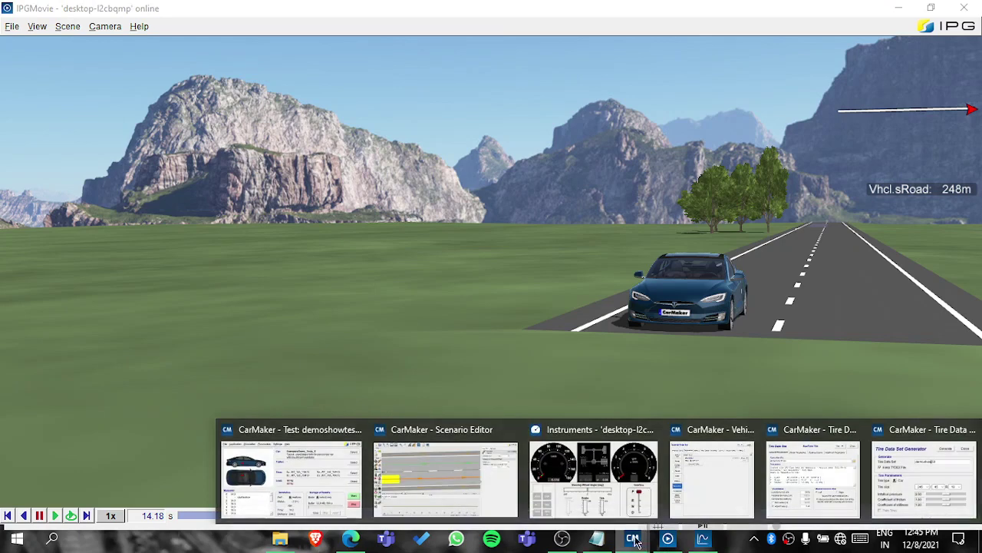
pyautogui.click(806, 474)
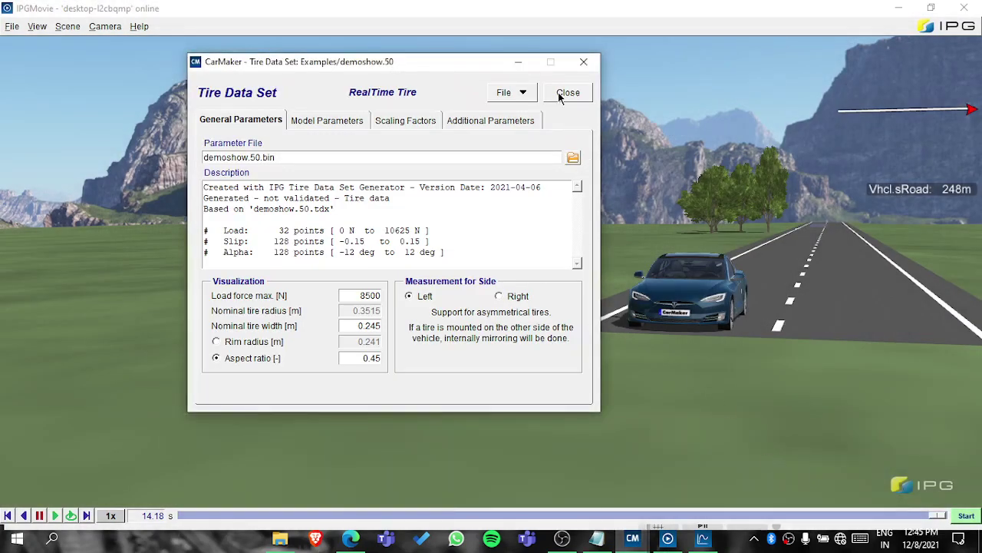
pyautogui.moveTo(643, 539)
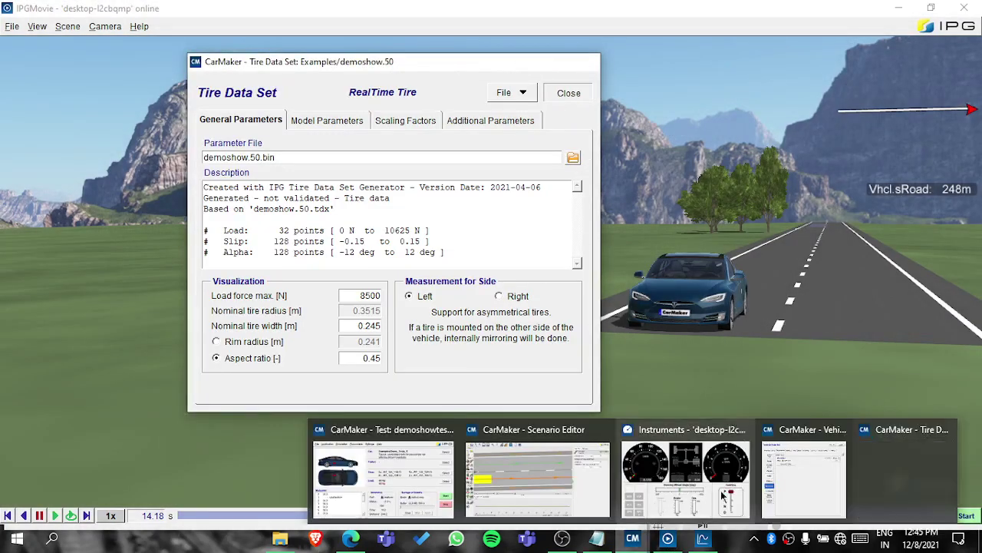
pyautogui.click(791, 499)
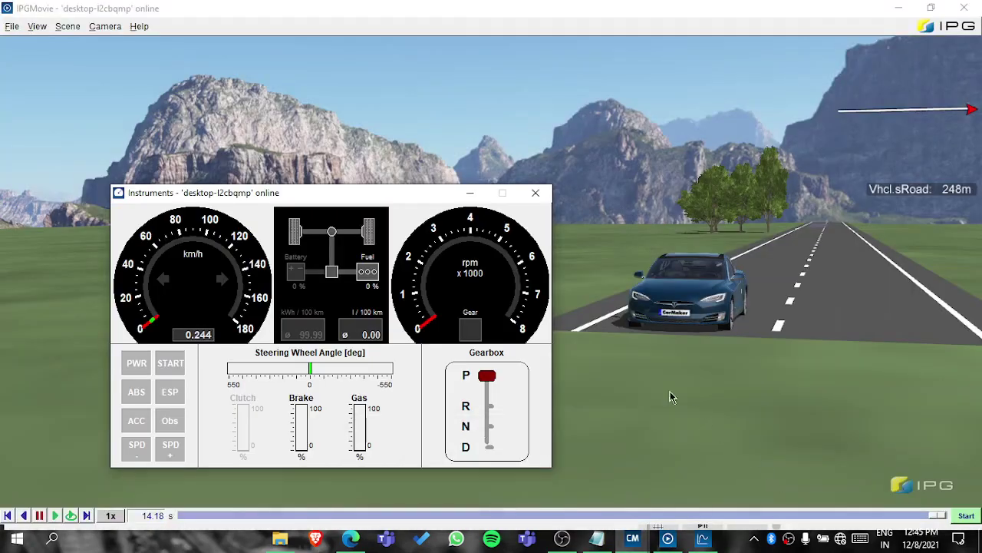
pyautogui.click(536, 192)
# - Reopen Instruments from the main CarMaker window, run the Tesla simulation, watch the gauges and minimize the Instruments window
pyautogui.moveTo(632, 538)
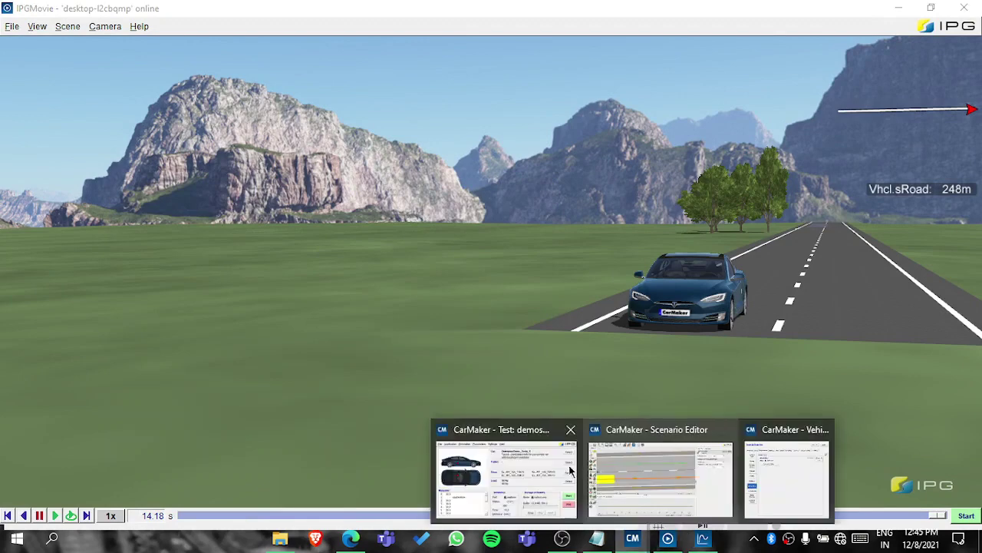
pyautogui.click(506, 467)
pyautogui.click(322, 127)
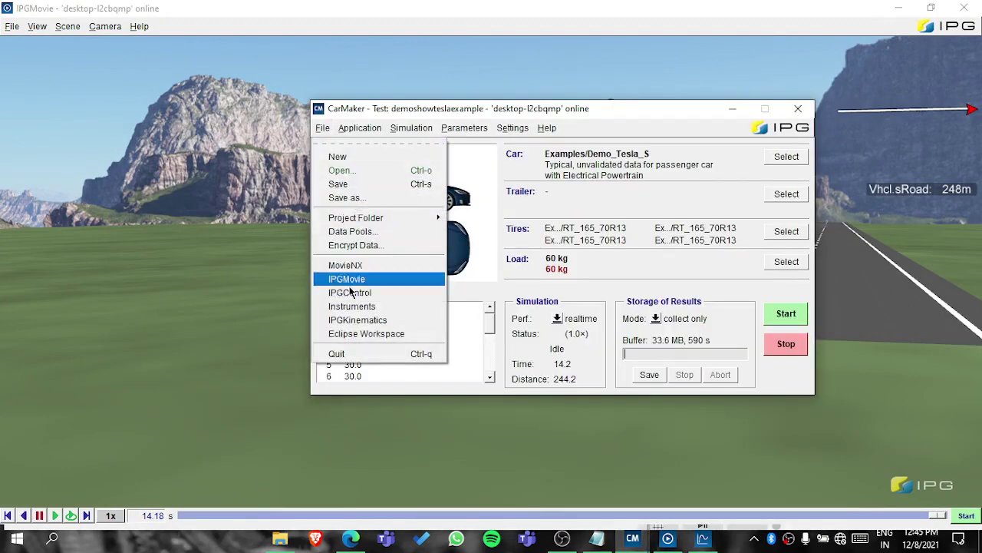
pyautogui.click(378, 307)
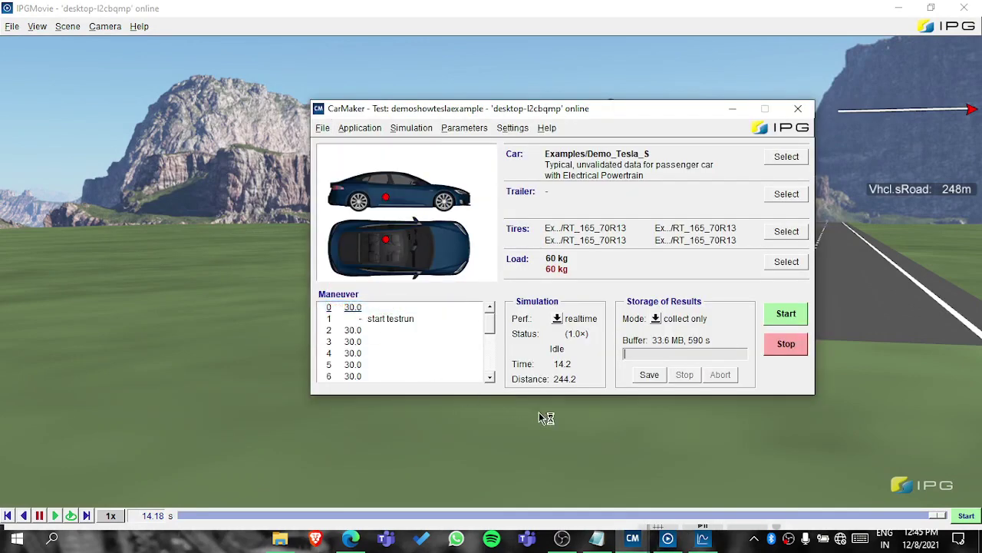
pyautogui.click(779, 322)
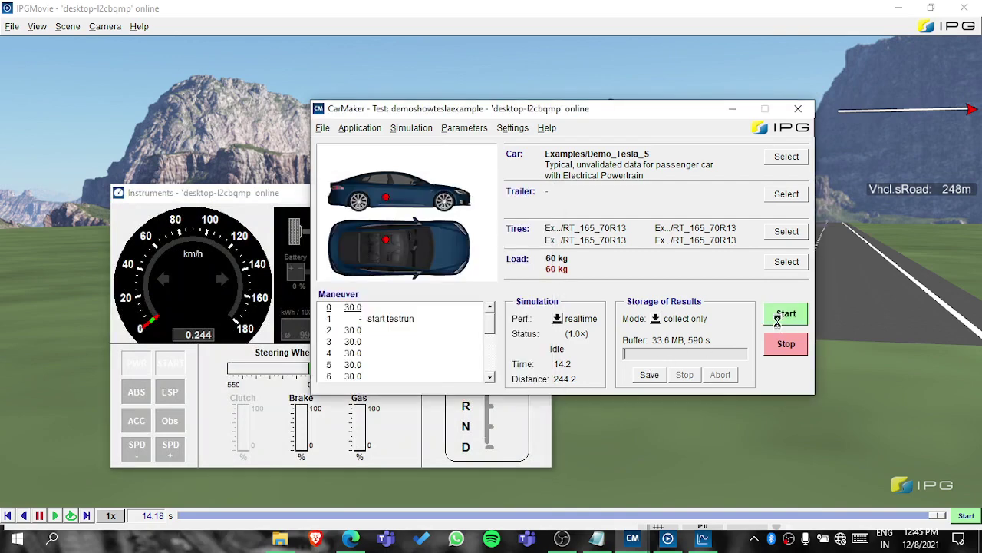
pyautogui.click(278, 207)
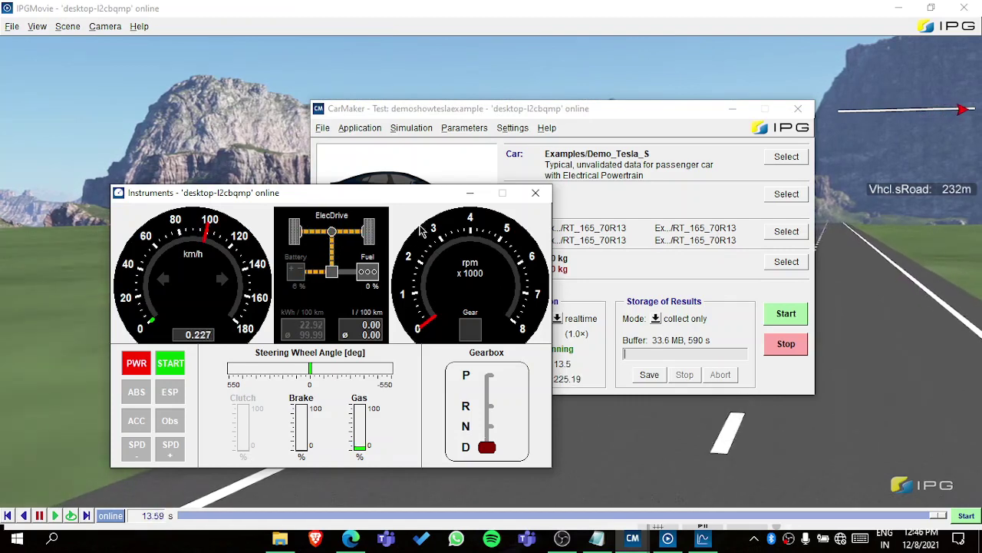
pyautogui.click(469, 192)
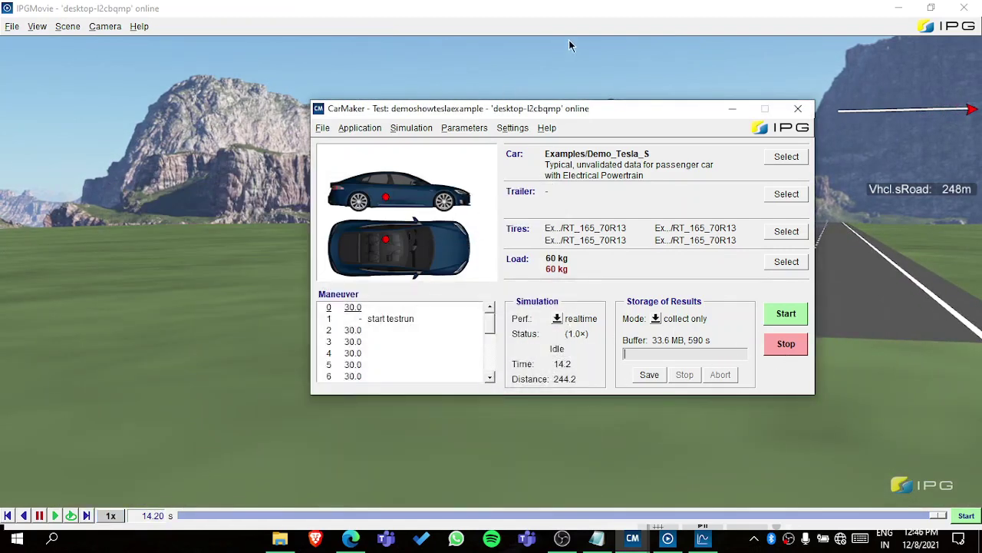
# - Open Direct Variable Access for the demoshowteslaexample test run
pyautogui.click(406, 129)
pyautogui.moveTo(352, 128)
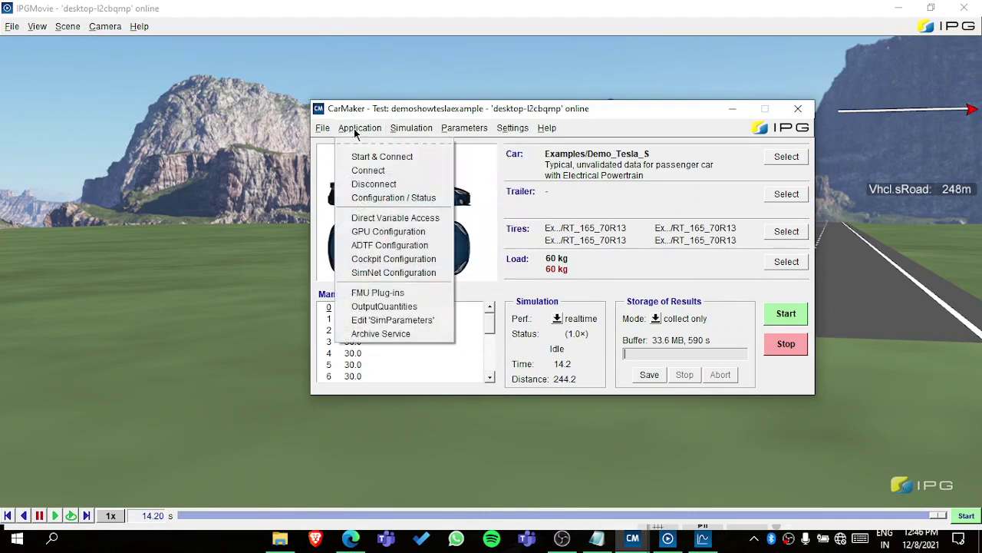
pyautogui.click(387, 221)
# - Try to assign the vehicle speed quantity v to the first Direct Variable Access row by searching for car.v
pyautogui.click(456, 222)
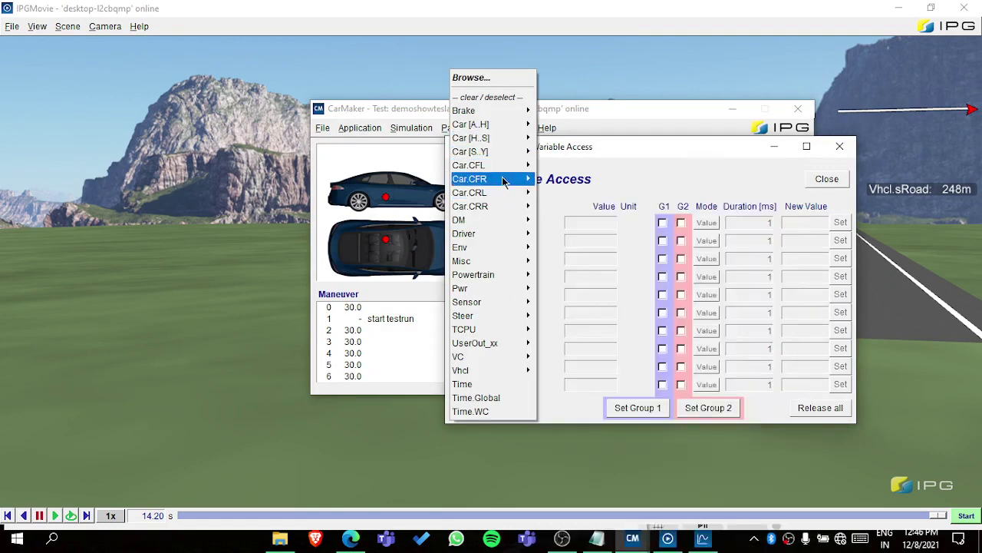
pyautogui.moveTo(522, 110)
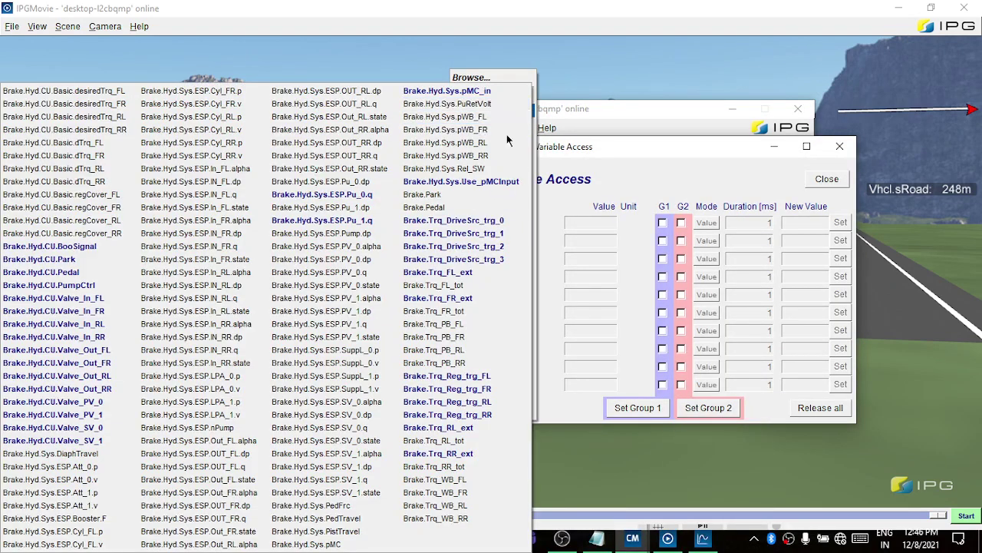
pyautogui.click(503, 77)
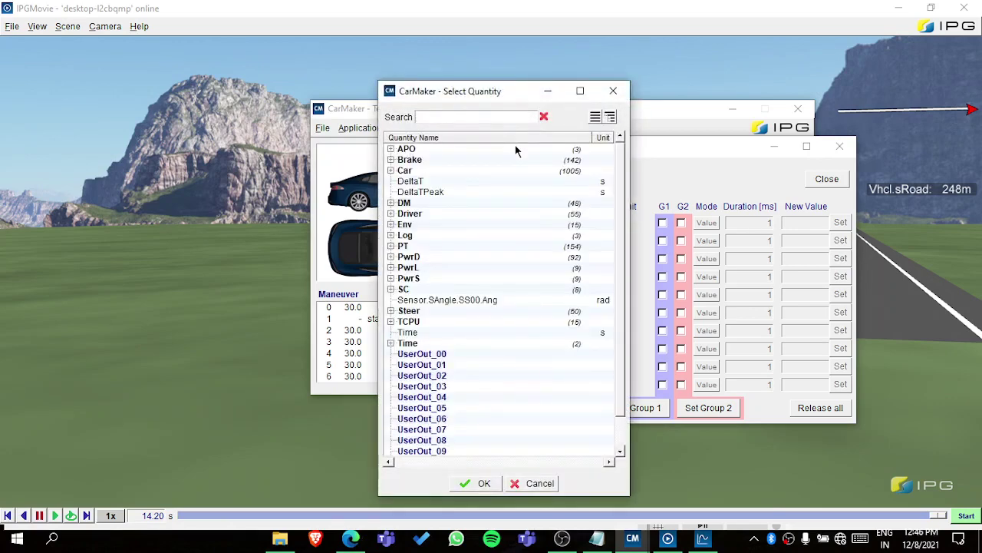
pyautogui.write('car.v')
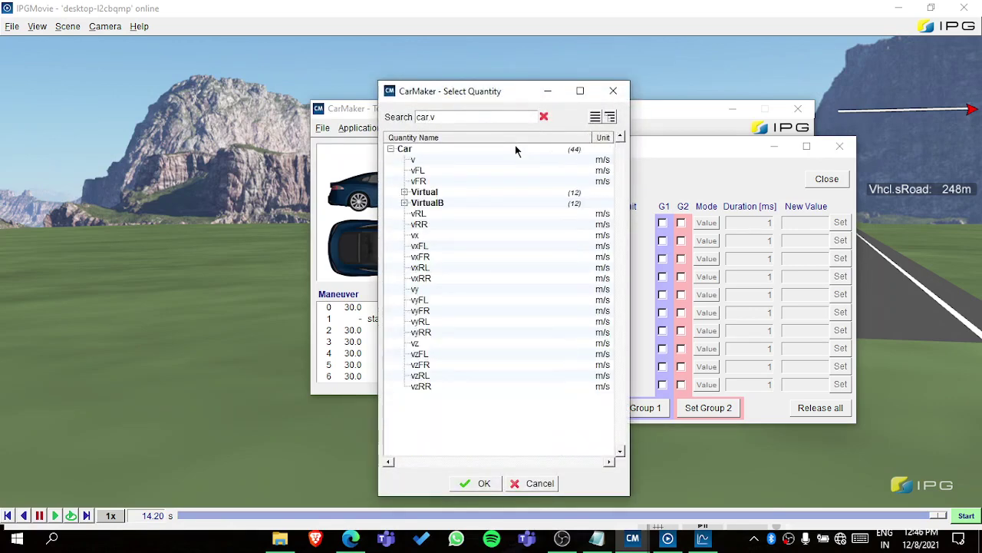
pyautogui.click(415, 161)
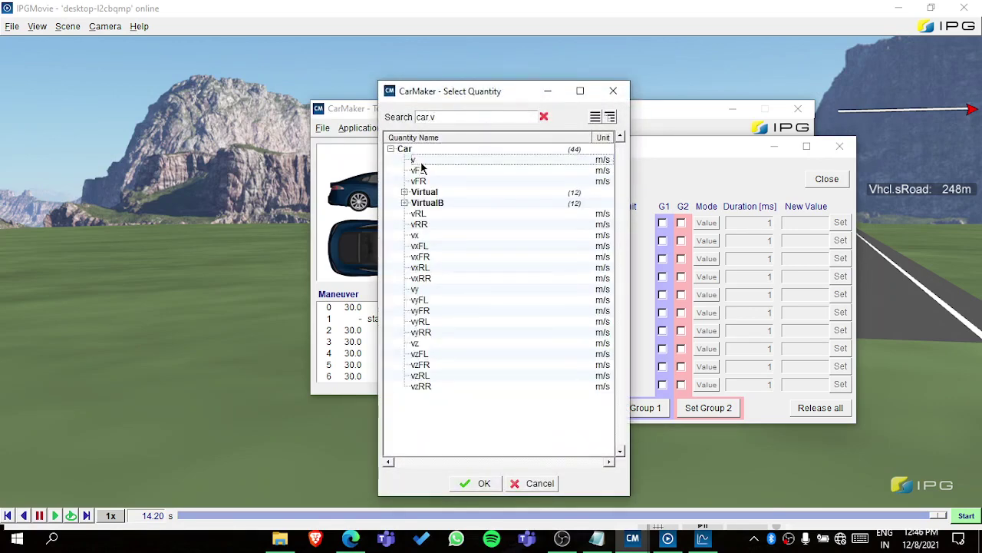
pyautogui.doubleClick(421, 165)
# - Search the quantities for v and assign Car.v from the Car group to the first Direct Variable Access row
pyautogui.click(455, 222)
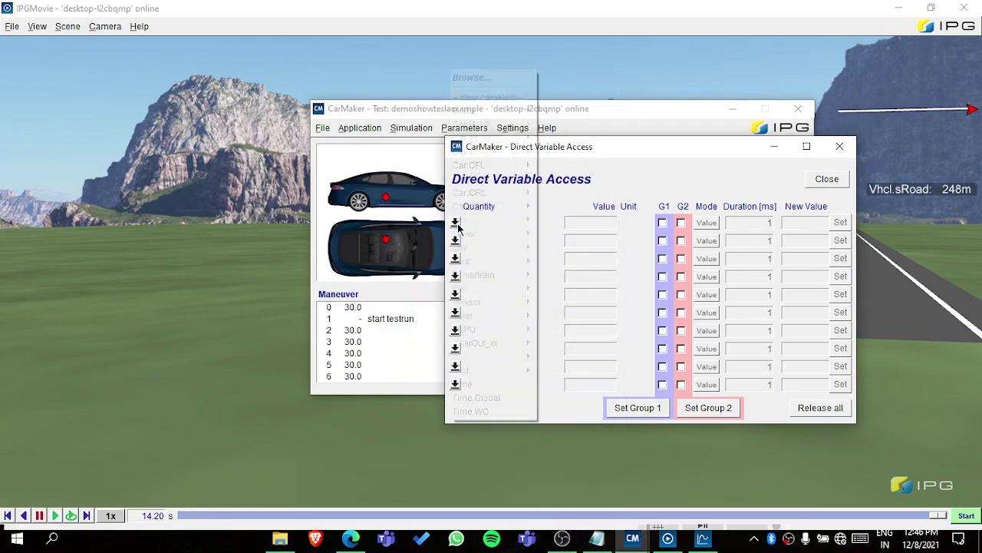
pyautogui.click(485, 77)
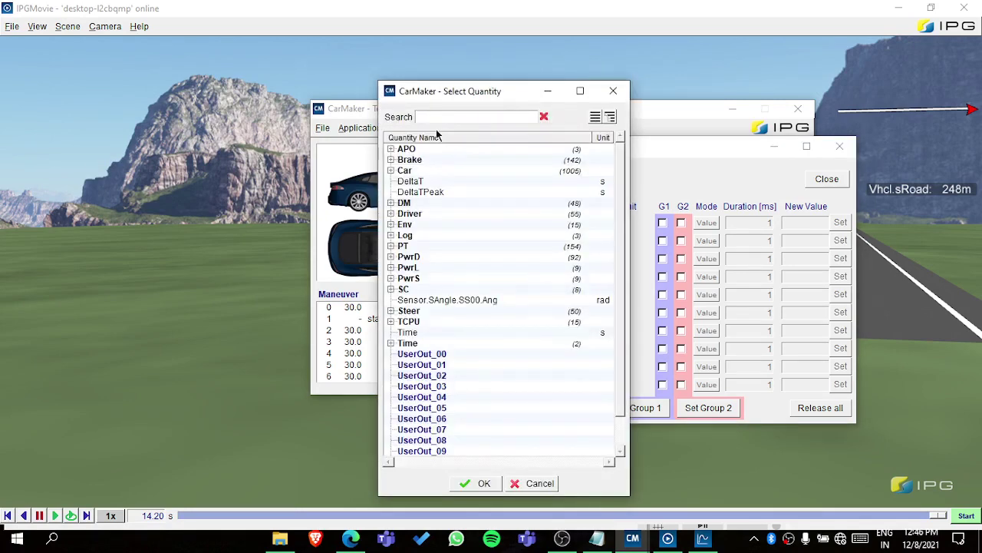
pyautogui.write('v')
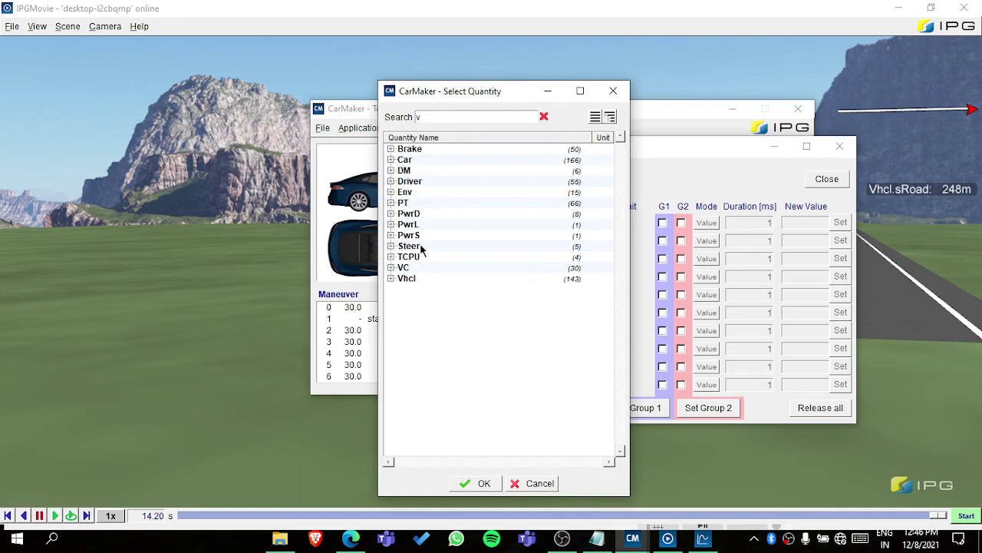
pyautogui.click(390, 160)
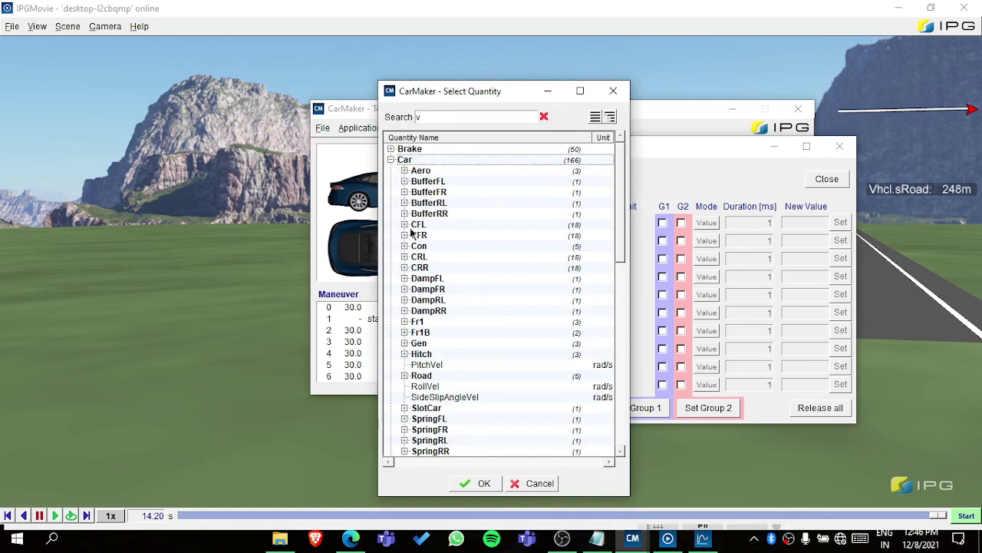
pyautogui.scroll(-4, 409, 259)
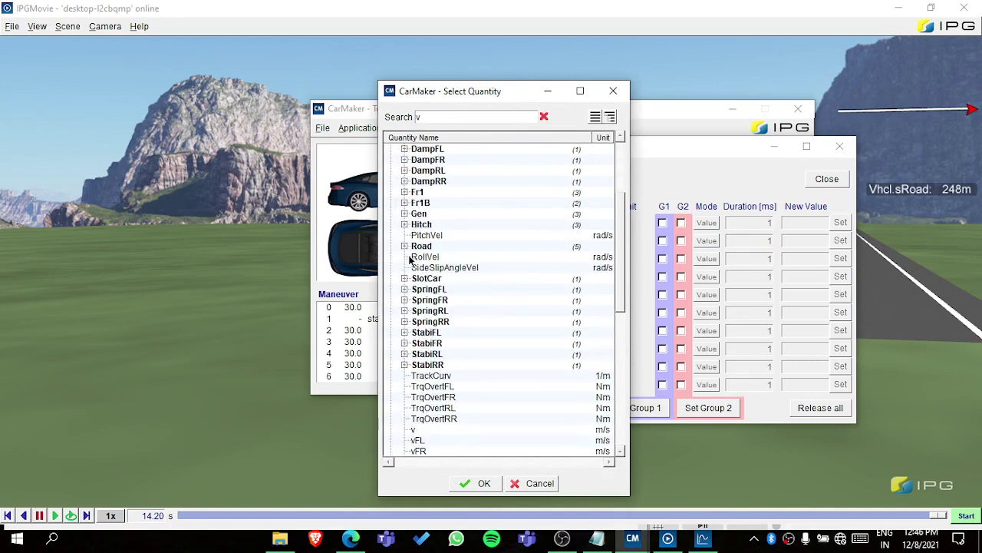
pyautogui.click(418, 430)
pyautogui.click(475, 483)
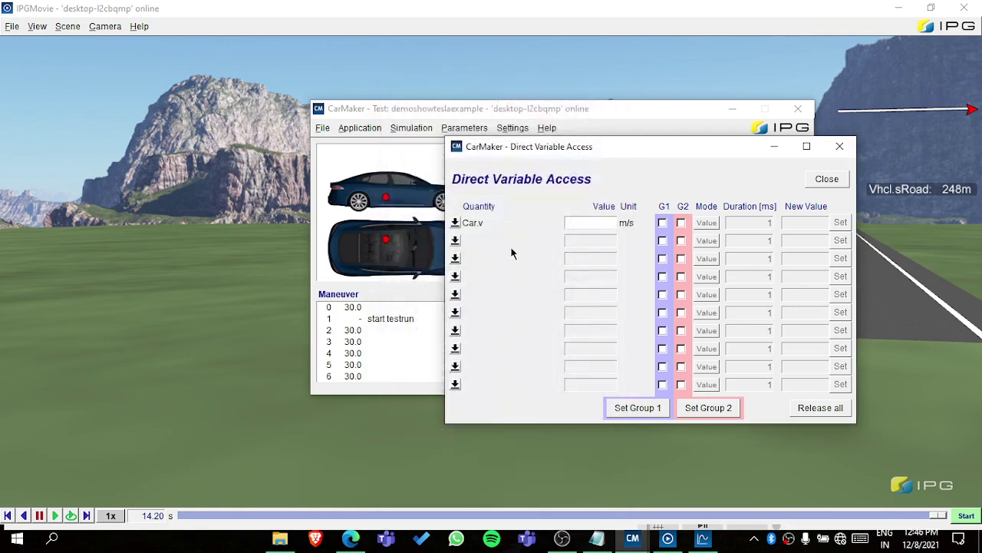
# - Run the simulation while watching the live Car.v value, then close Direct Variable Access and stop the run
pyautogui.moveTo(714, 151); pyautogui.dragTo(475, 152)
pyautogui.click(757, 293)
pyautogui.click(786, 314)
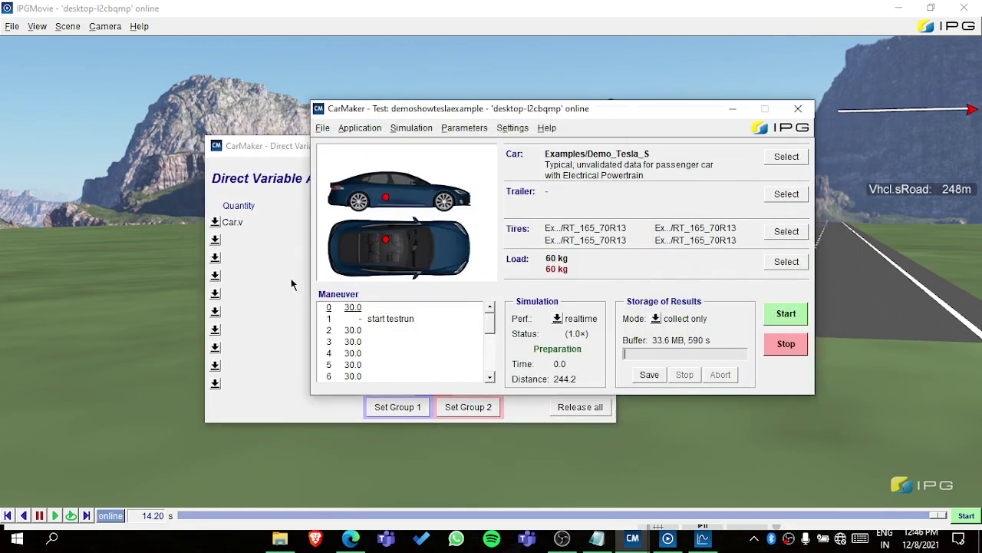
pyautogui.click(284, 281)
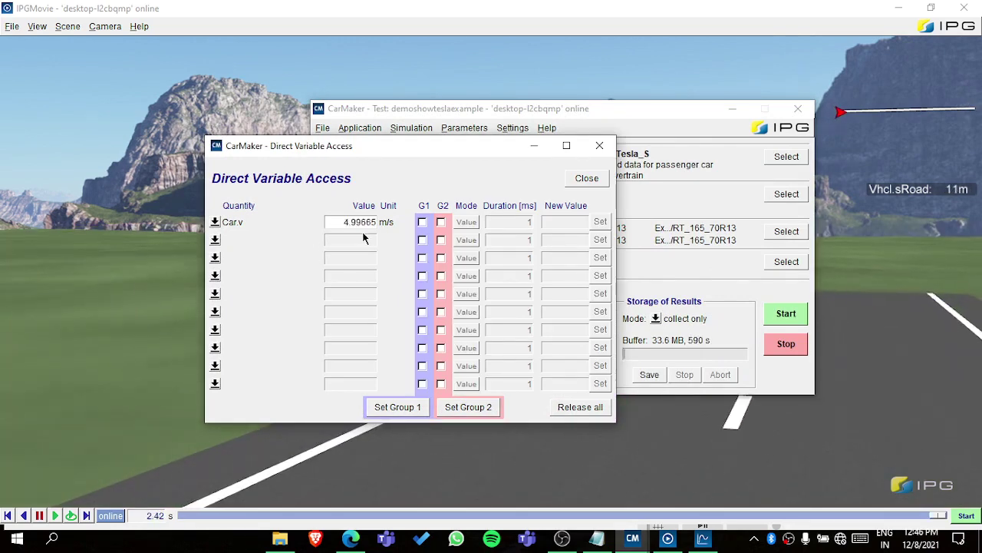
pyautogui.click(589, 179)
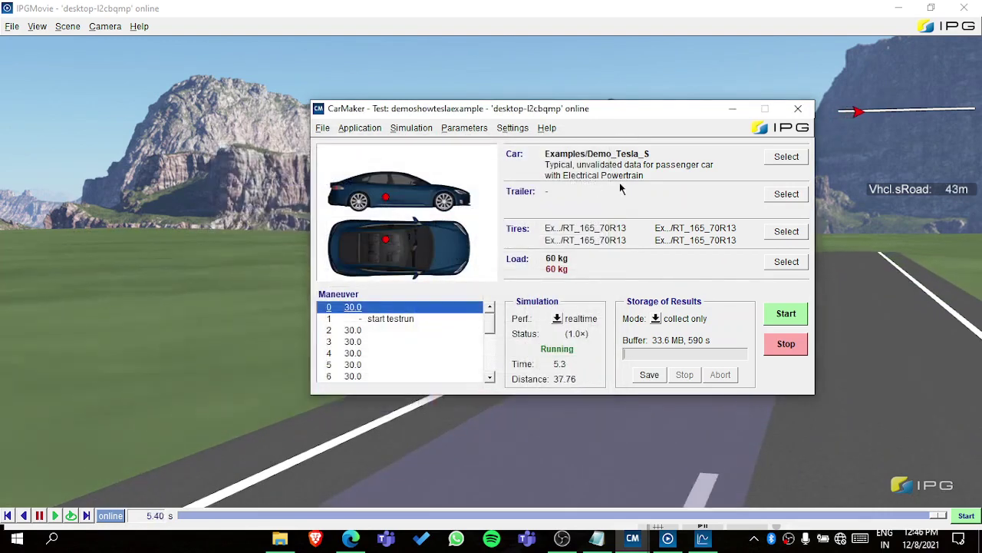
pyautogui.click(776, 350)
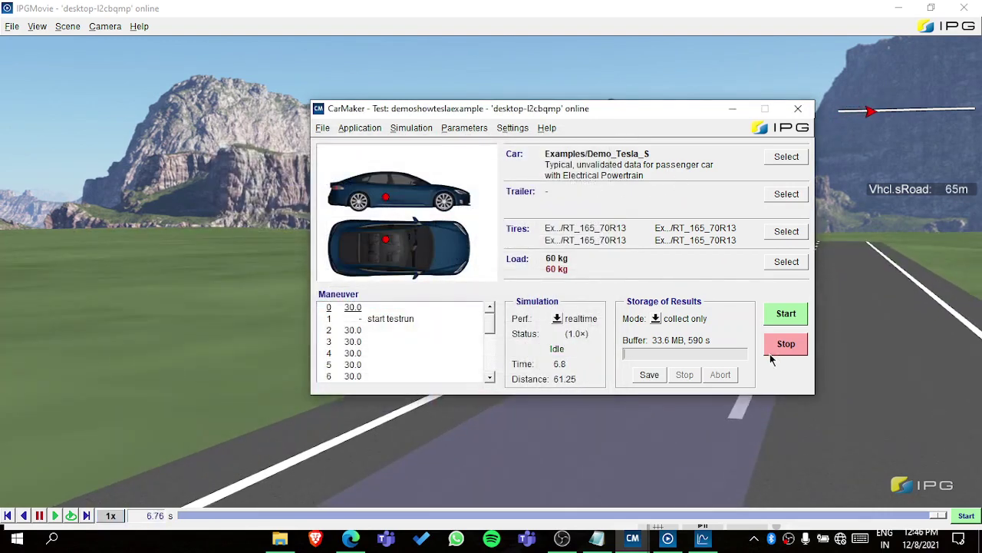
pyautogui.click(465, 129)
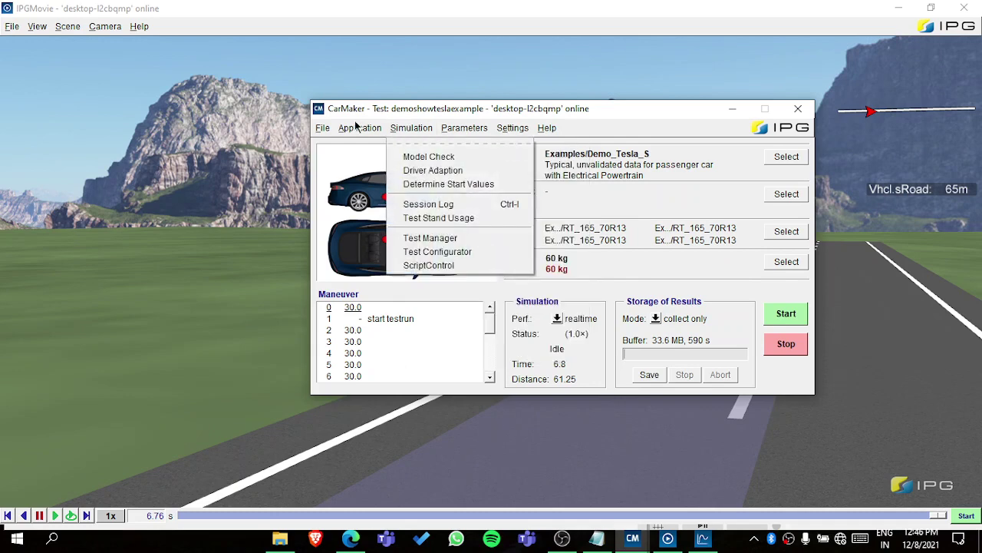
pyautogui.moveTo(320, 130)
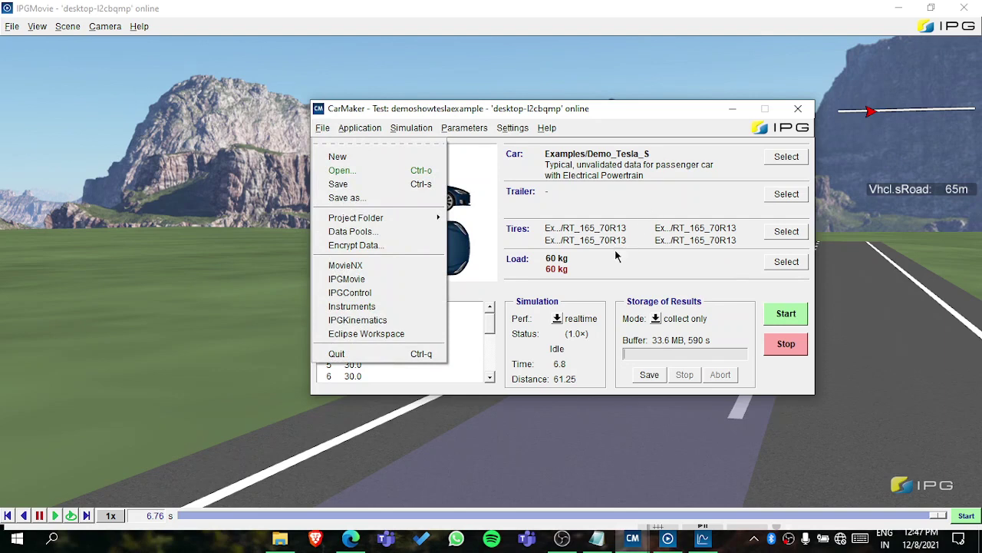
pyautogui.click(616, 256)
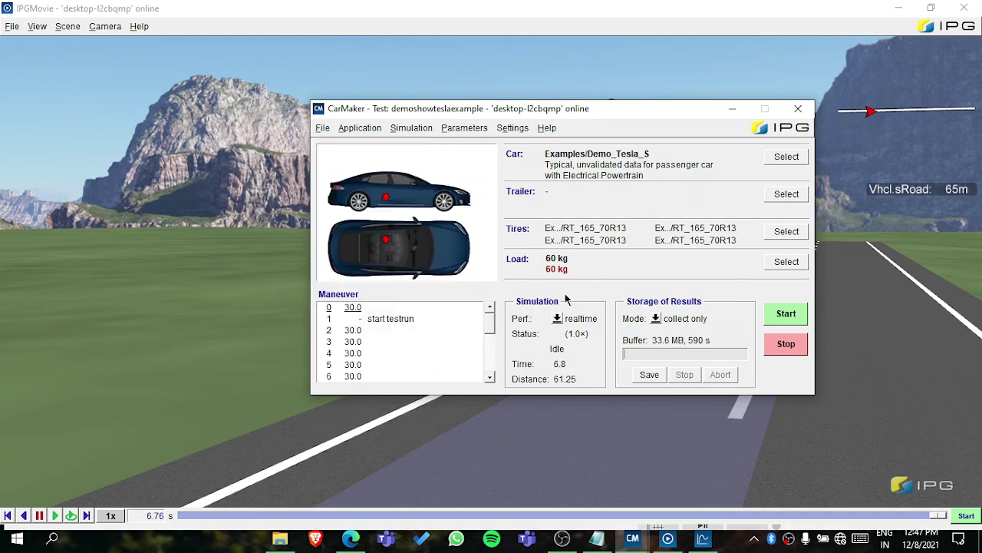
pyautogui.rightClick(788, 538)
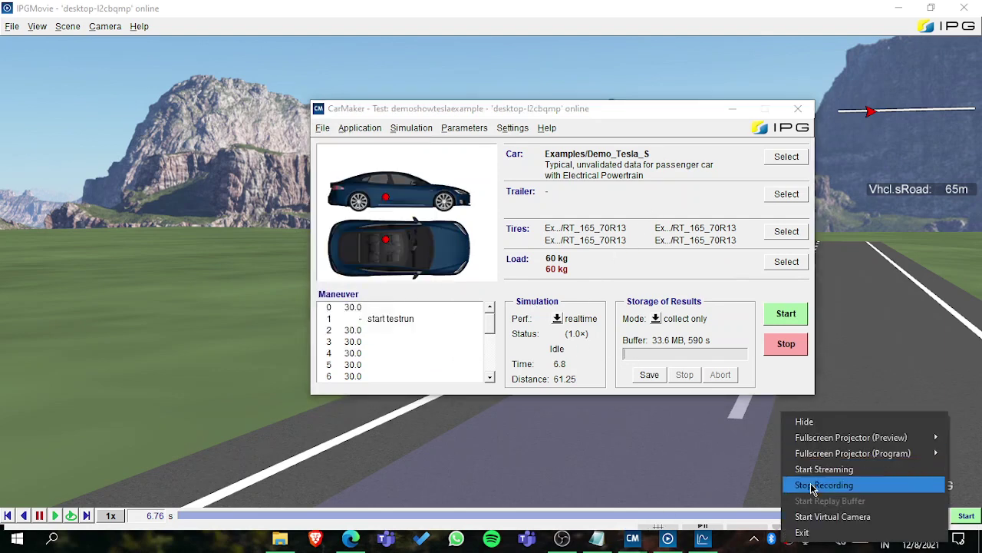